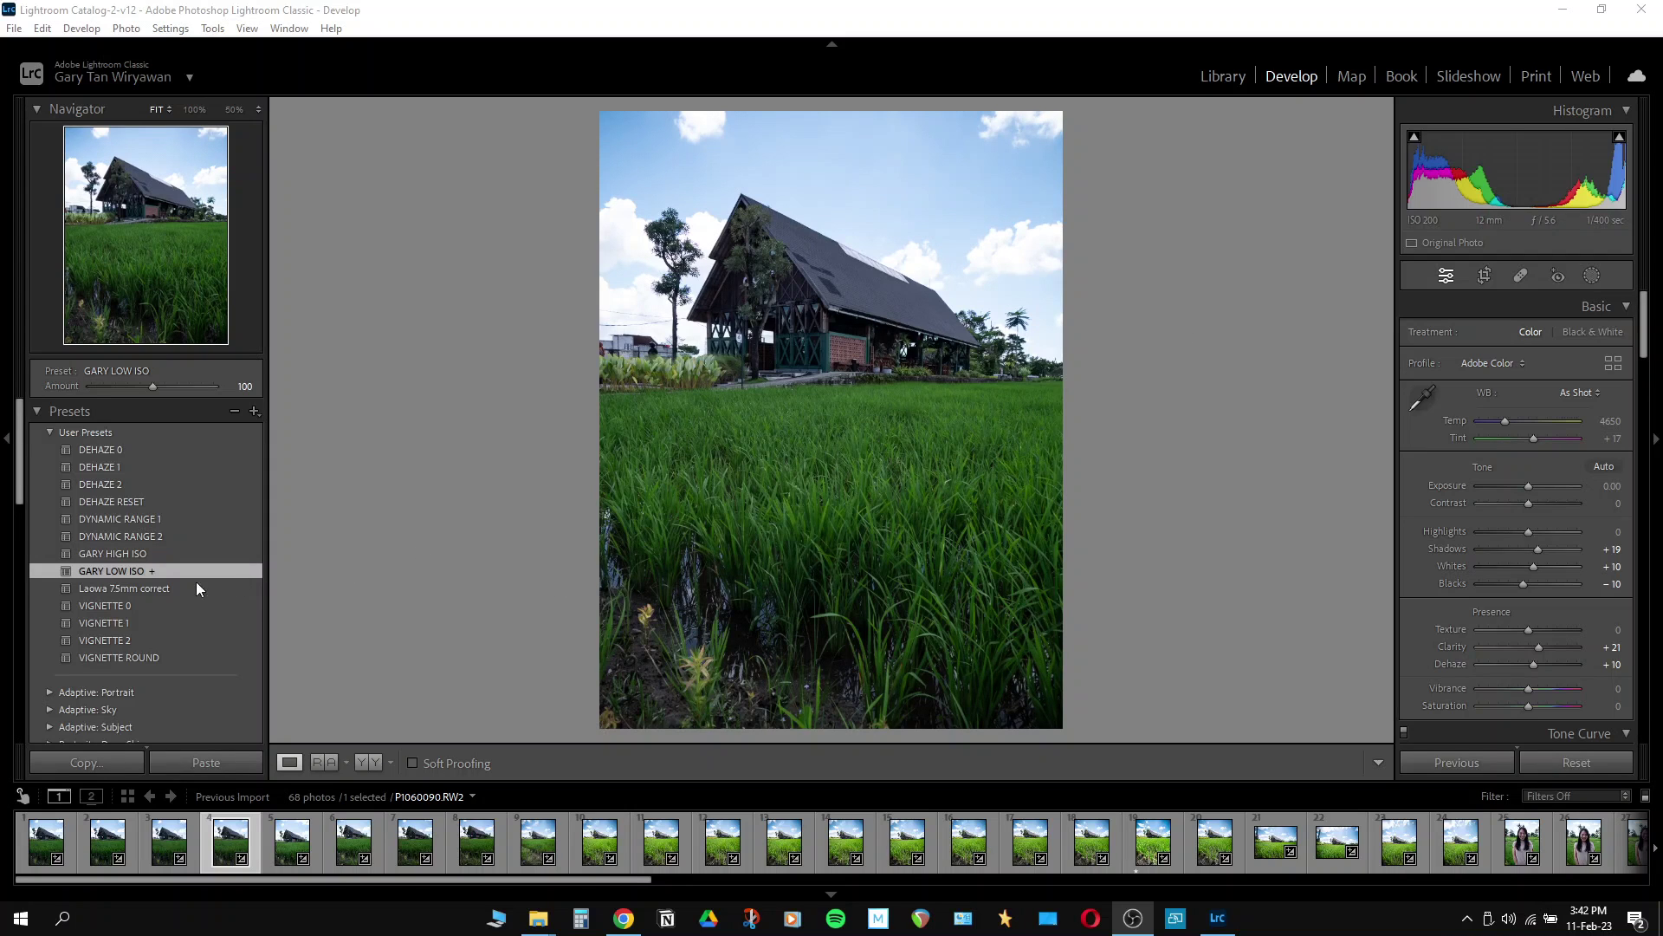
Set the Luminance noise reduction to 20, judging the grass detail at 100% before returning to the full photo.
left_click(761, 502)
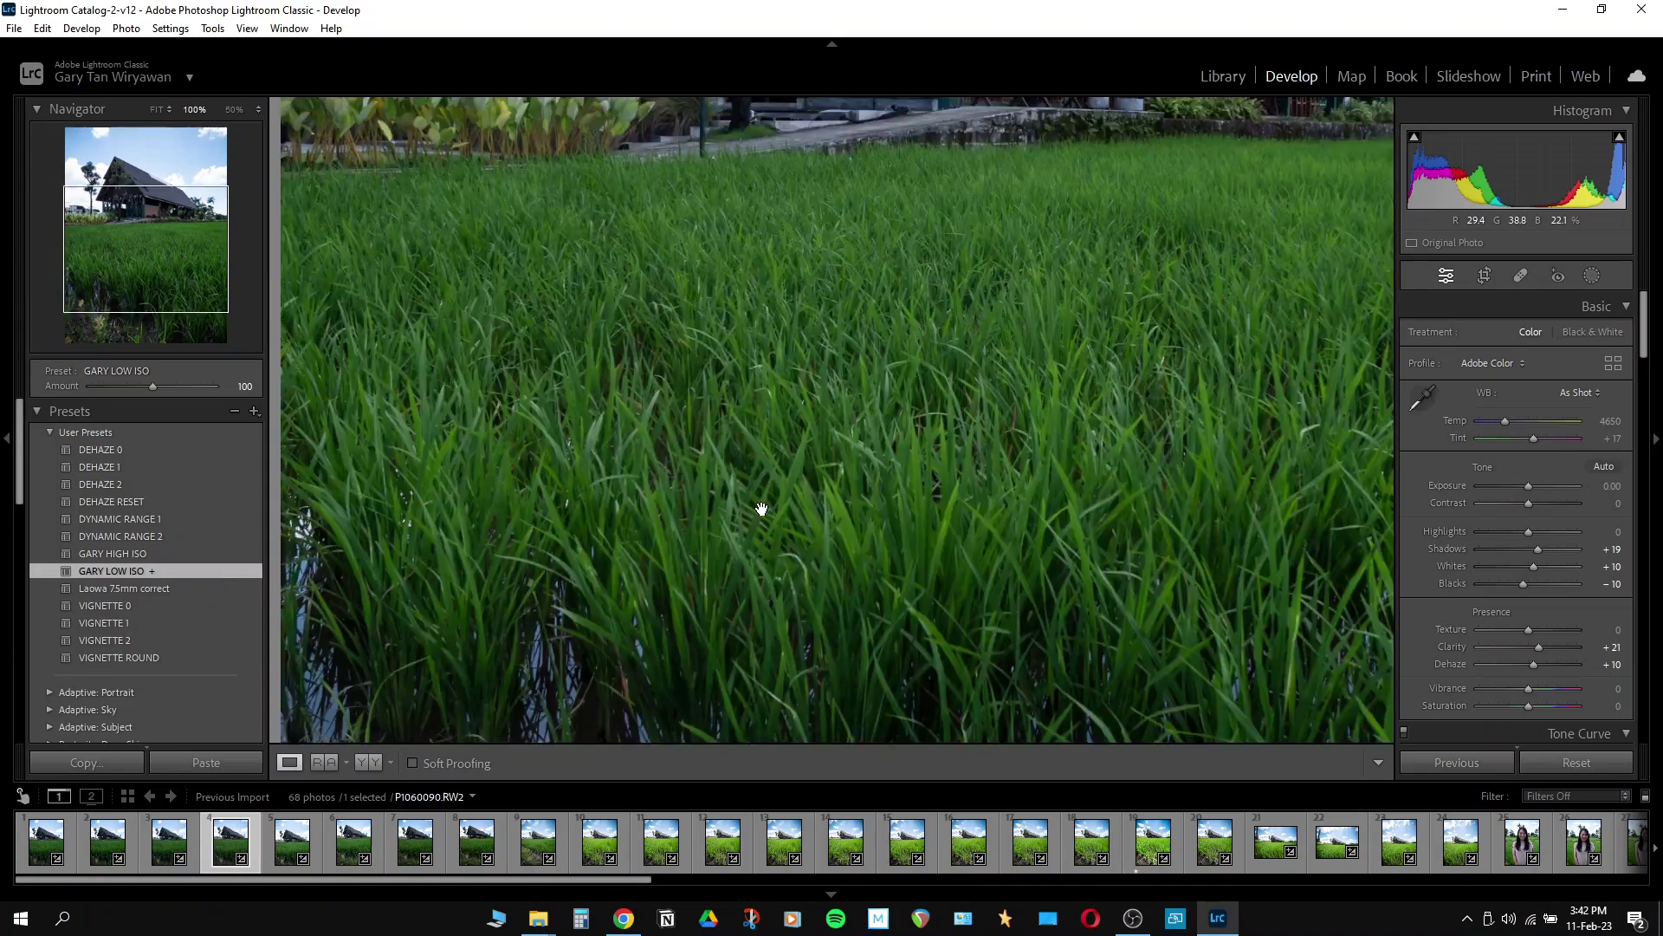
left_click_drag(842, 372, 865, 494)
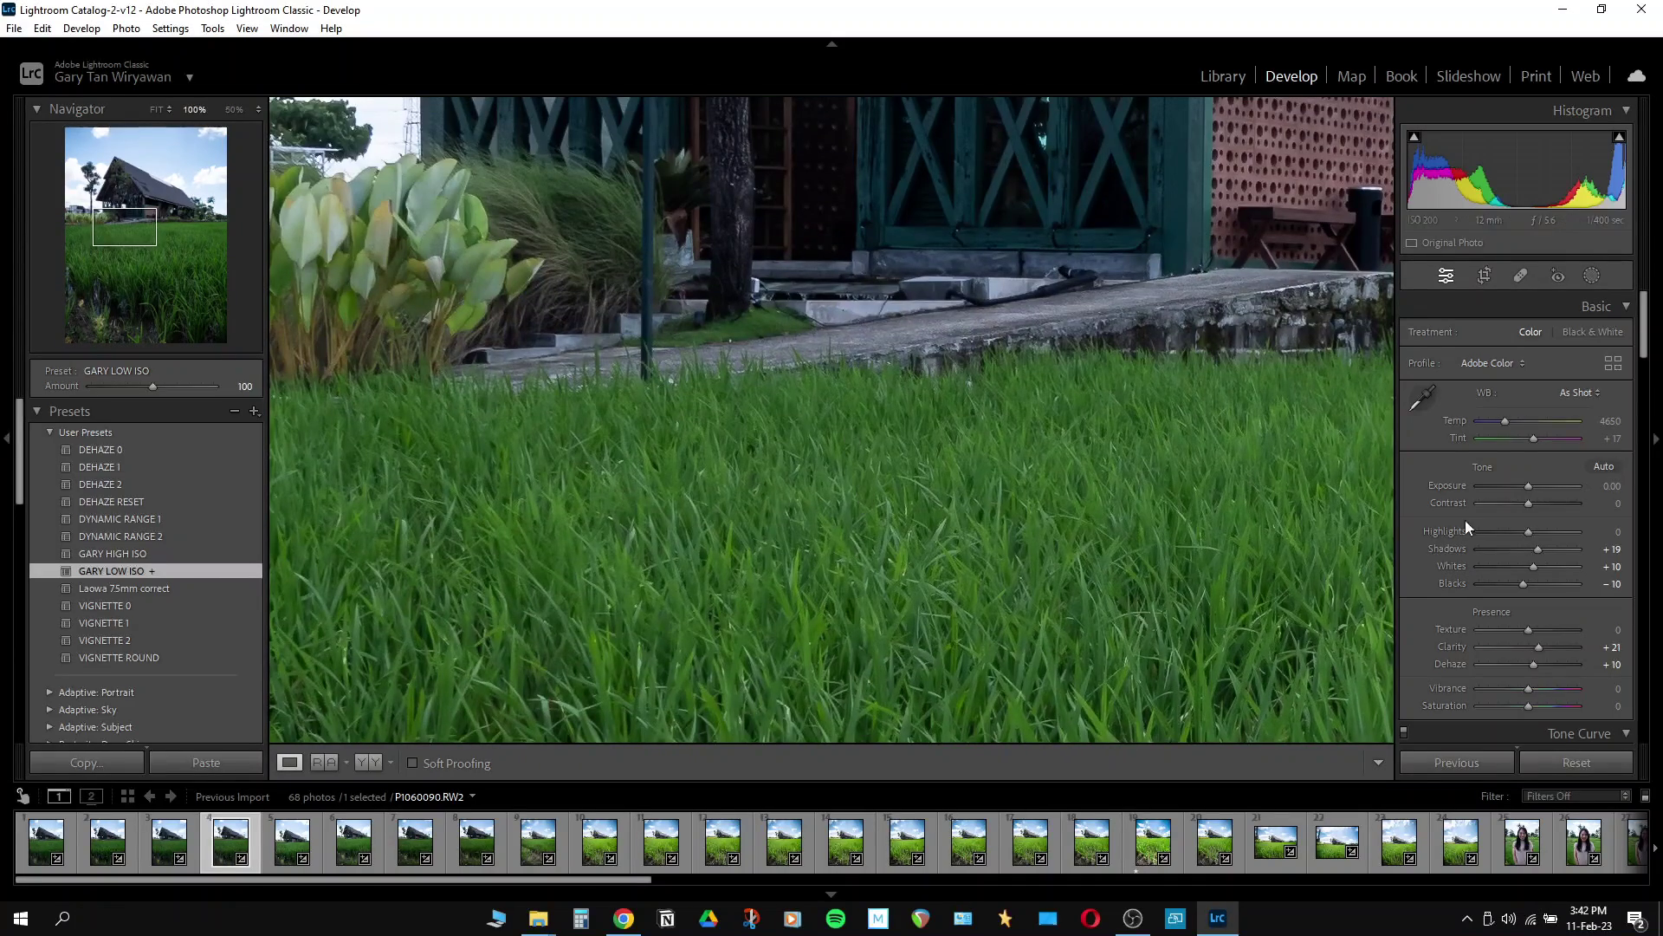
left_click_drag(1644, 346, 1640, 559)
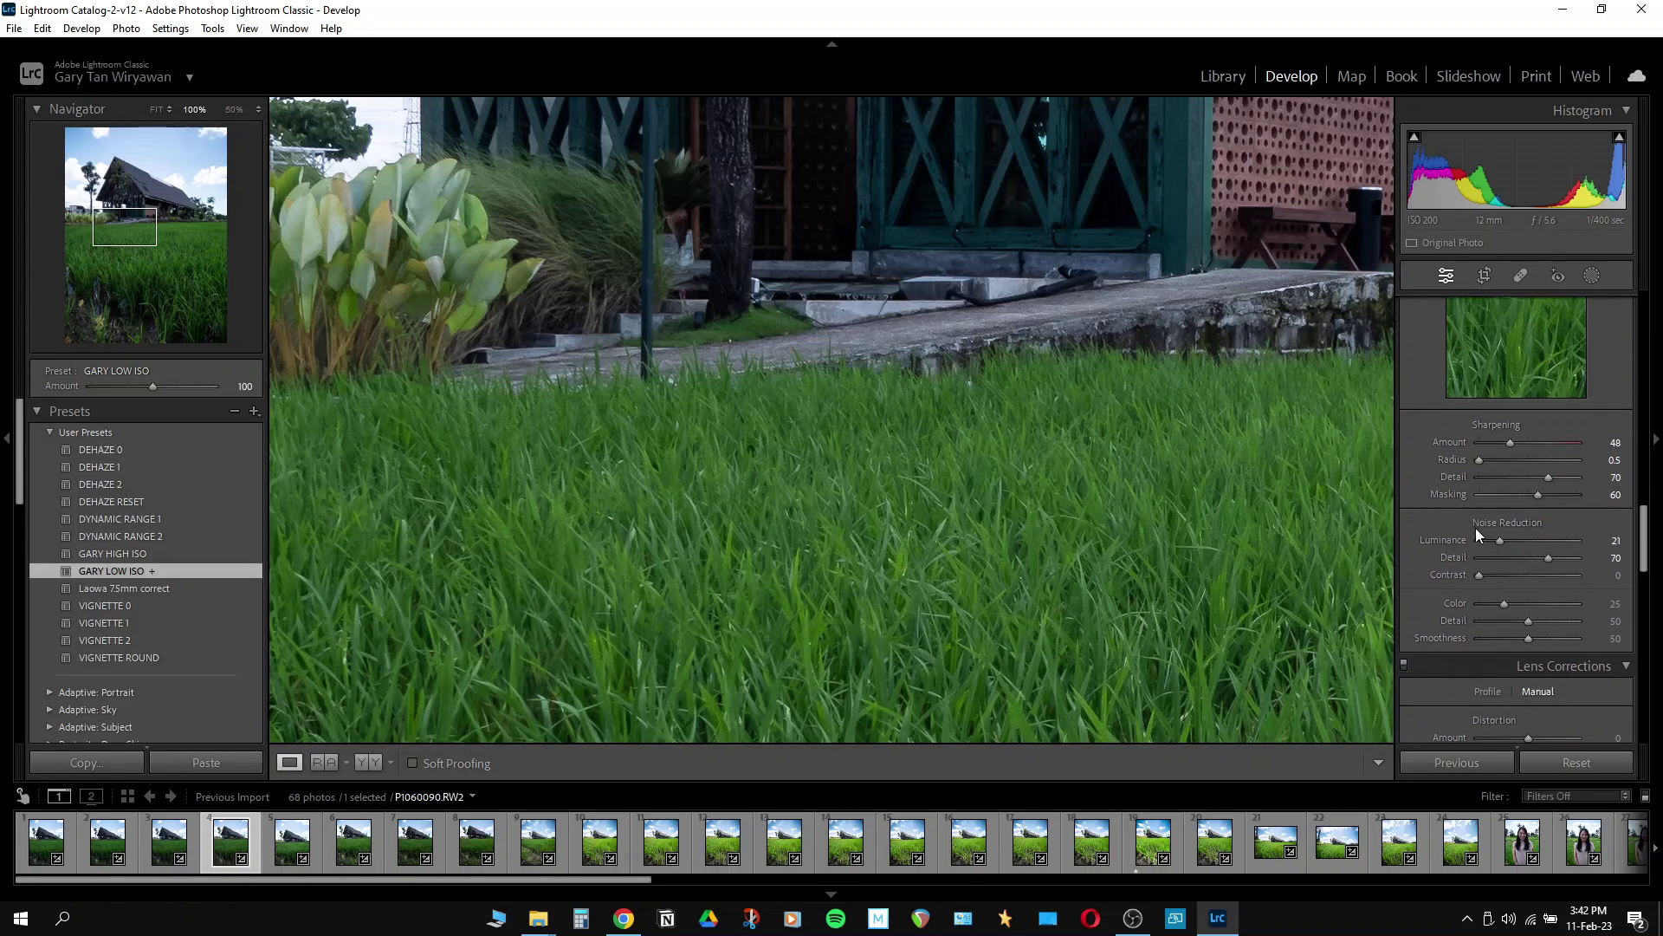
left_click_drag(1504, 539, 1513, 539)
left_click_drag(1089, 431, 1058, 311)
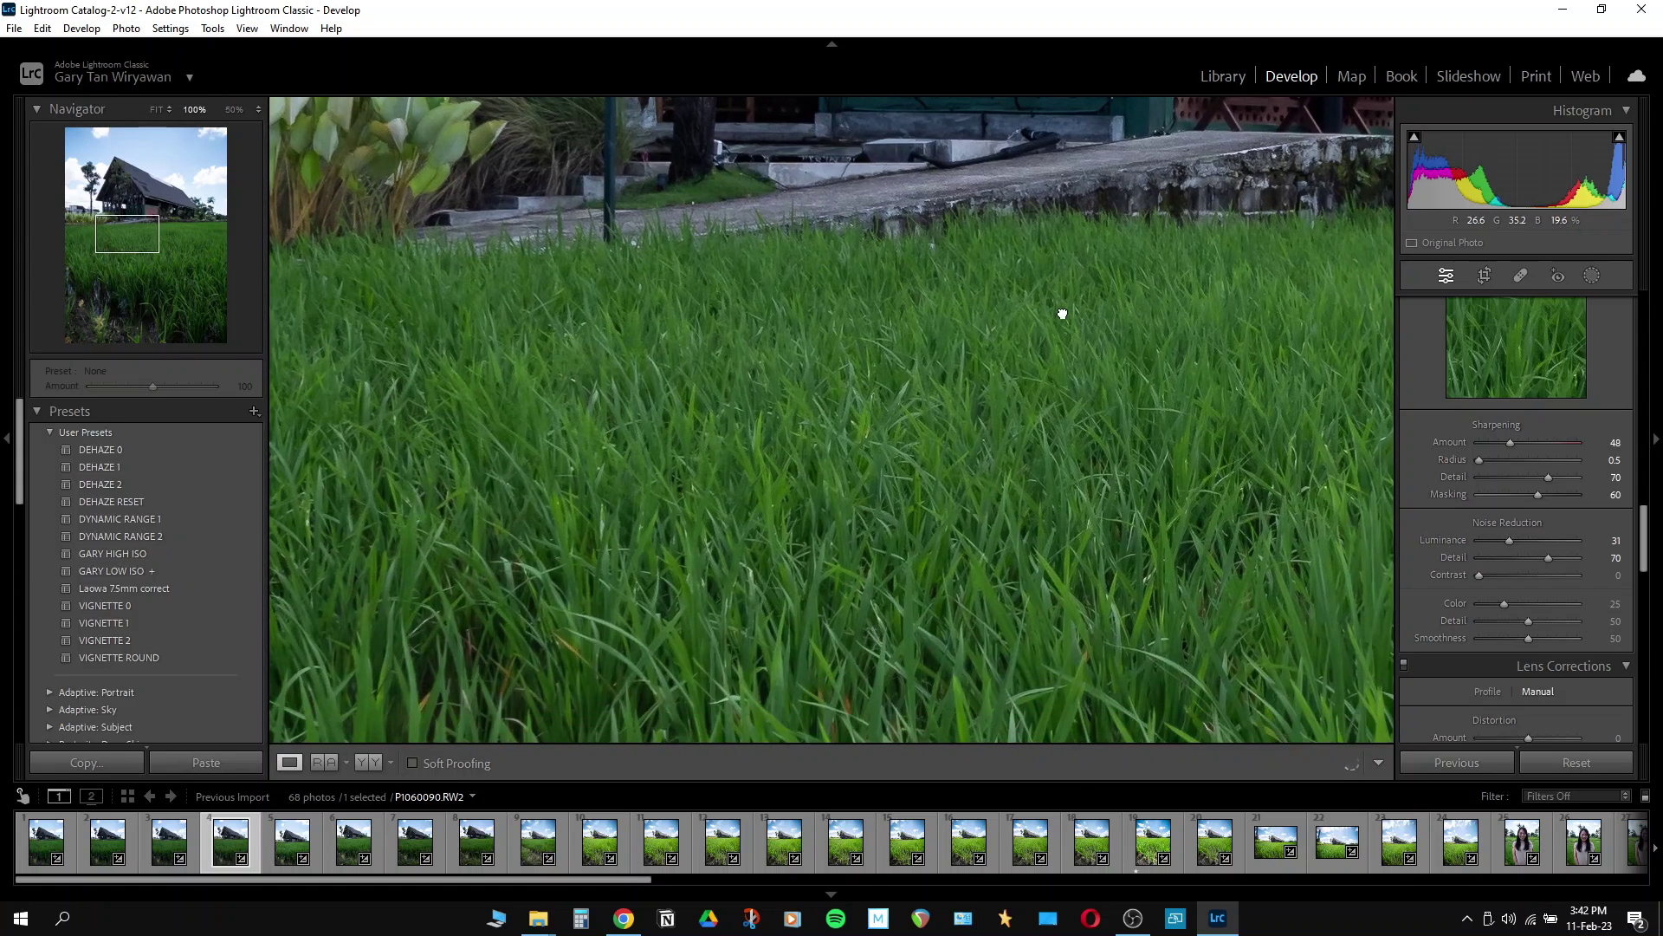
left_click_drag(1505, 542, 1493, 539)
left_click_drag(1644, 537, 1644, 322)
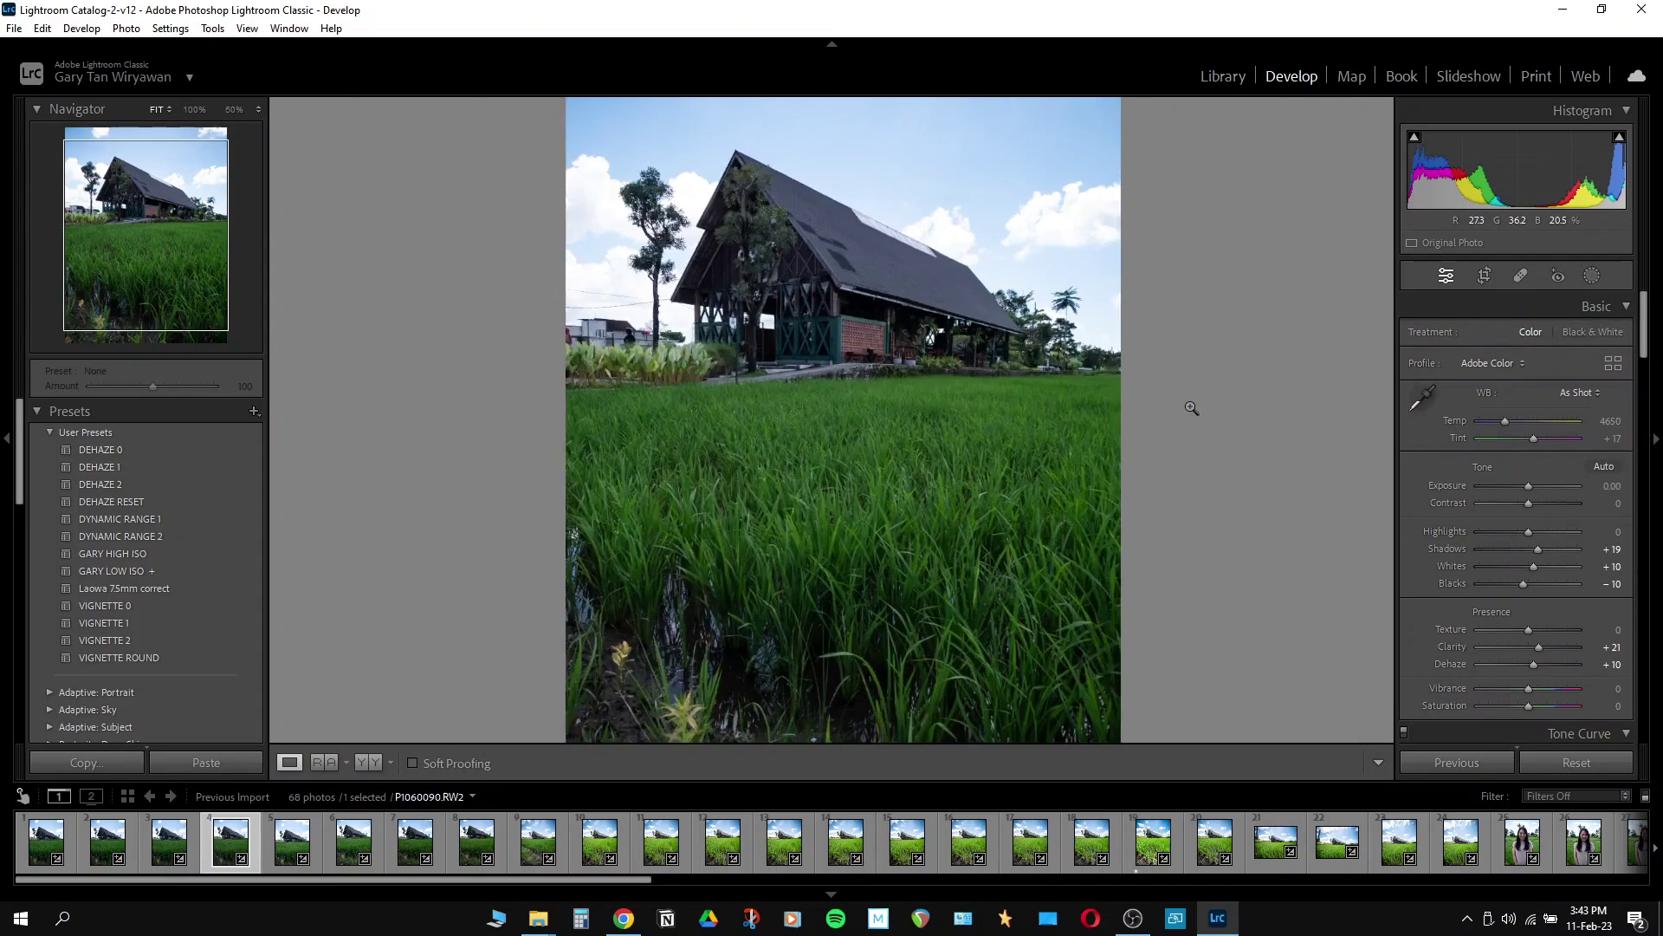
left_click(1213, 418)
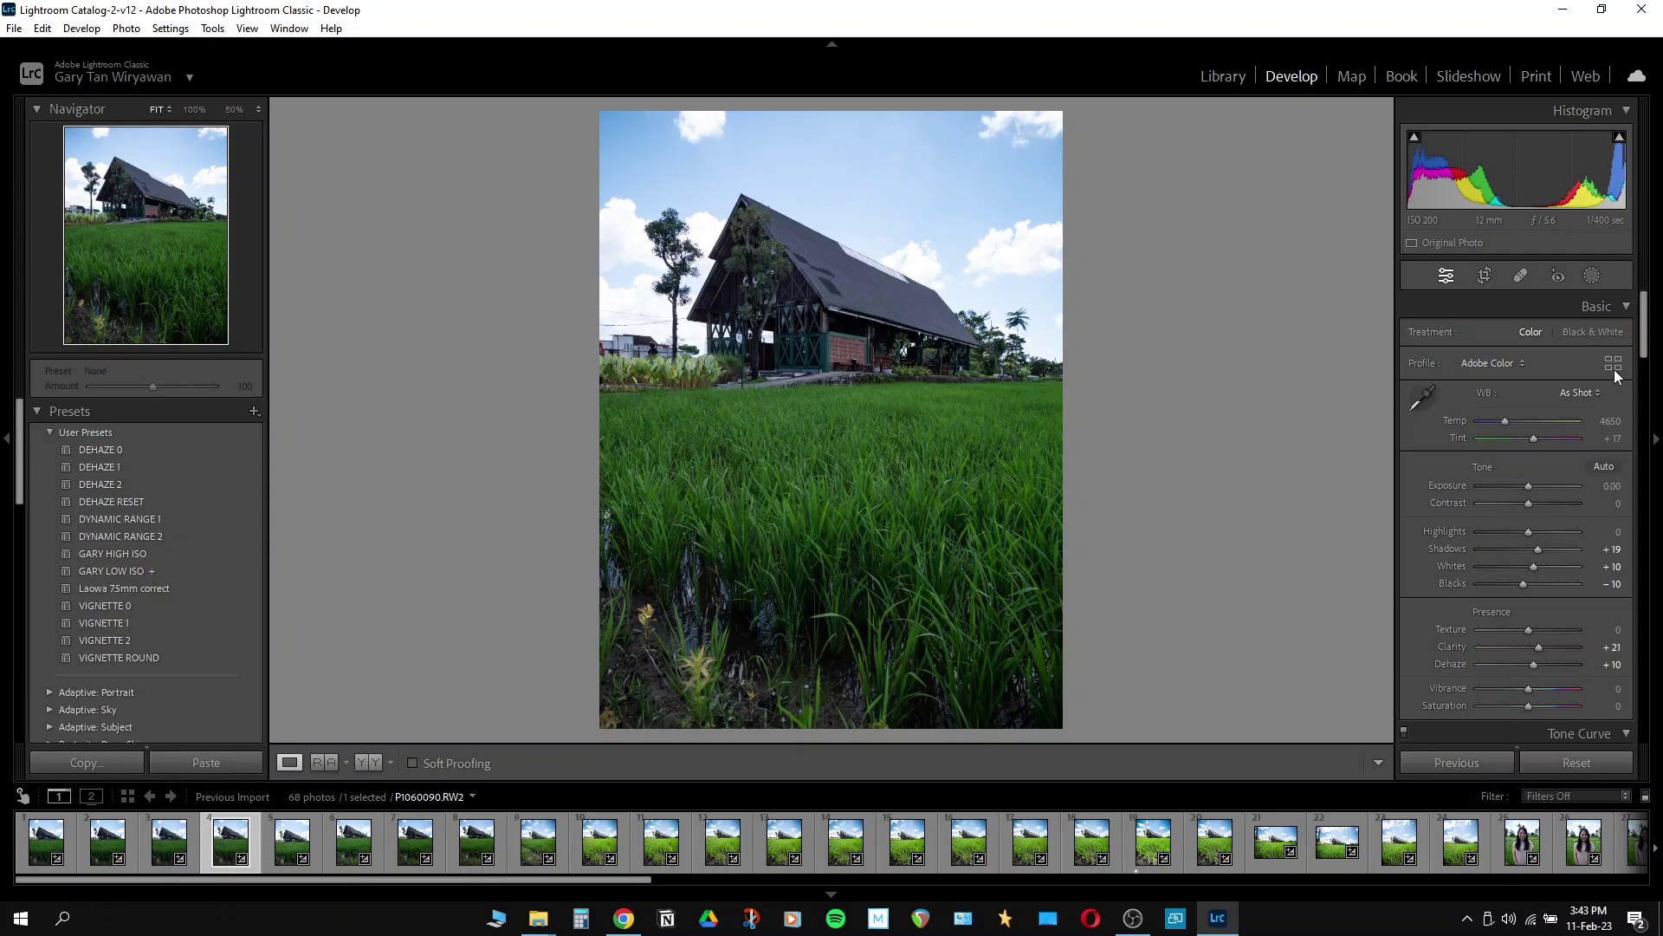
Adjust the sharpening Masking slightly for the photo.
left_click_drag(1645, 355, 1645, 550)
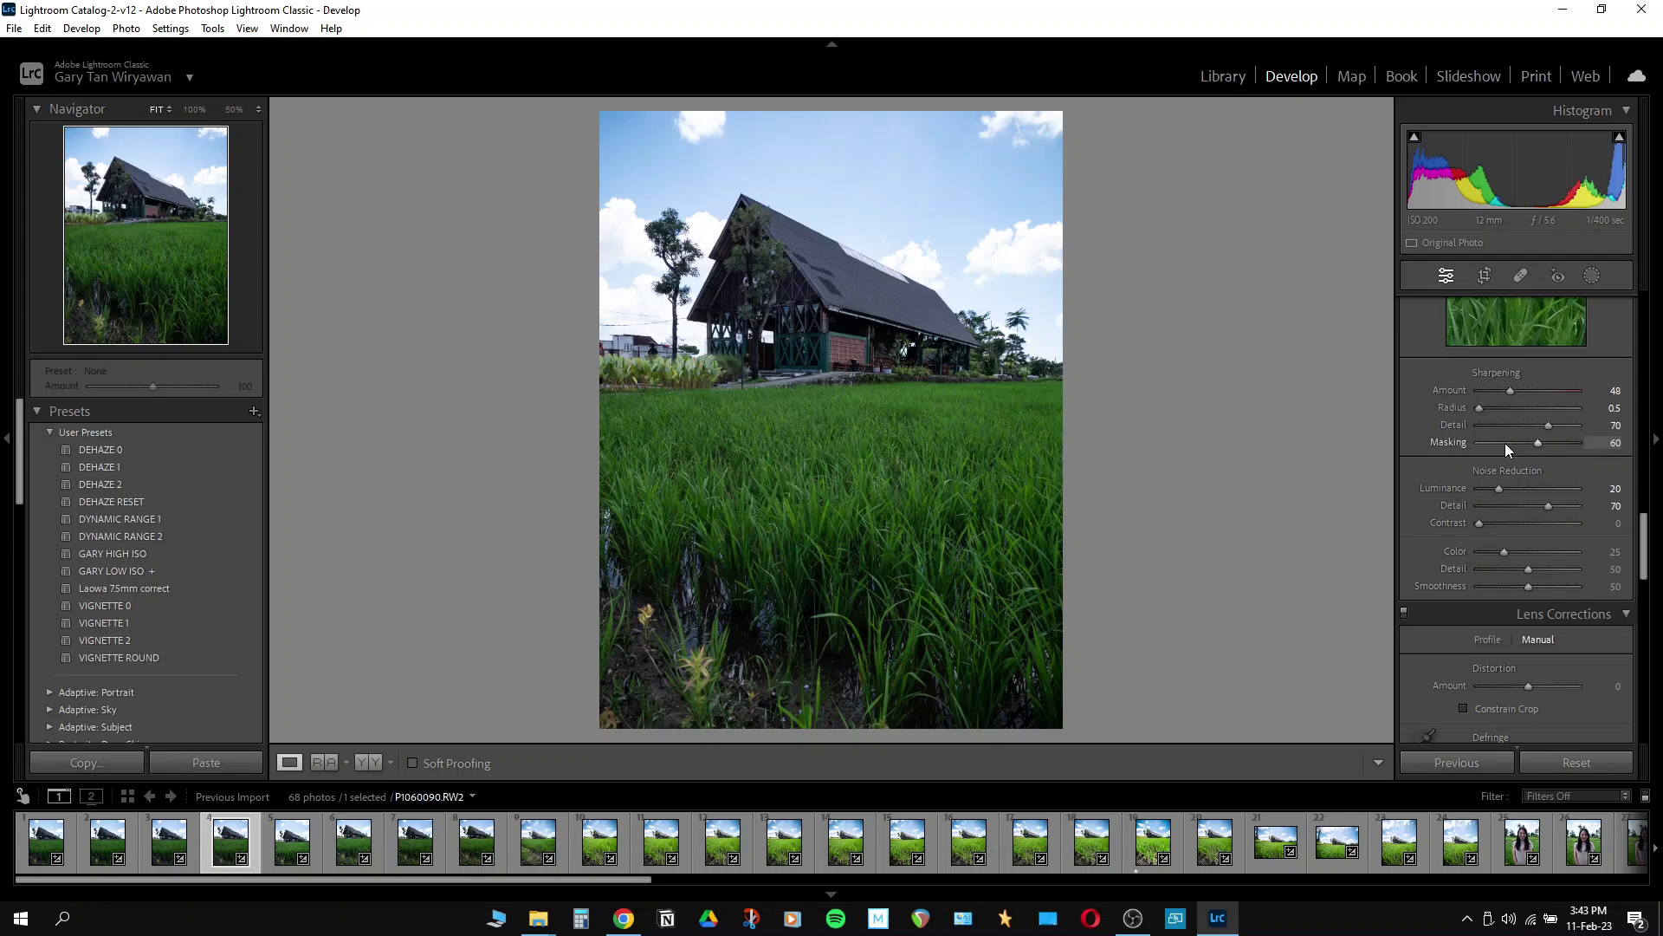
mouse_move(1537, 444)
left_mouse_down()
mouse_move(1488, 443)
mouse_move(1542, 442)
left_mouse_up()
left_click_drag(1653, 545, 1652, 319)
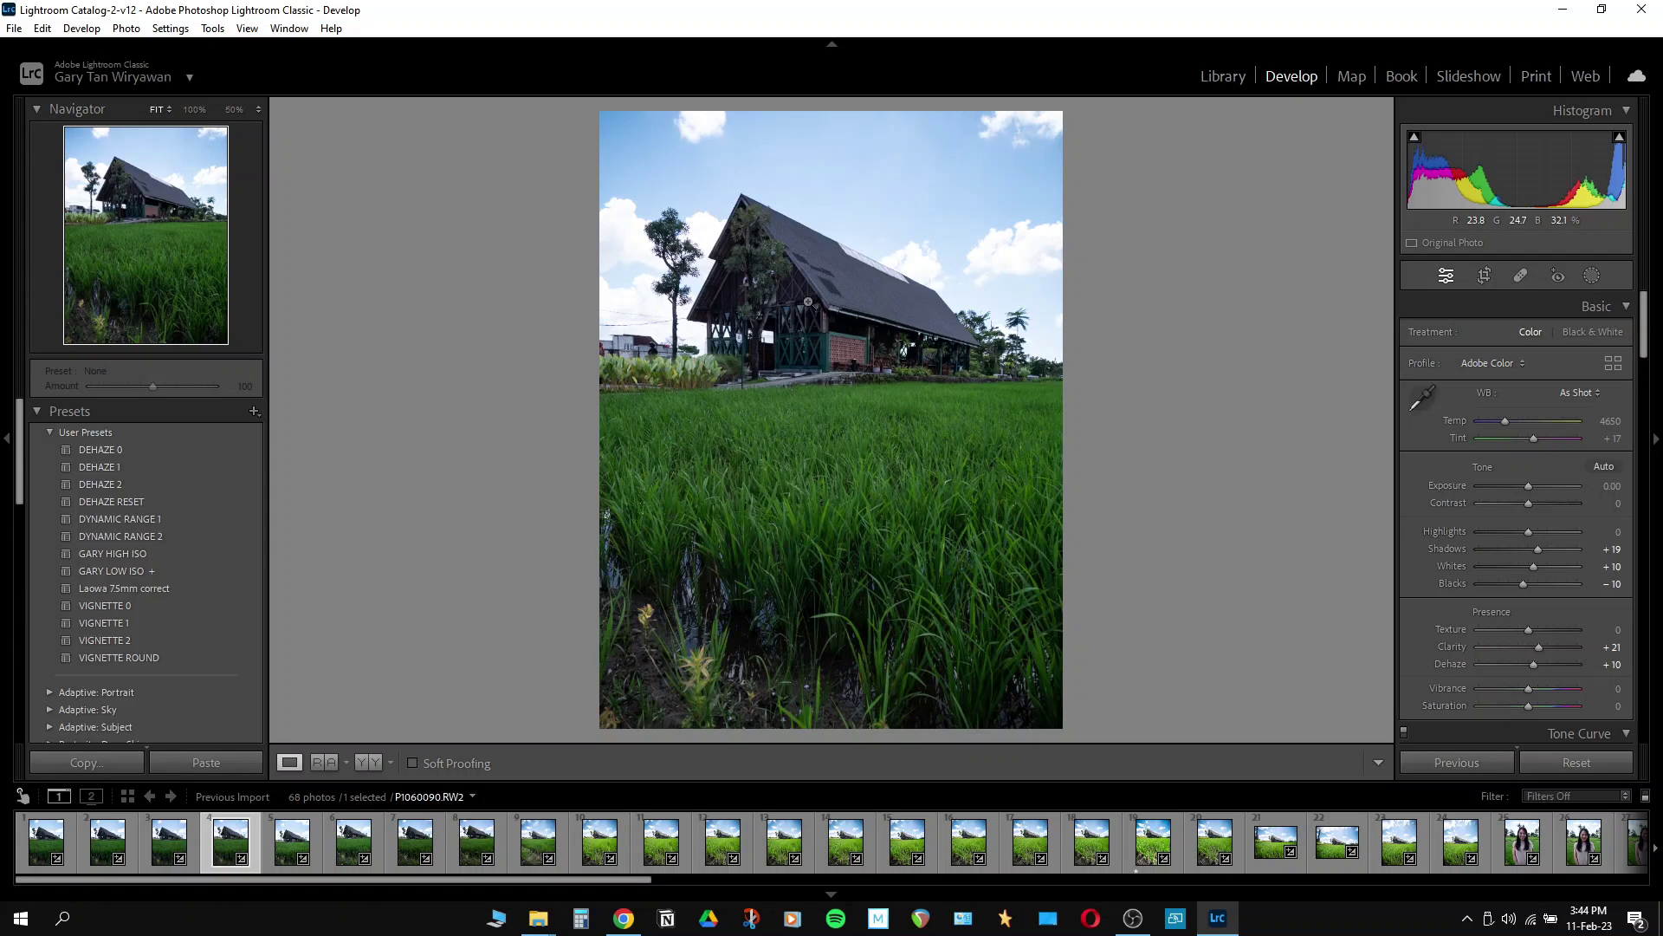
Set the photo's Shadows to +56 and Highlights to −44, and show the HSL luminance sliders.
left_click_drag(1538, 550, 1493, 532)
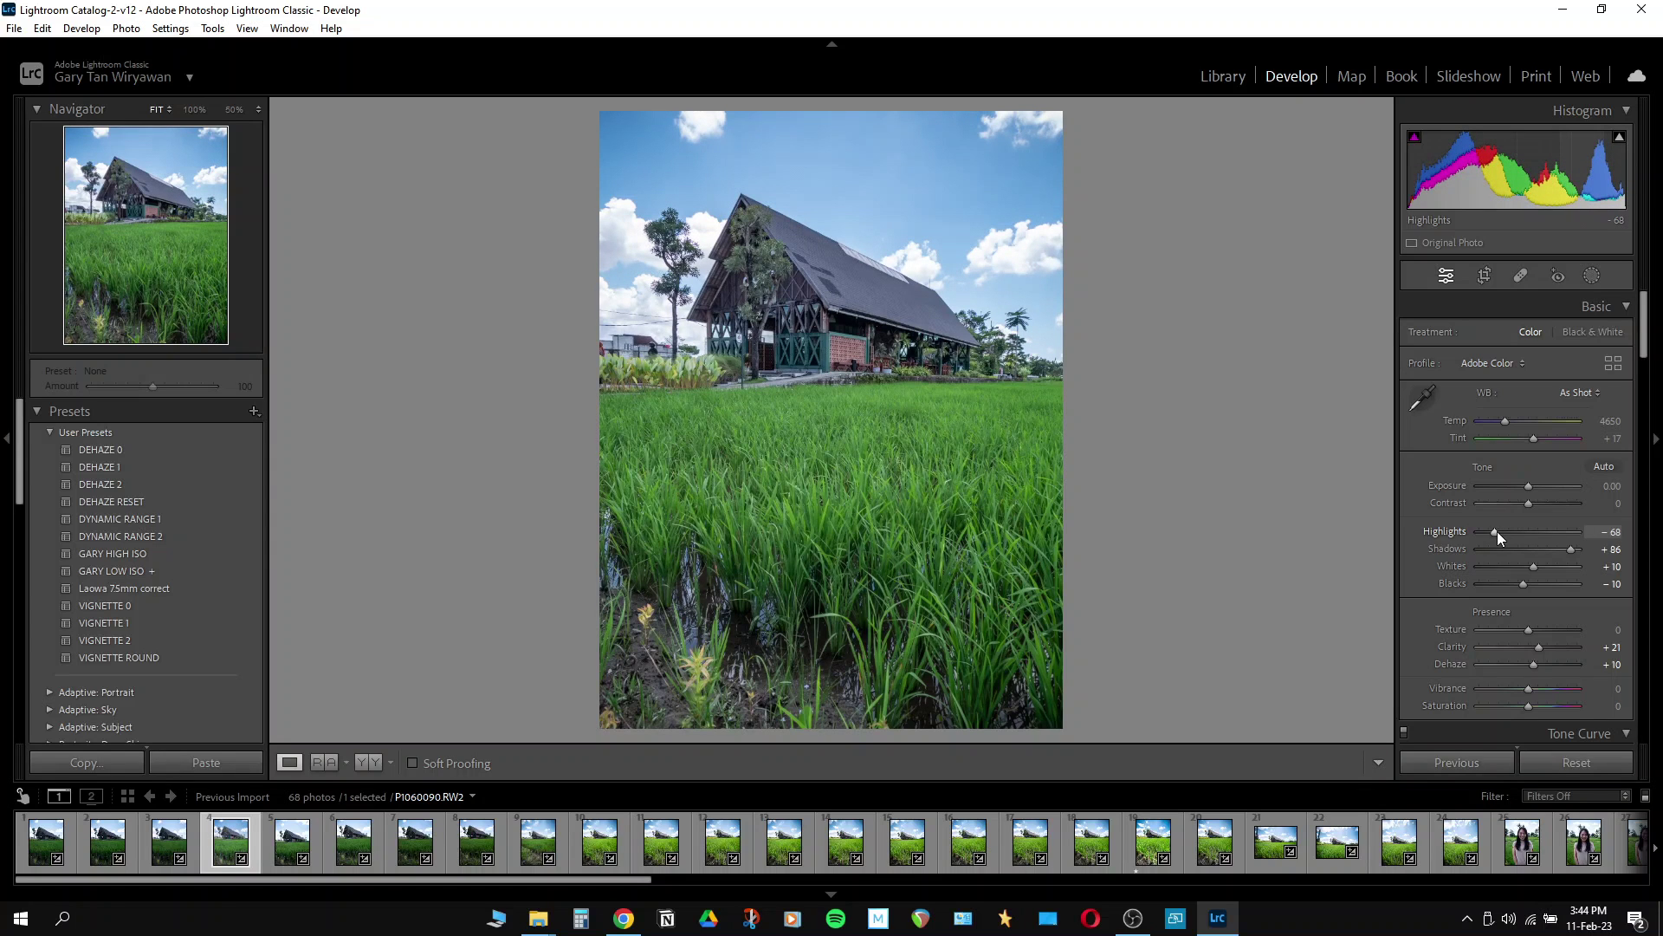
left_click_drag(1645, 350, 1645, 440)
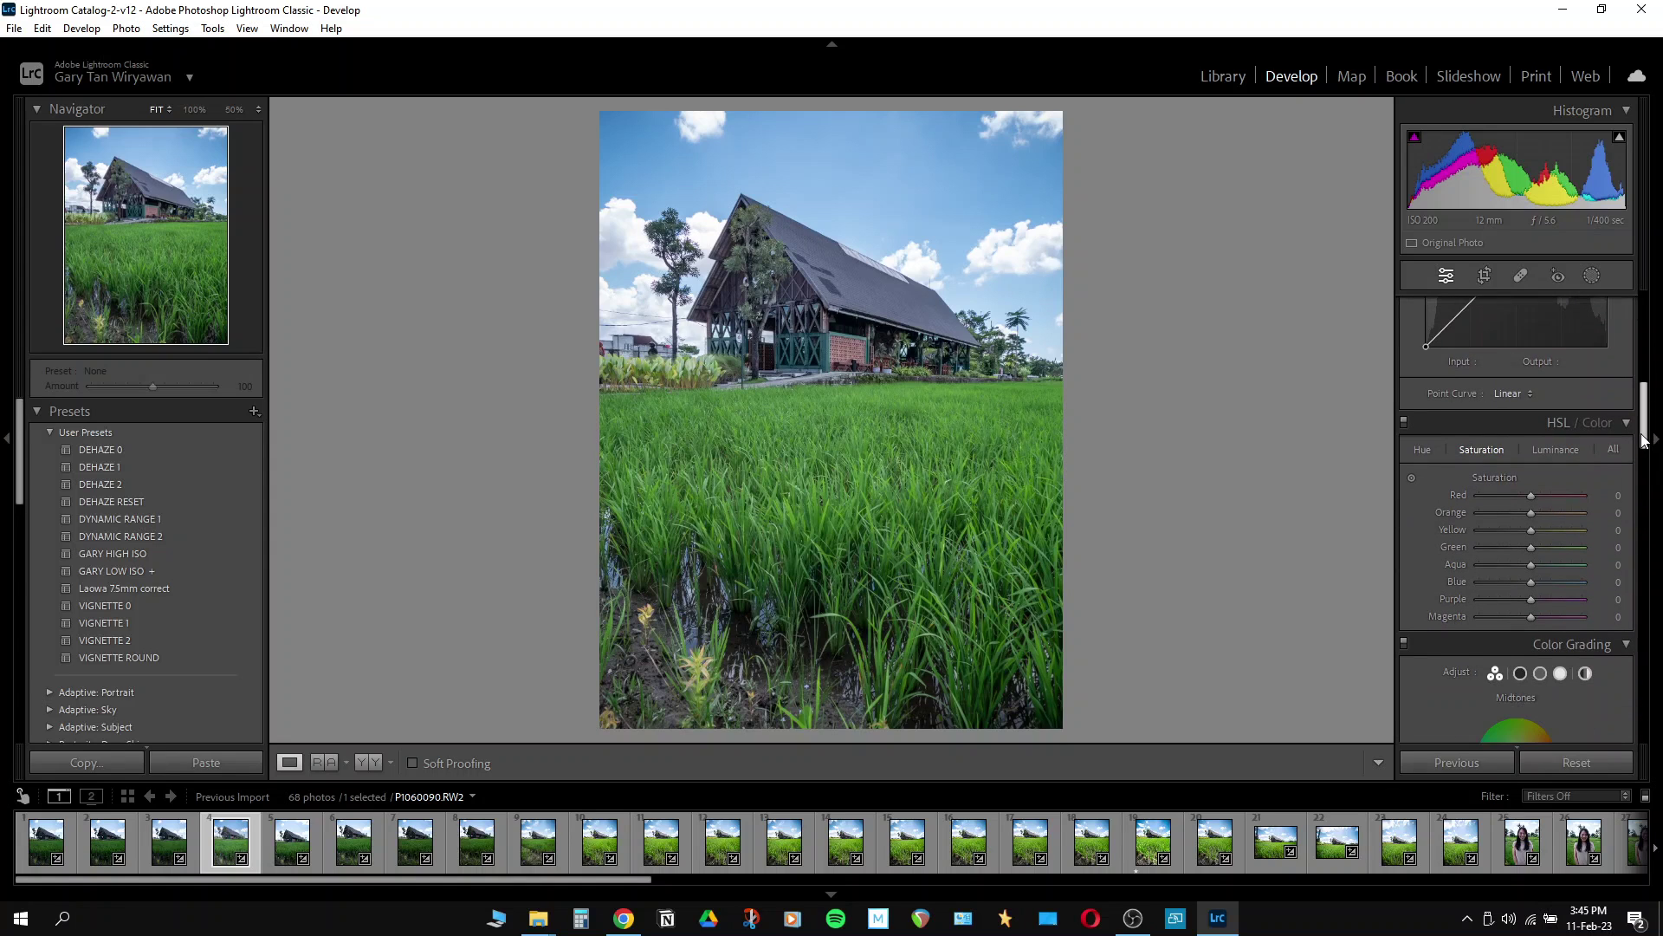
left_click(1568, 450)
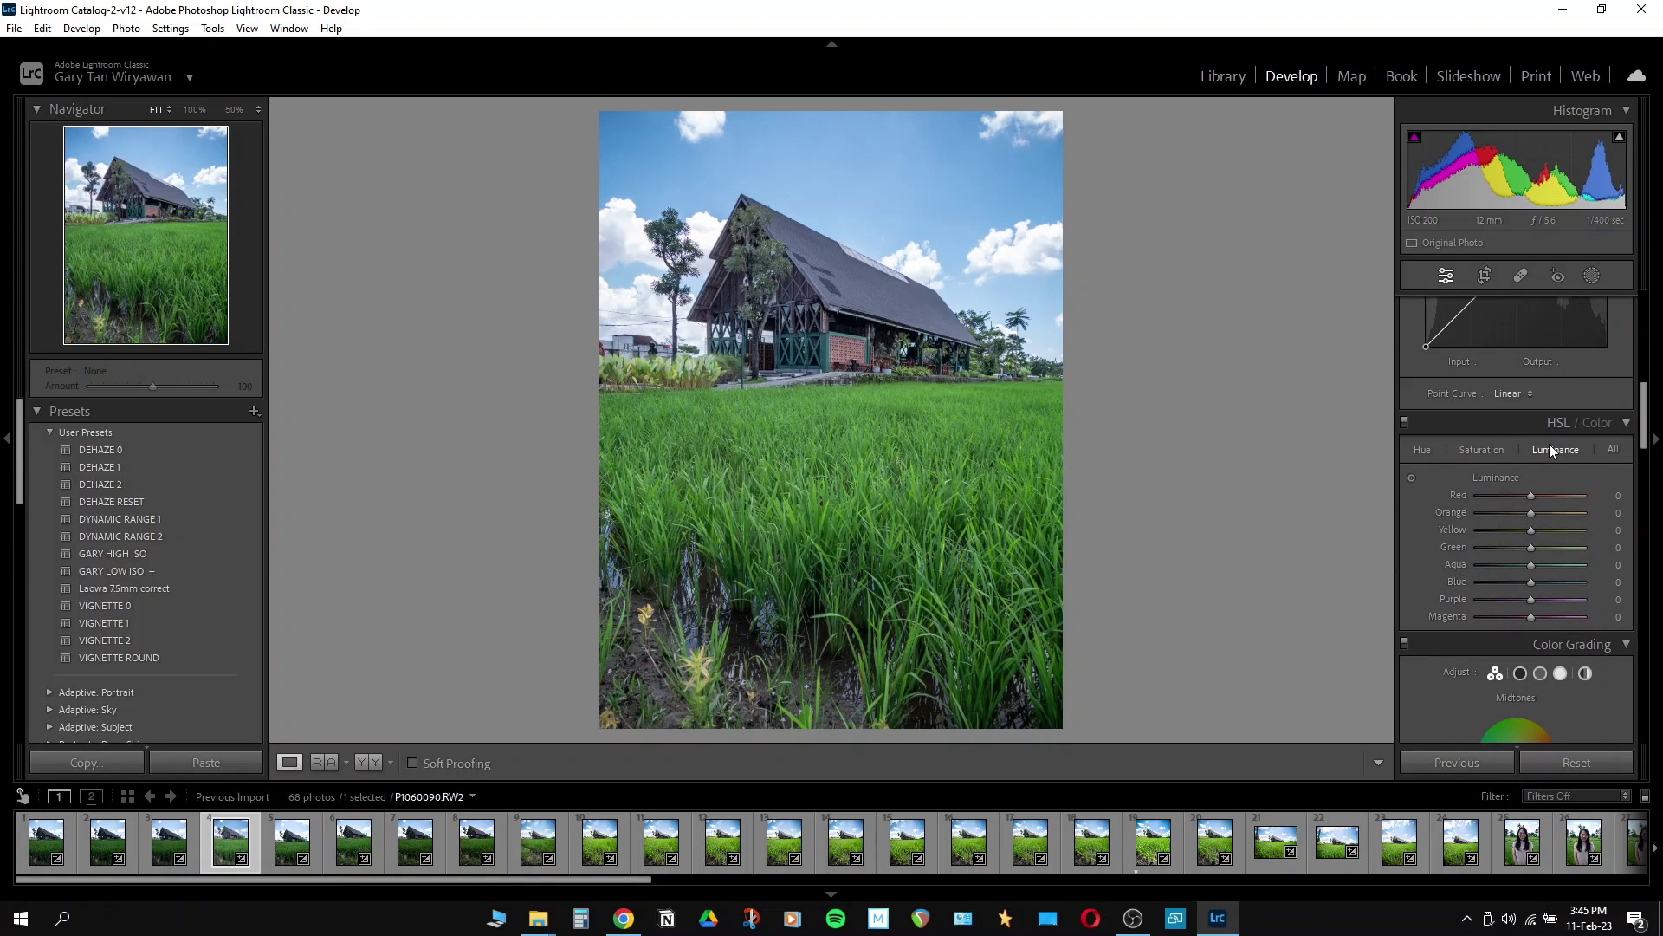
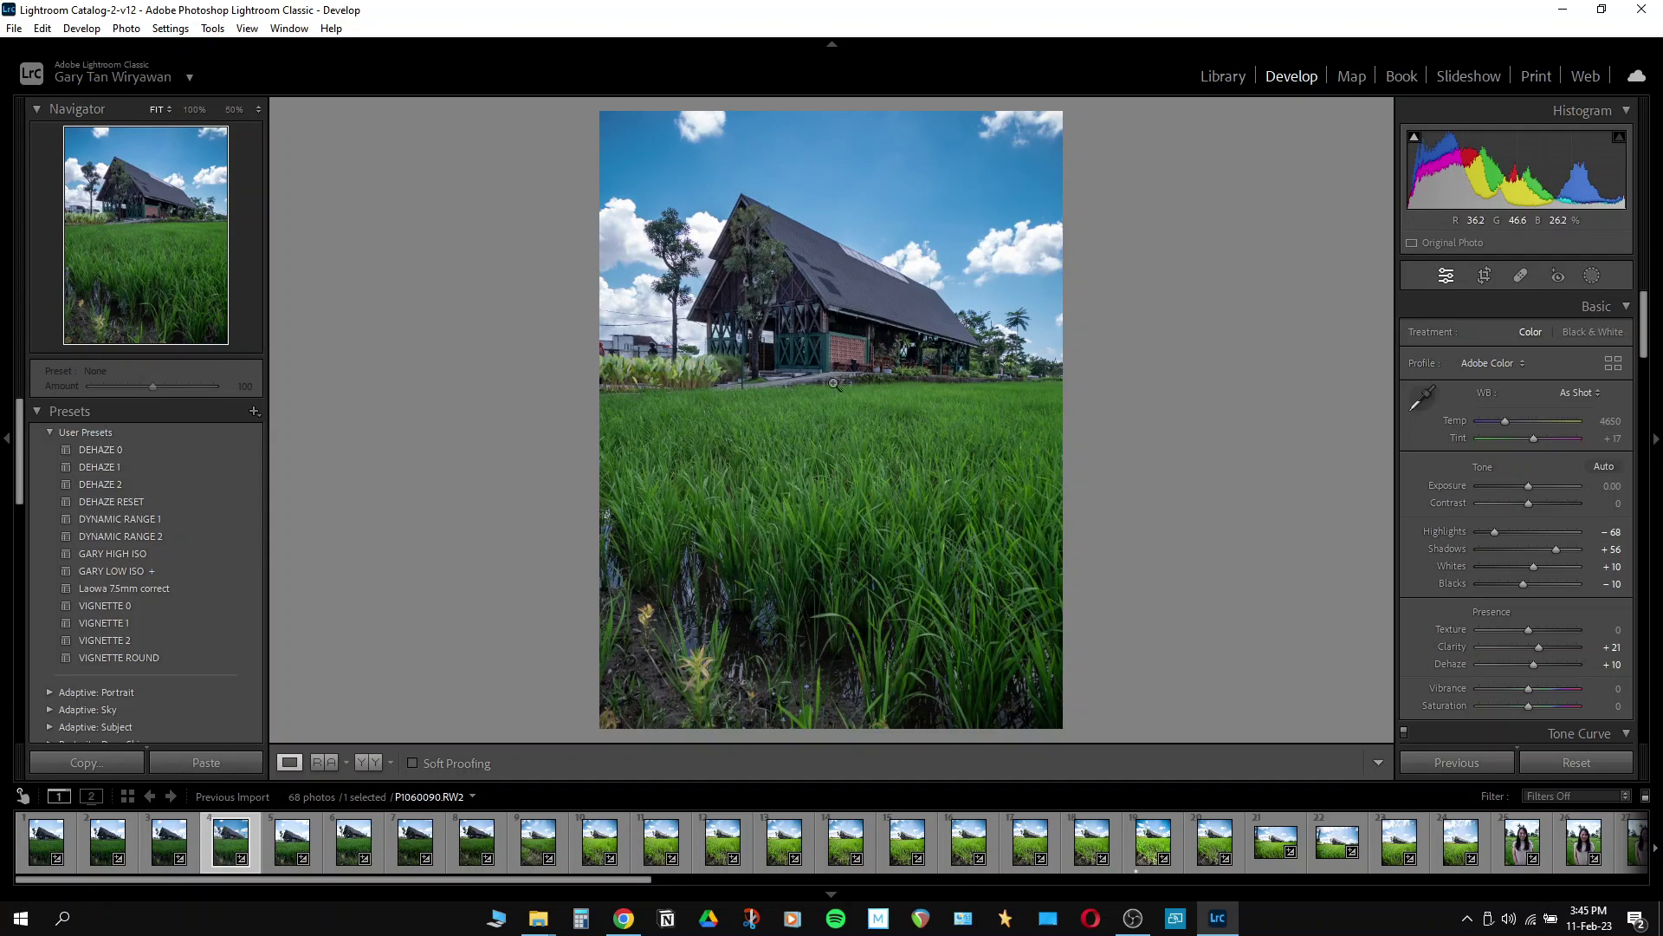
left_click_drag(1488, 533, 1507, 530)
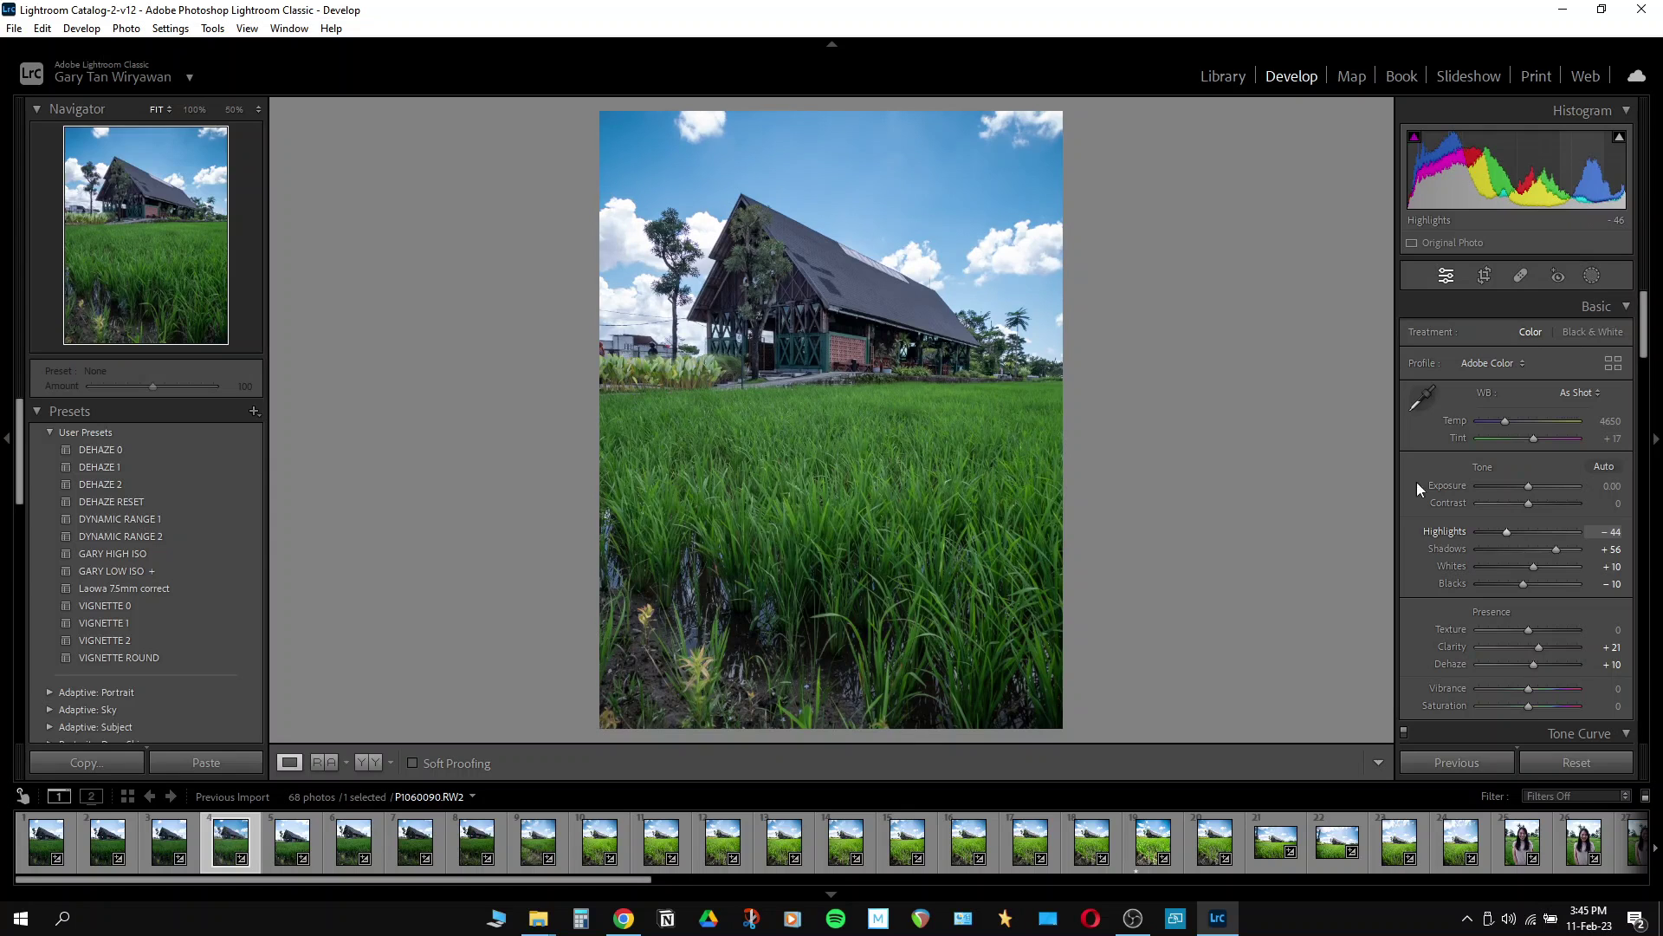
Create a Sky mask and set its Exposure to −0.67 and Dehaze to 22.
left_click(1594, 275)
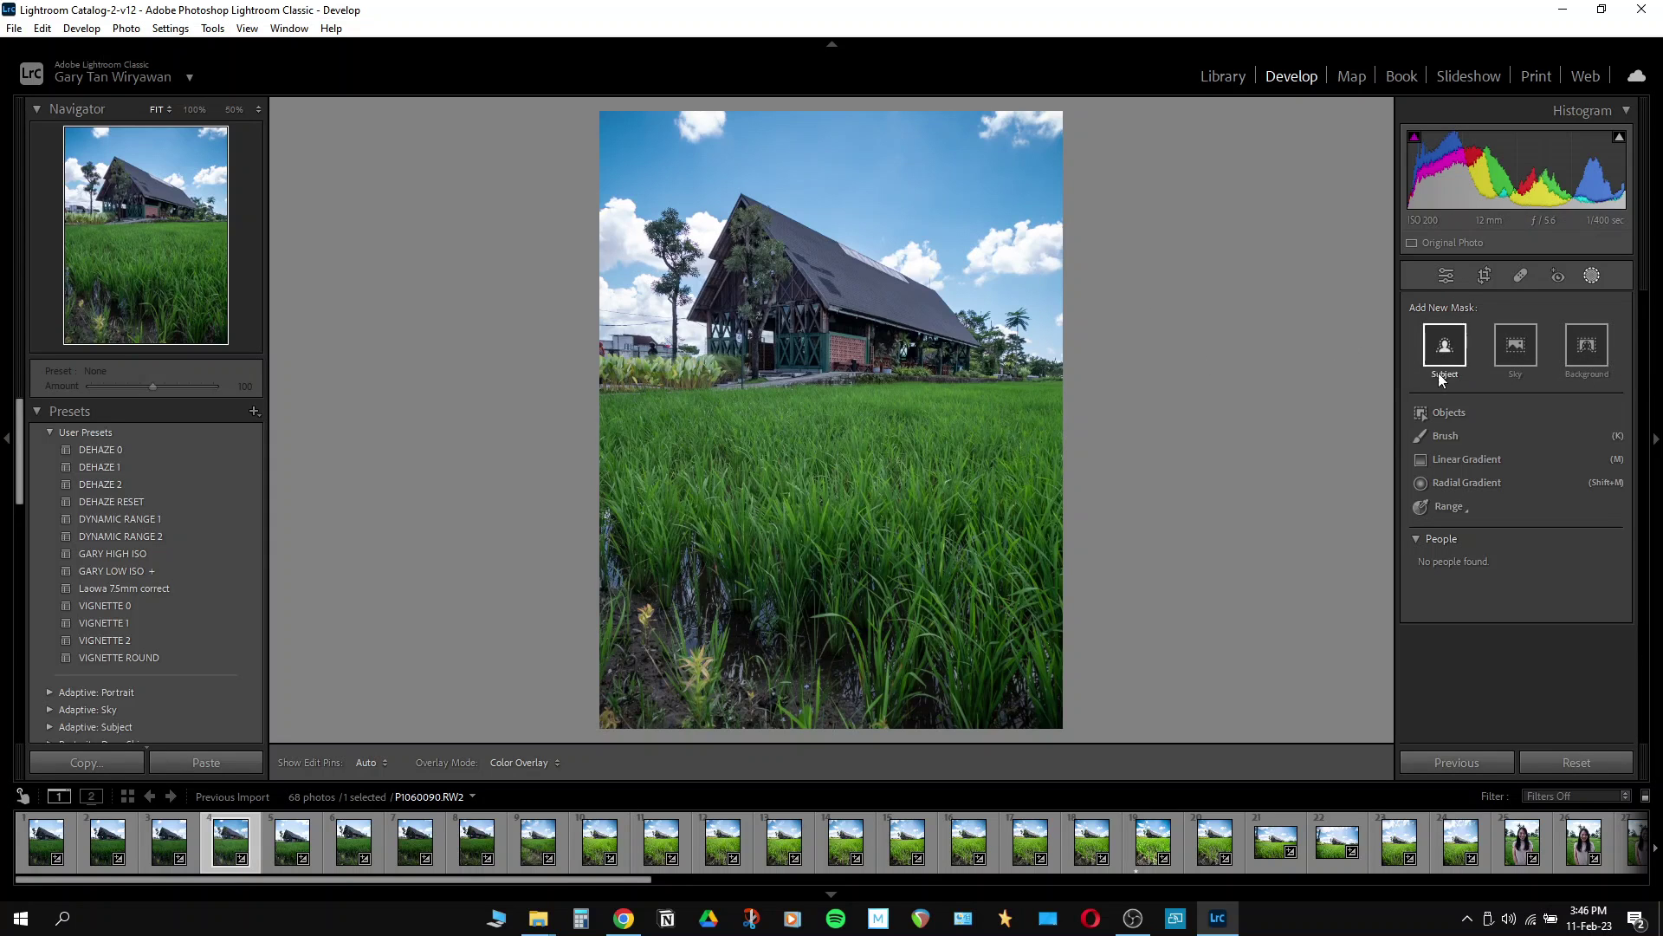
left_click(1522, 362)
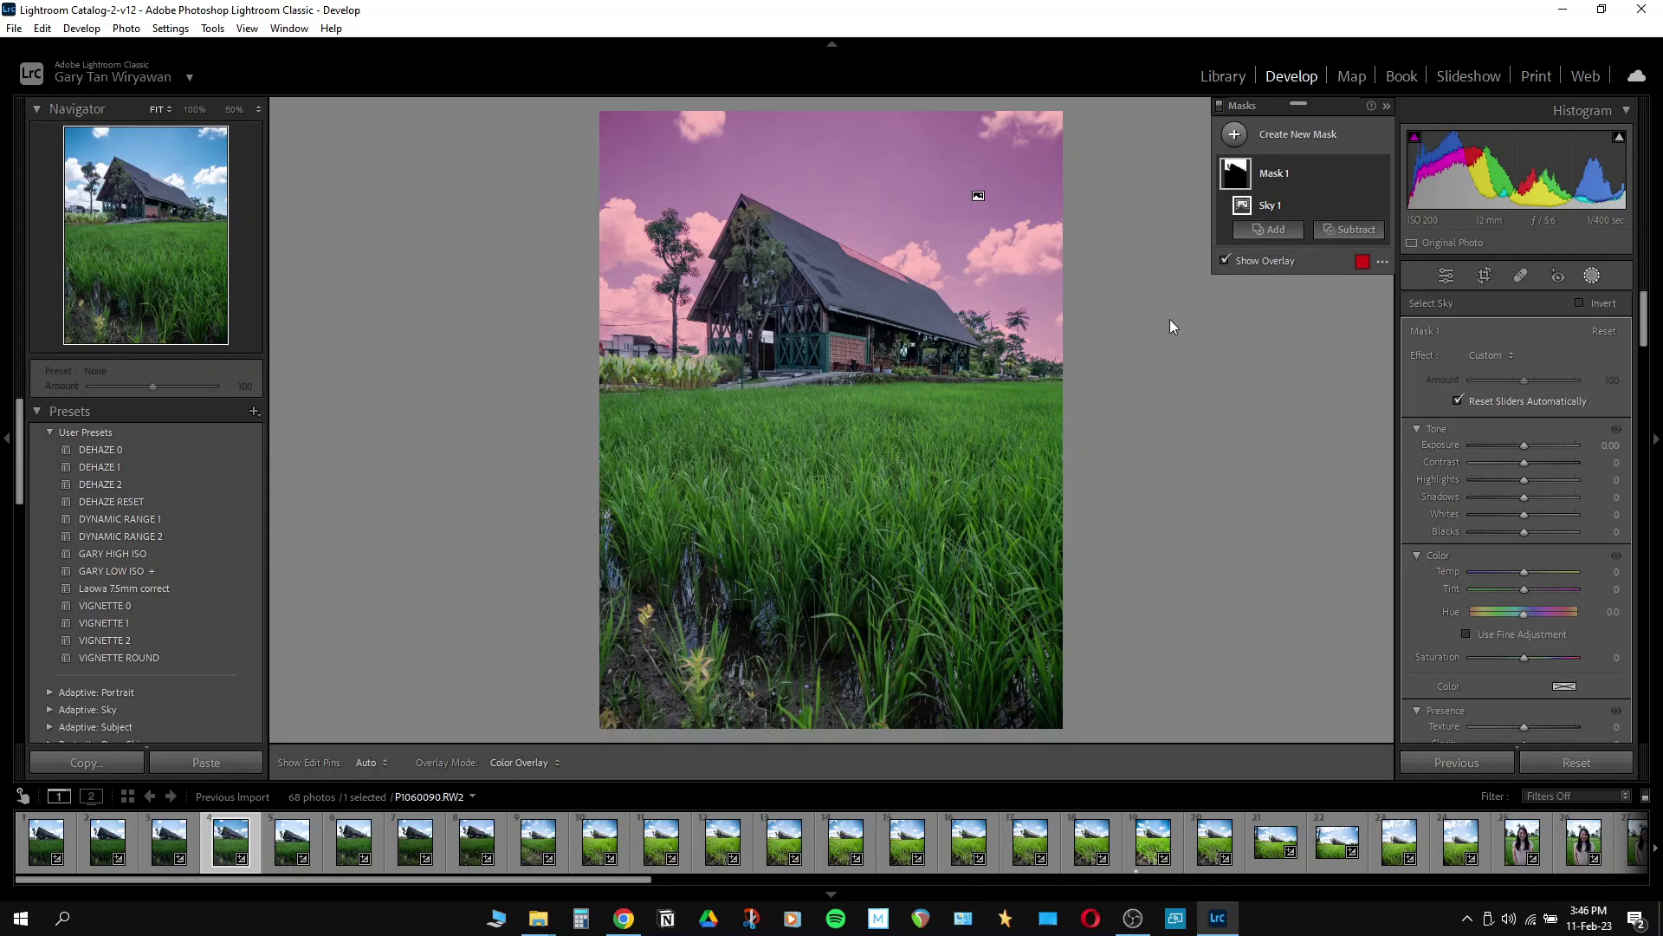
left_click_drag(1524, 445, 1516, 445)
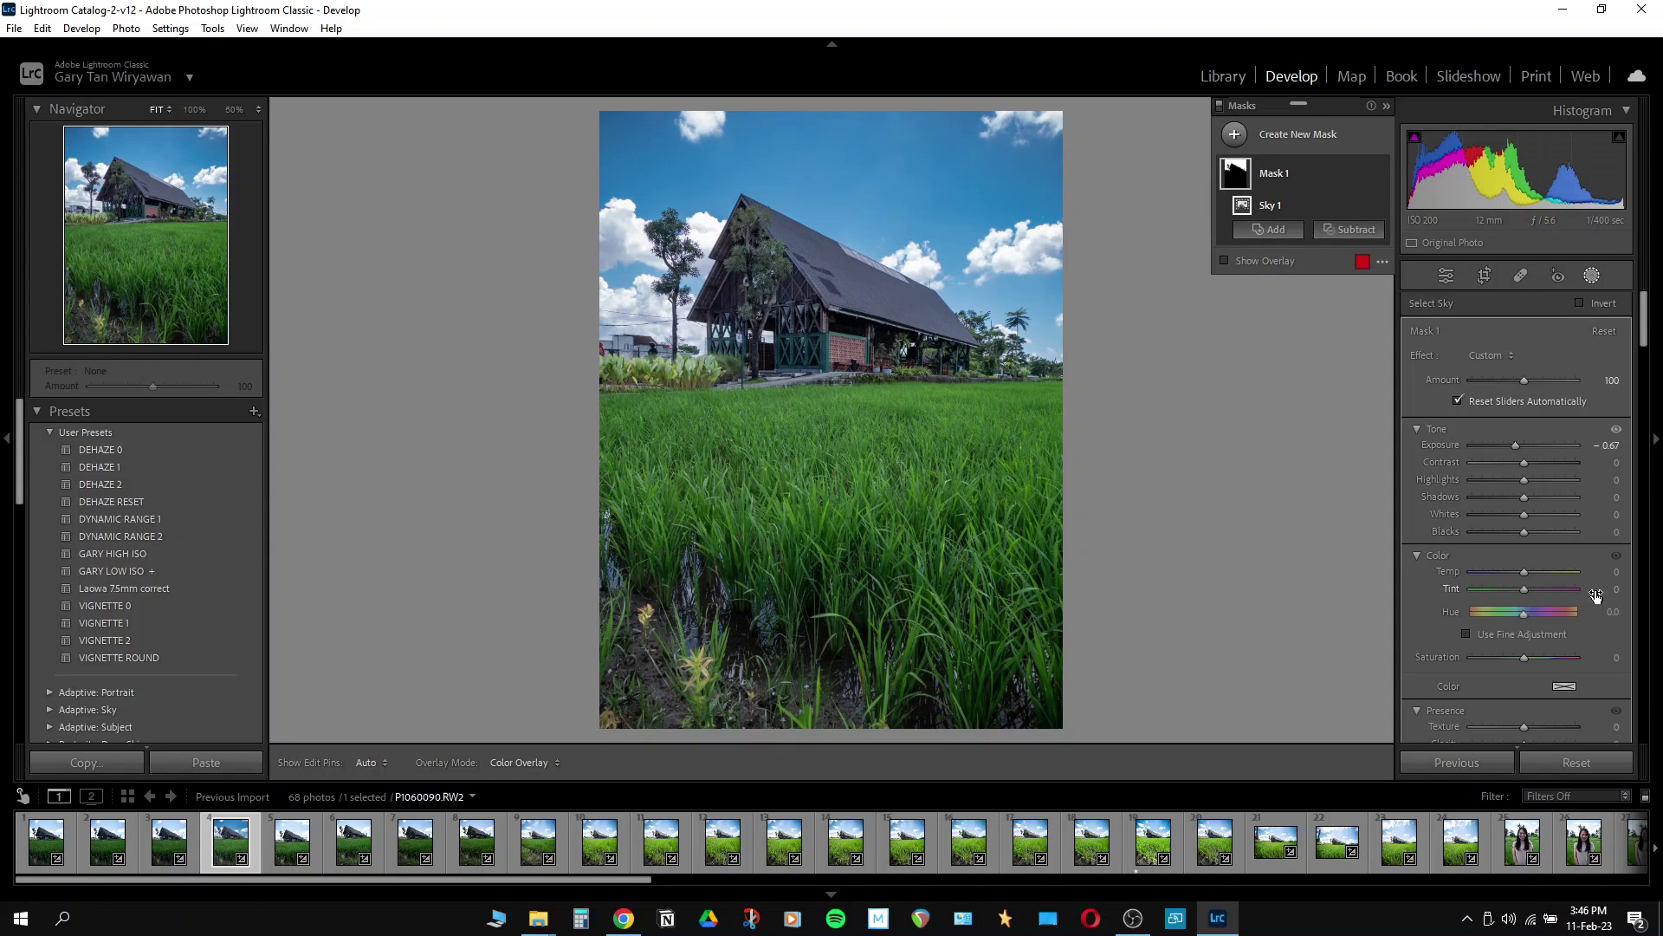
scroll(1595, 560, "down", 2)
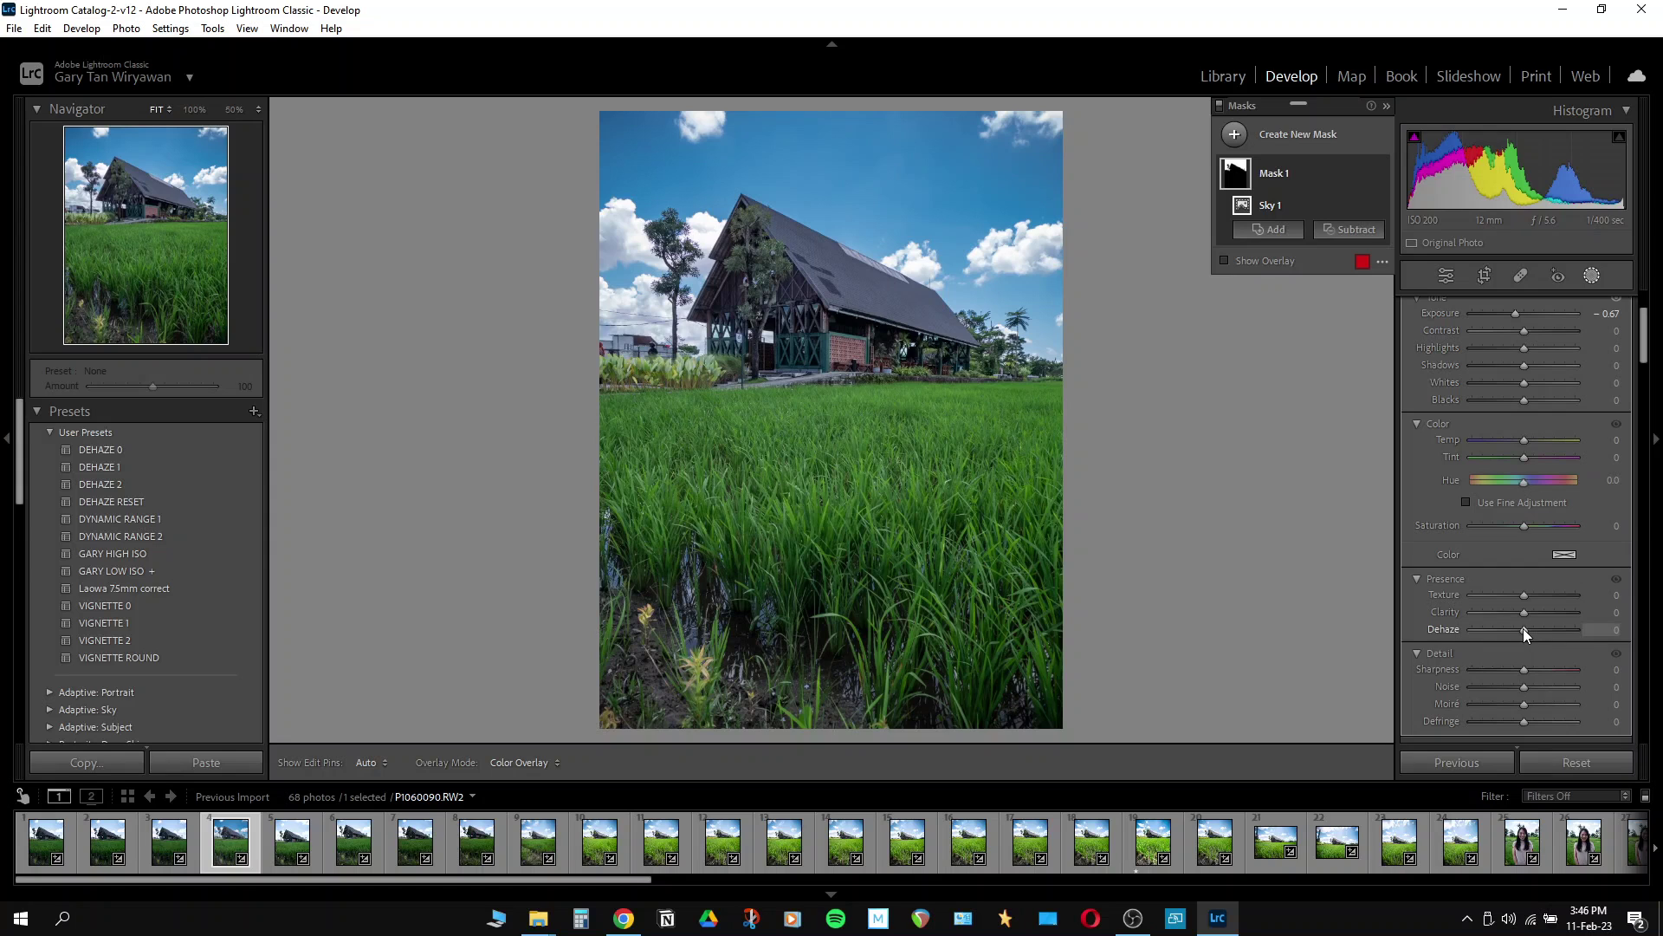
left_click_drag(1523, 629, 1535, 630)
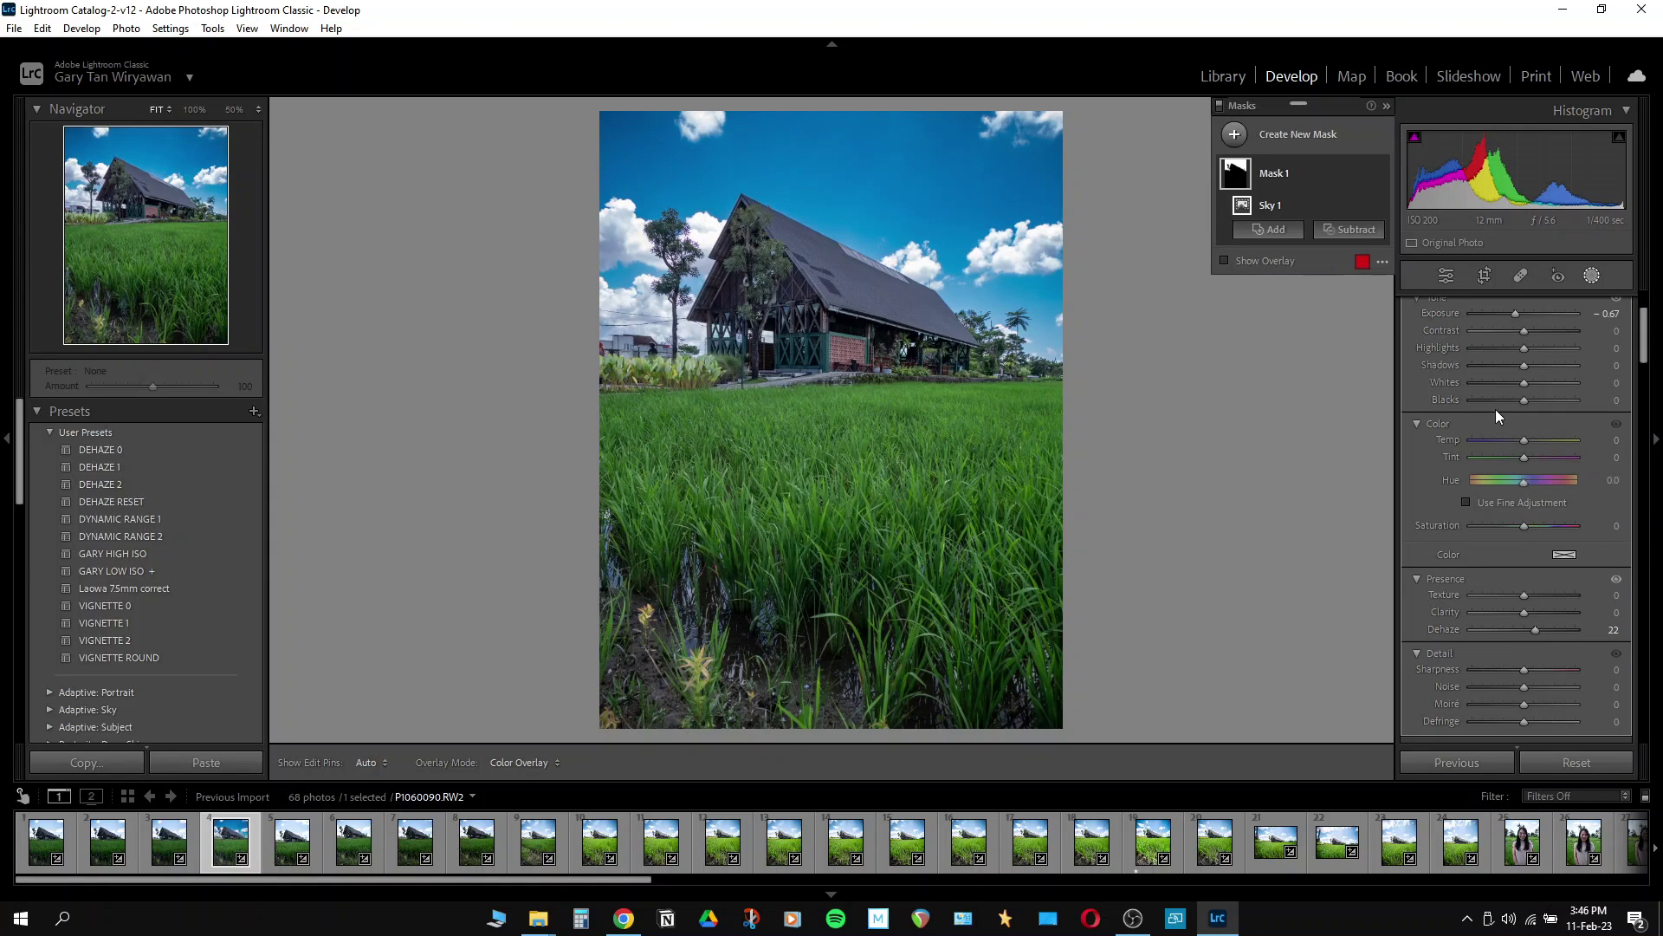
Set the overall Exposure to +1.23, Highlights to −18, Shadows to +25 and Dehaze to +21.
left_click(1450, 278)
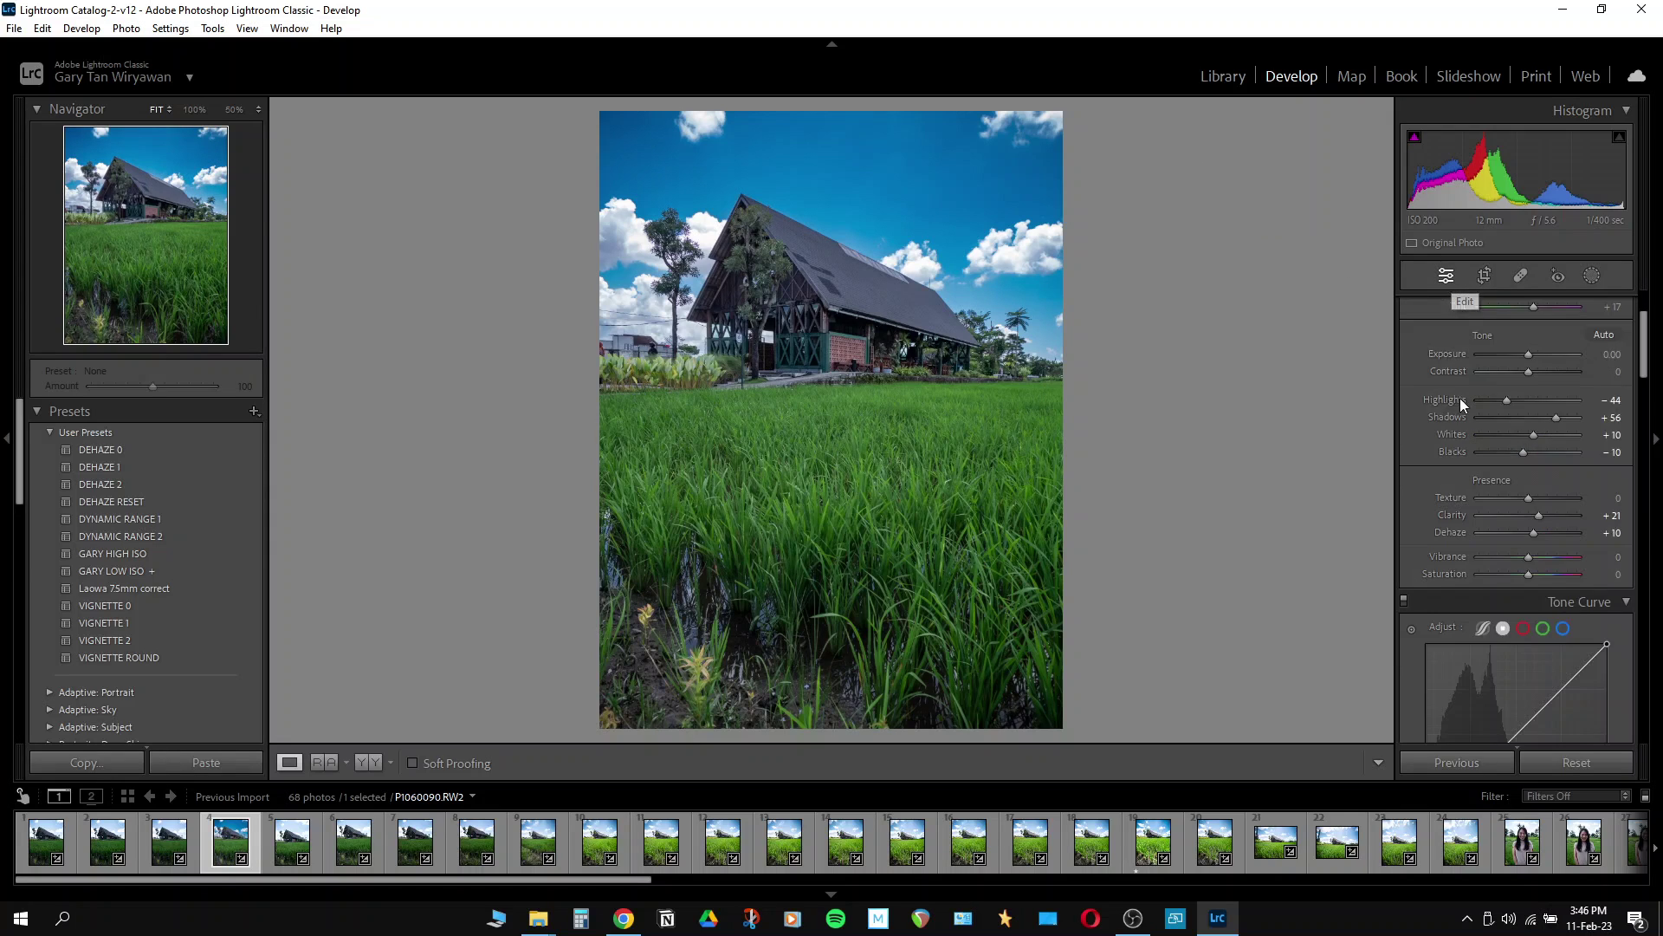
left_click_drag(1556, 418, 1523, 402)
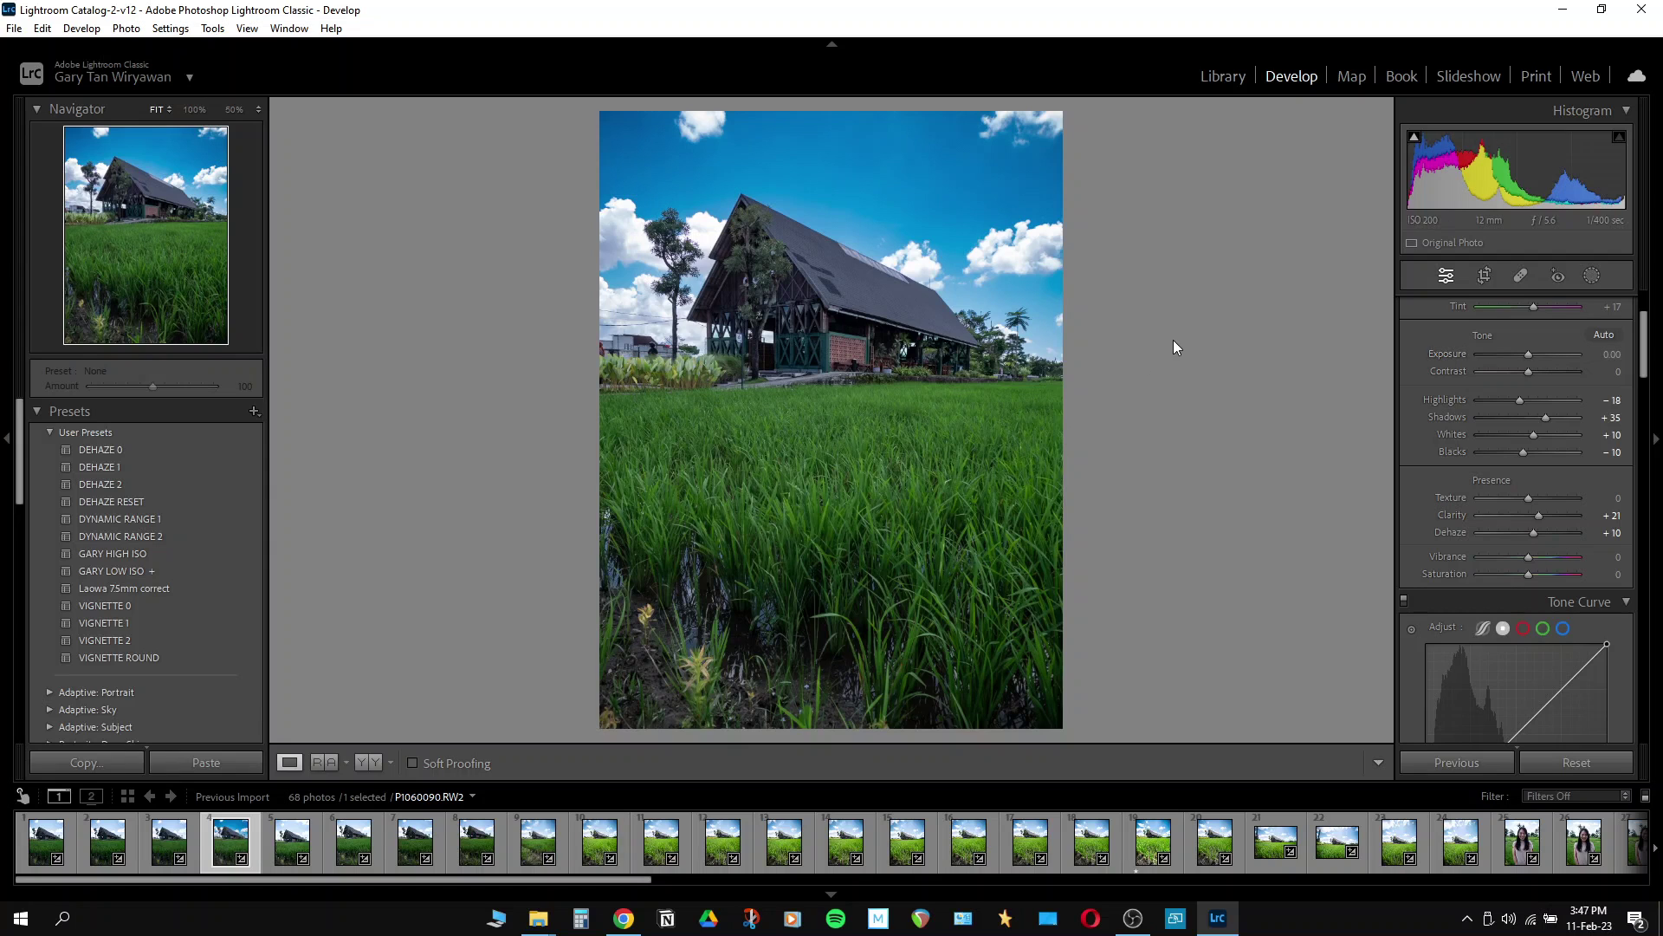
left_click_drag(1532, 353, 1537, 359)
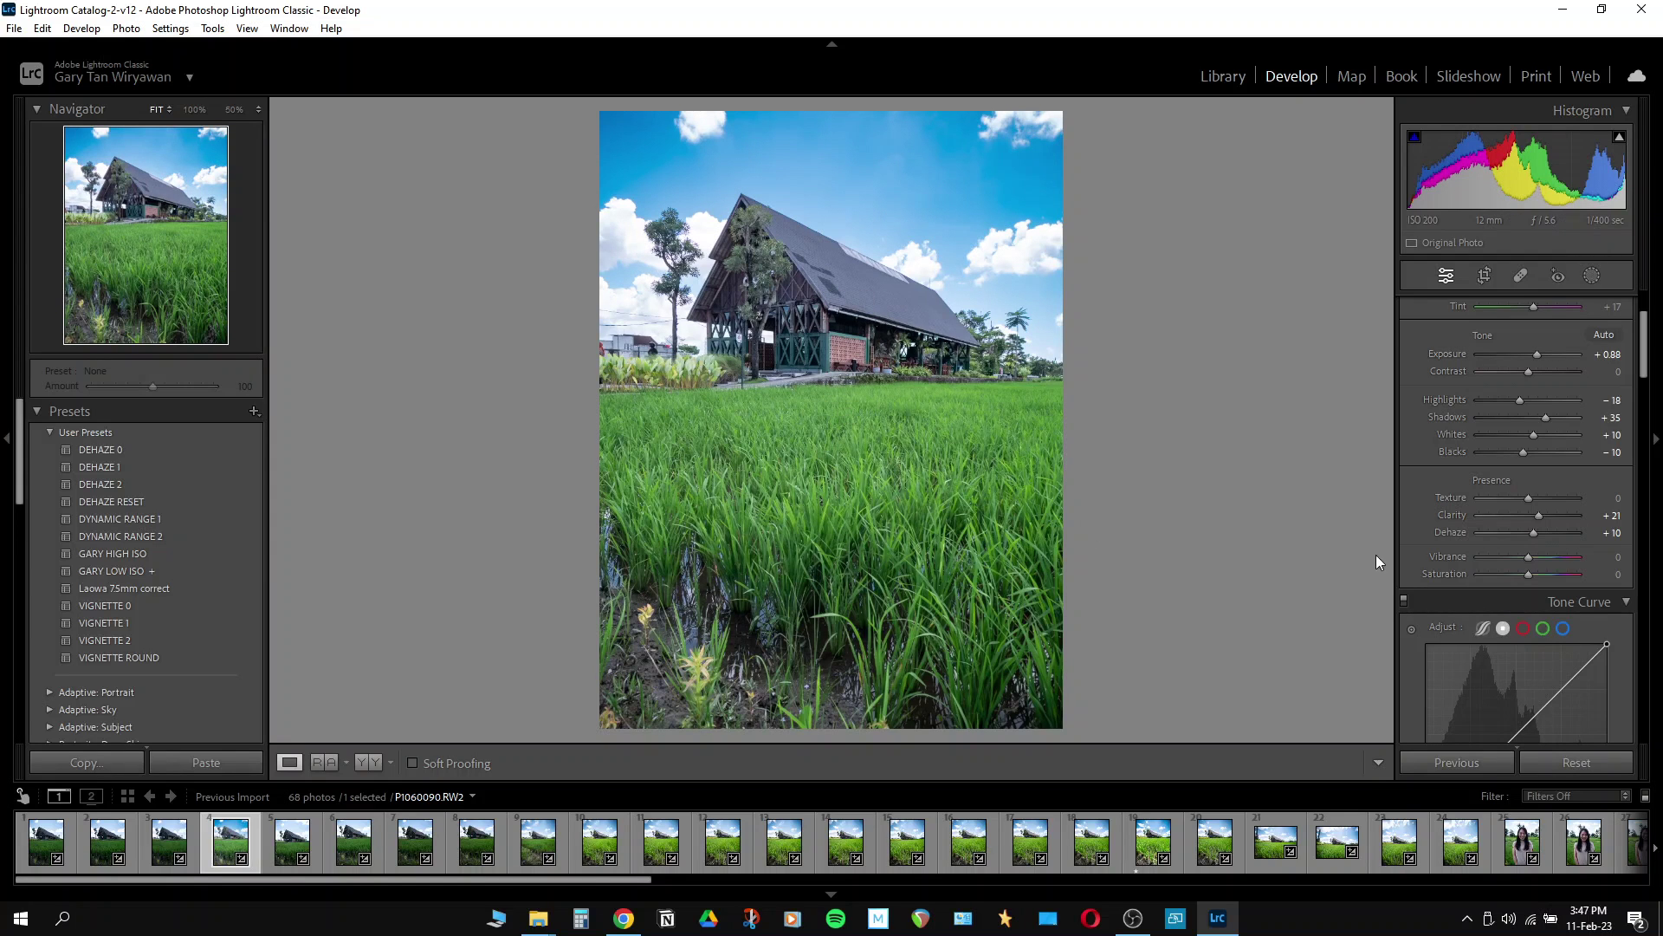
left_click_drag(1535, 534, 1540, 533)
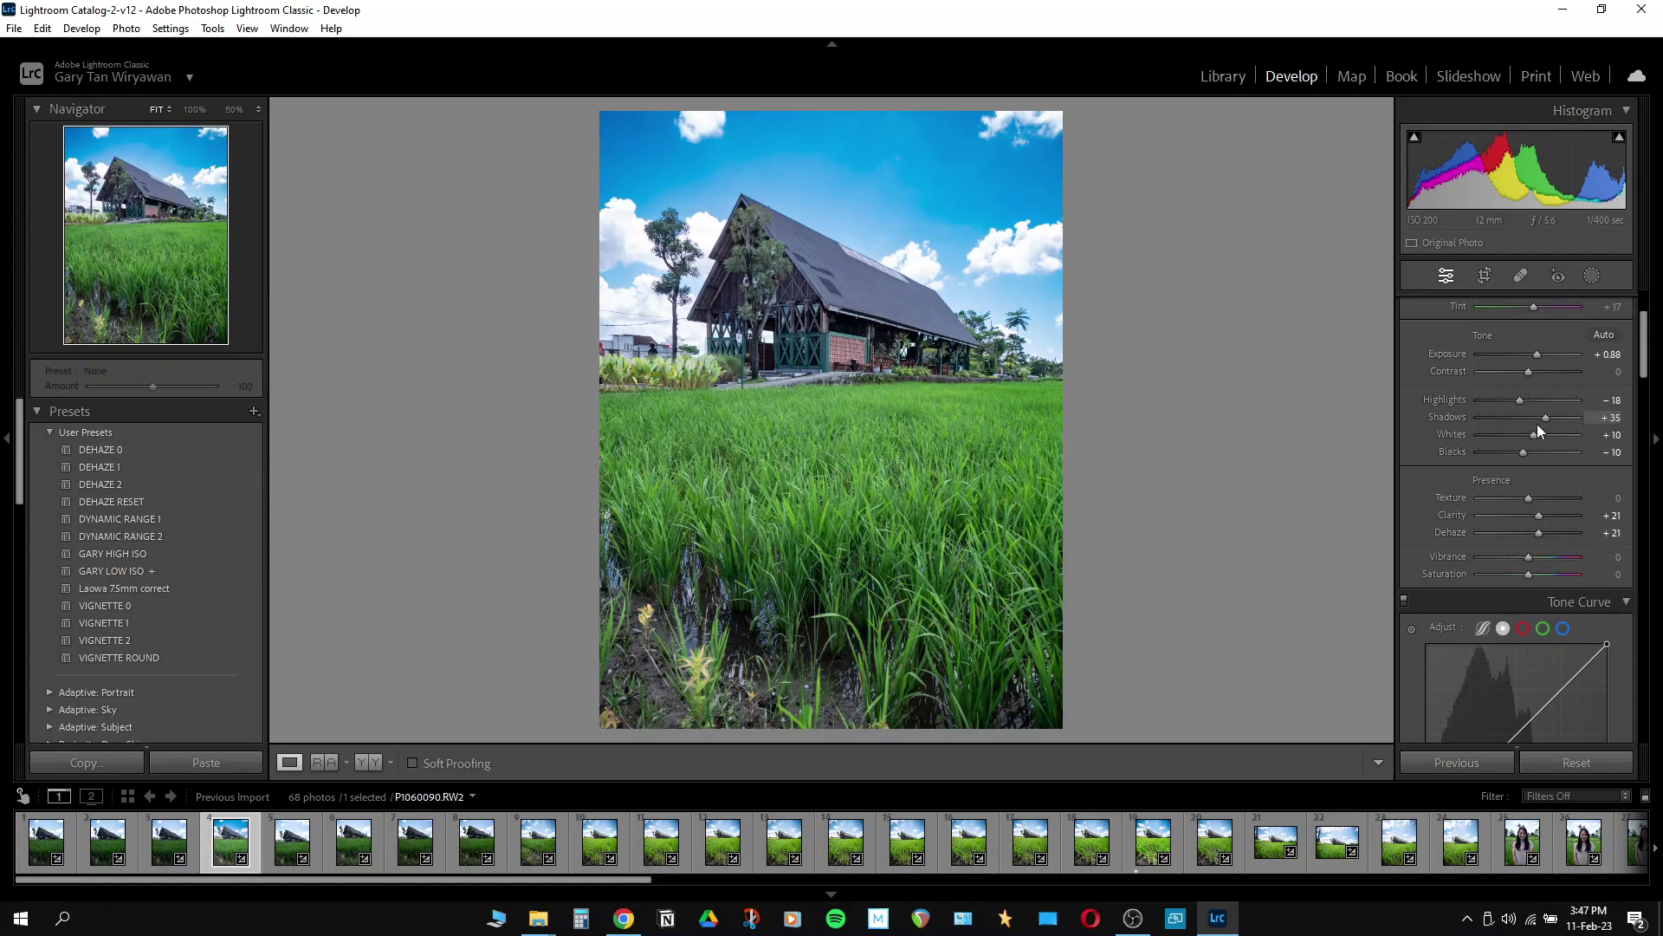
left_click_drag(1547, 419, 1542, 419)
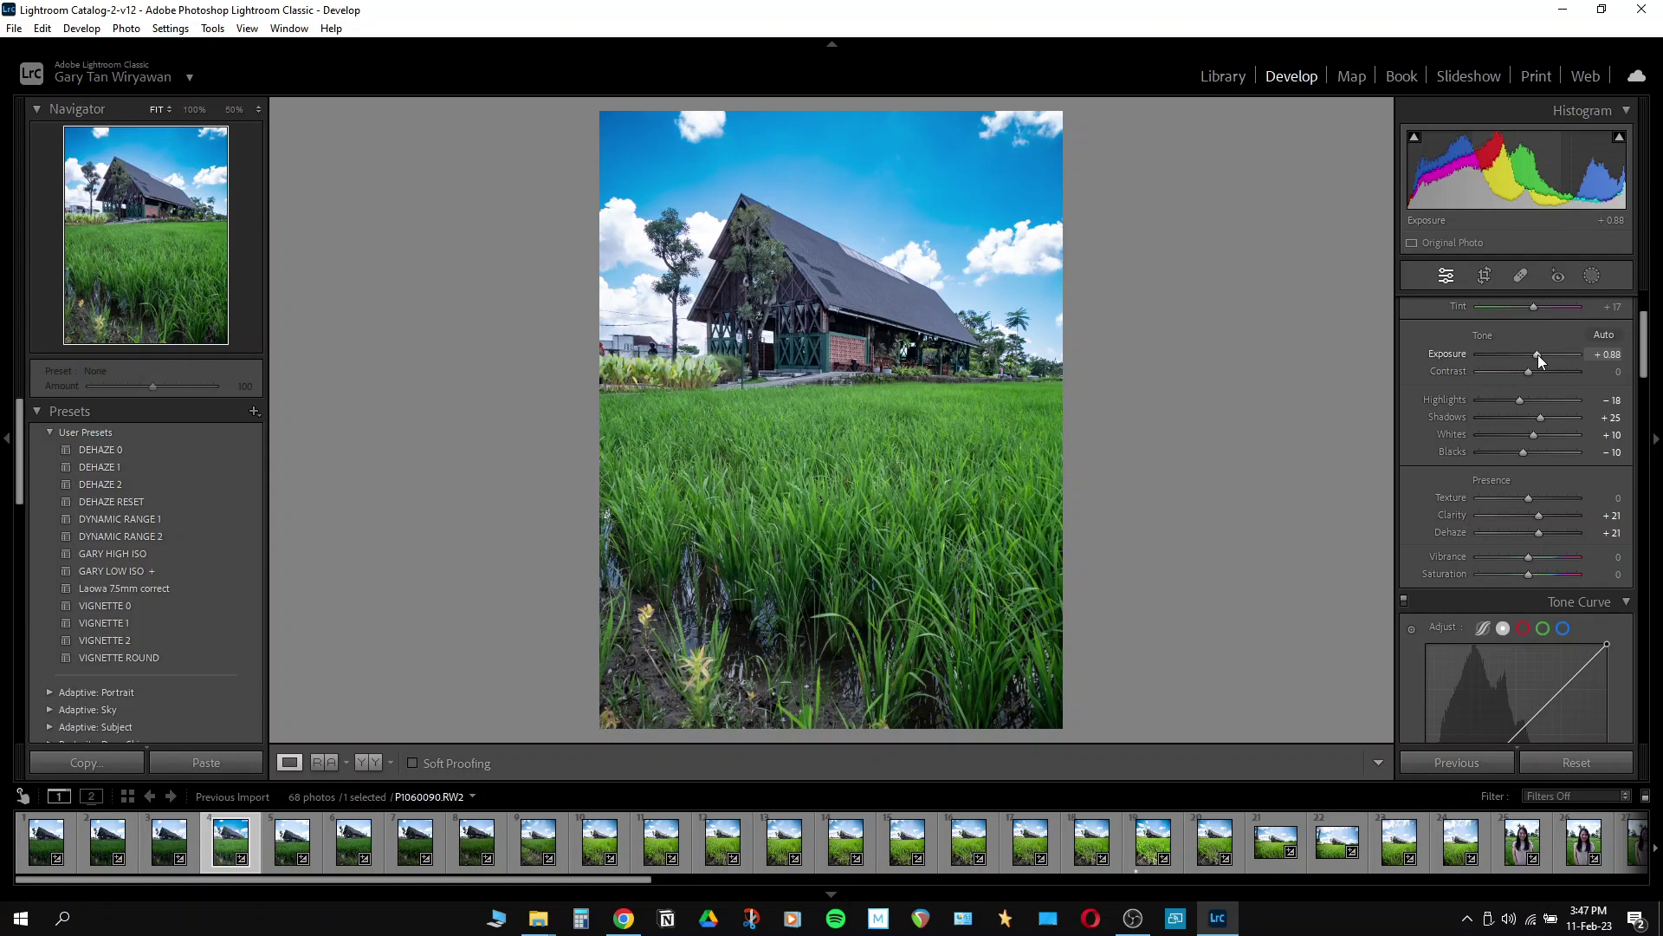
left_click_drag(1537, 355, 1540, 355)
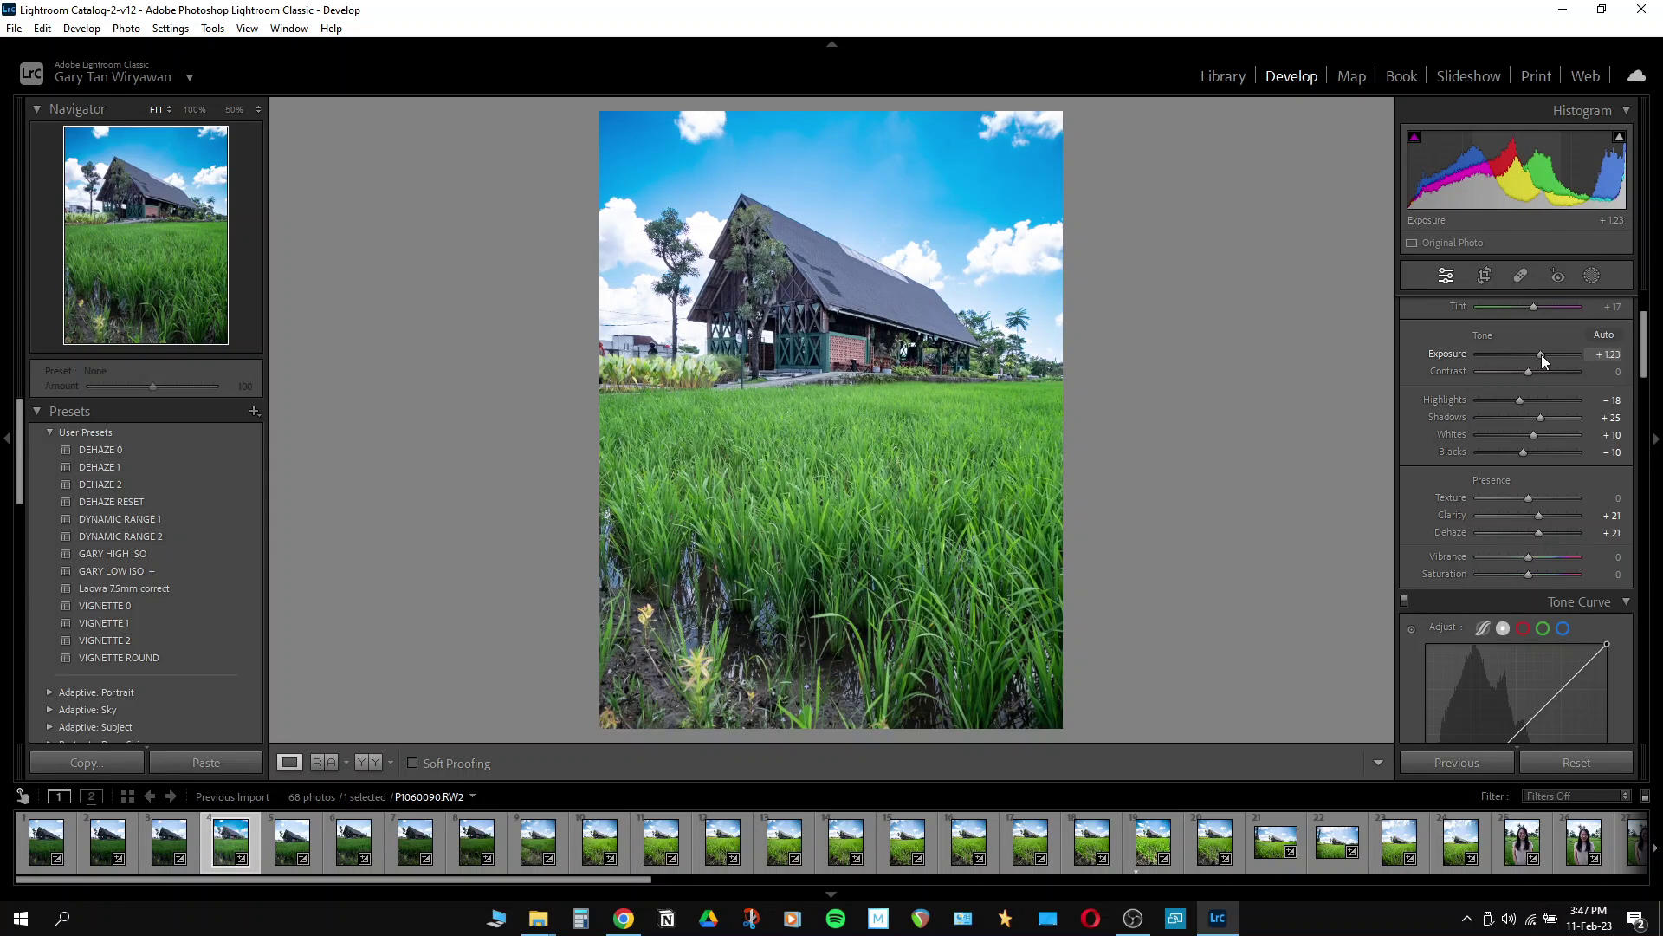
Refine the existing sky mask with Exposure −0.80, Dehaze 27 and Highlights −15.
left_click(1588, 275)
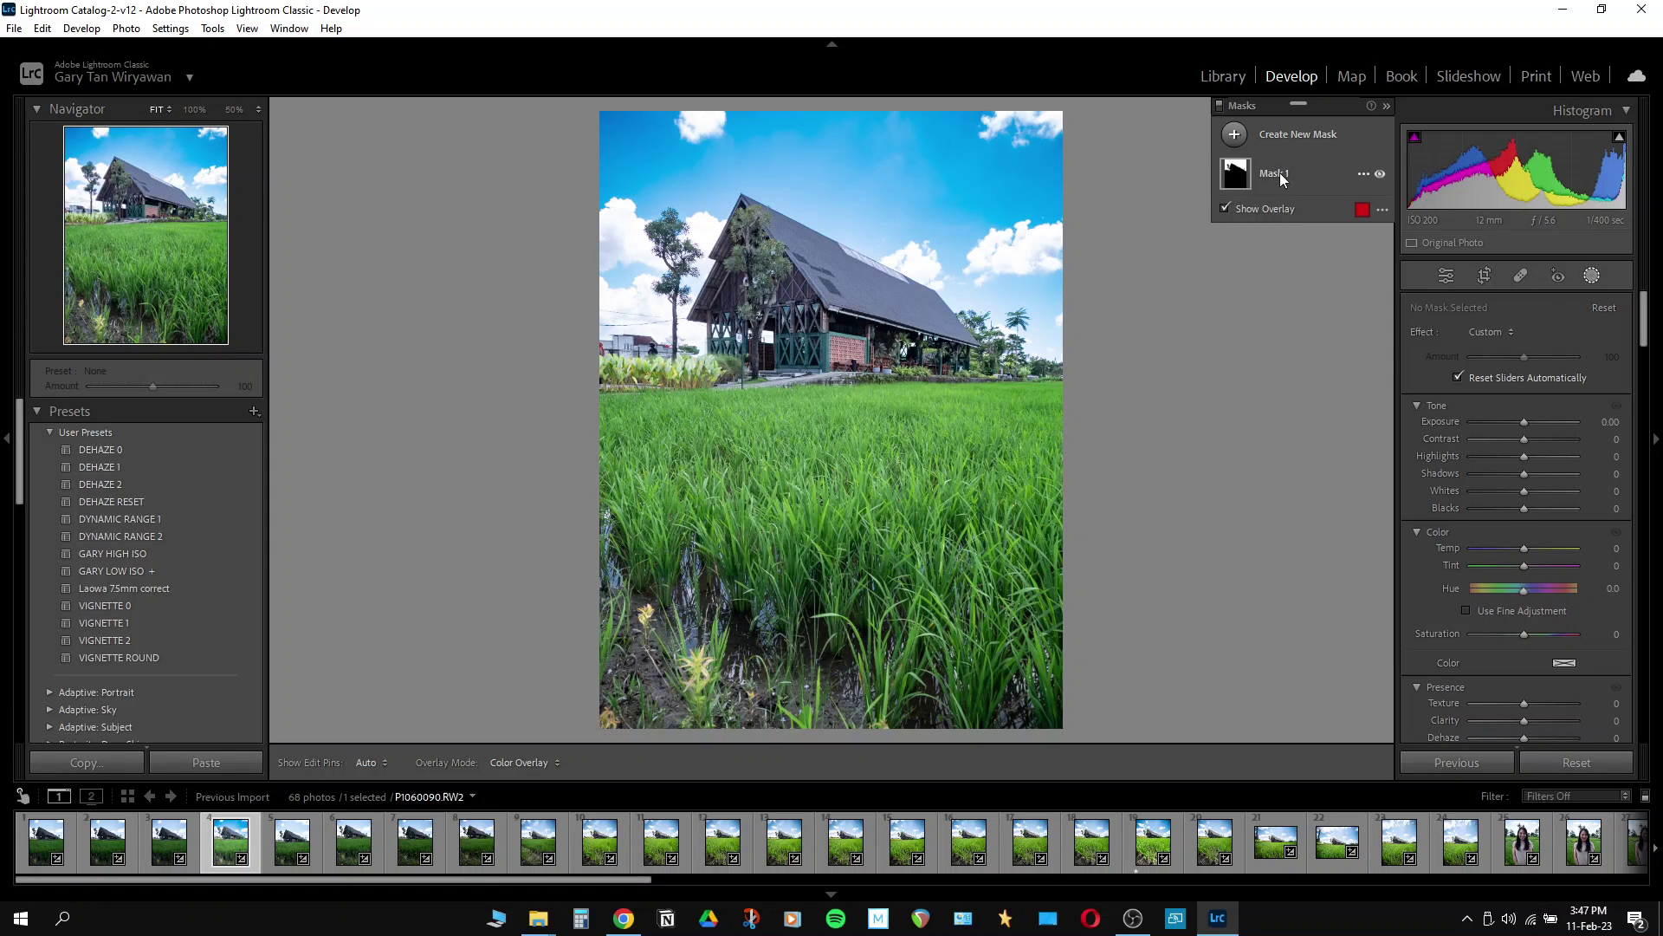
left_click(1241, 168)
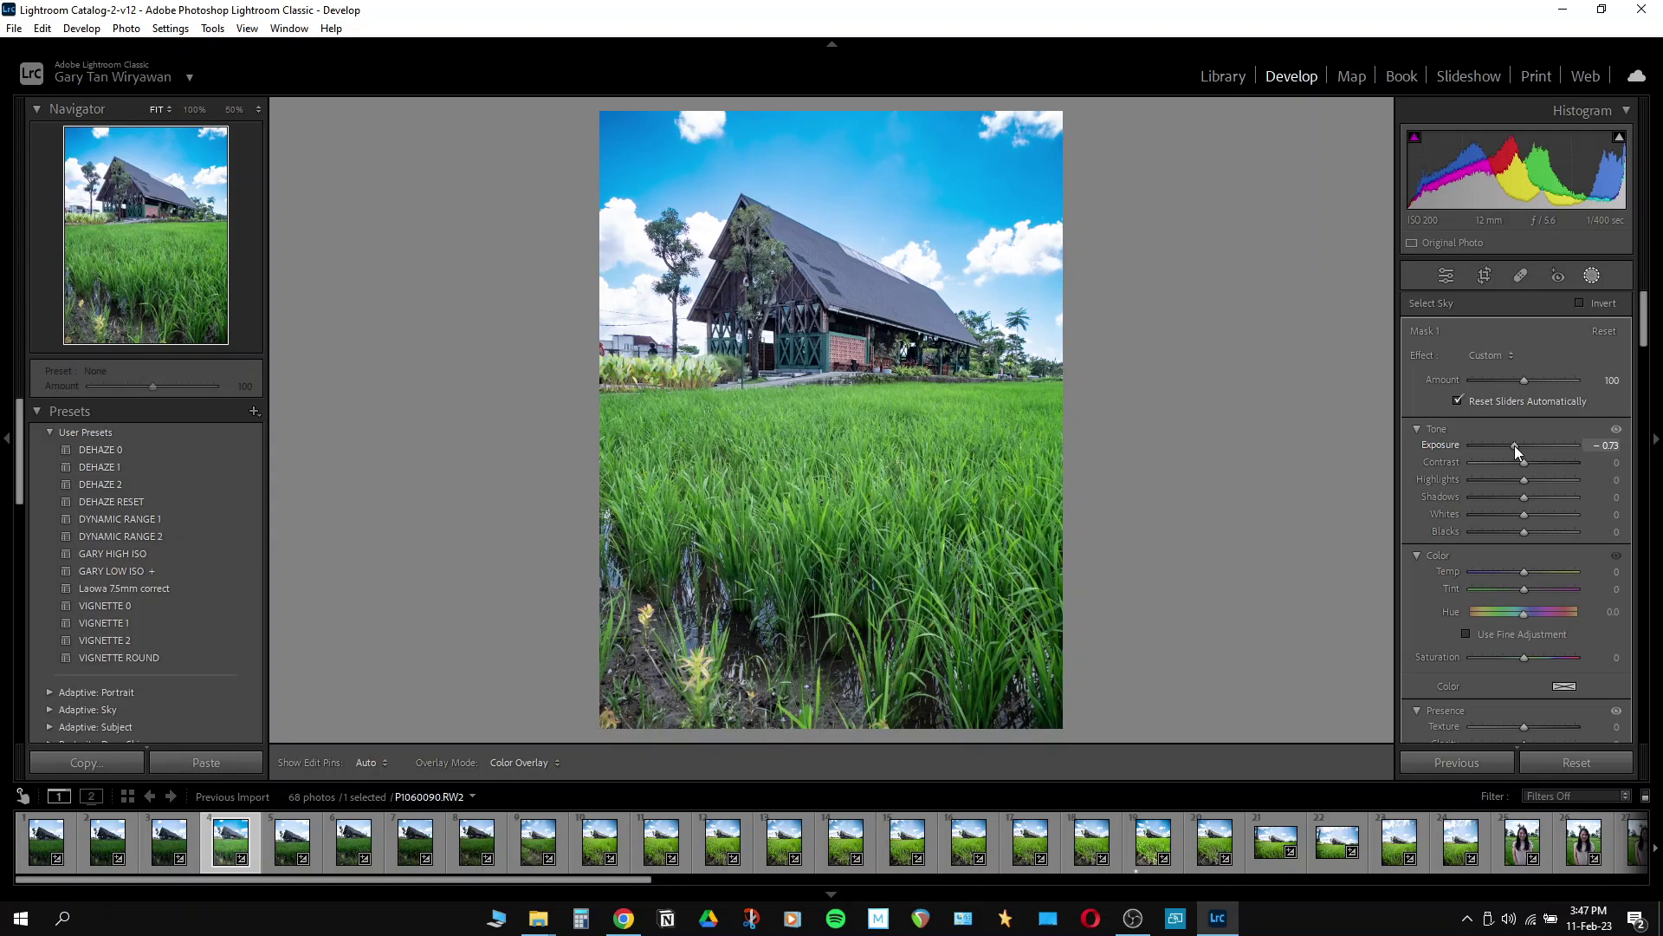
left_click_drag(1514, 445, 1514, 445)
scroll(1566, 478, "down", 3)
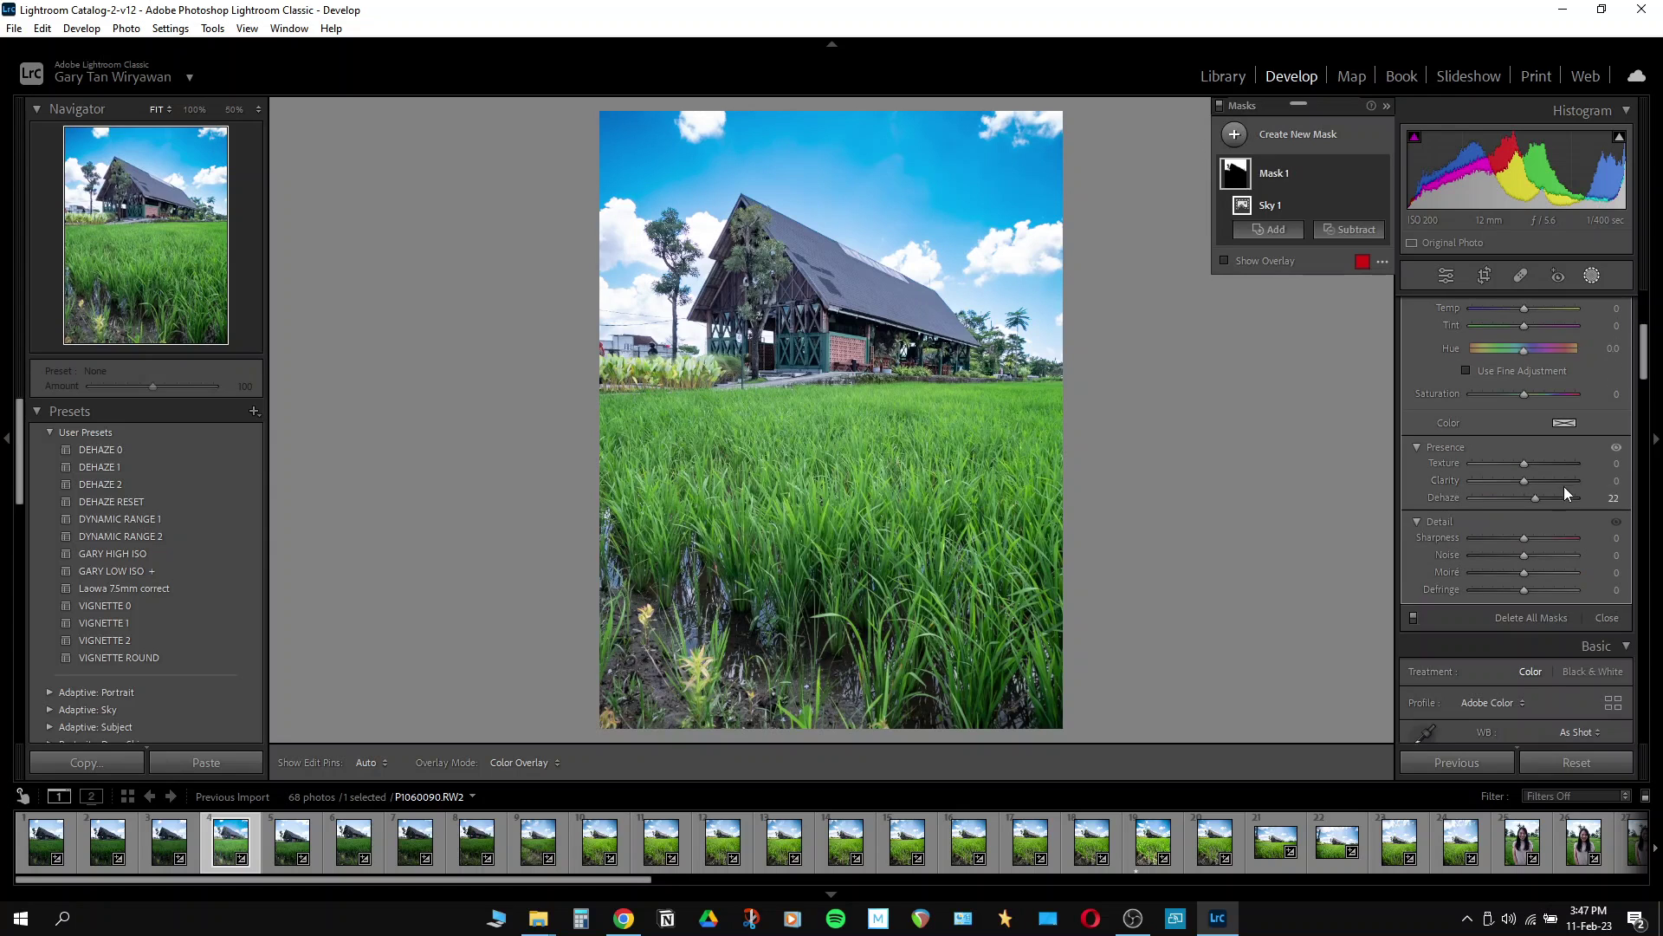
mouse_move(1537, 497)
left_mouse_down()
mouse_move(1599, 496)
mouse_move(1539, 496)
left_mouse_up()
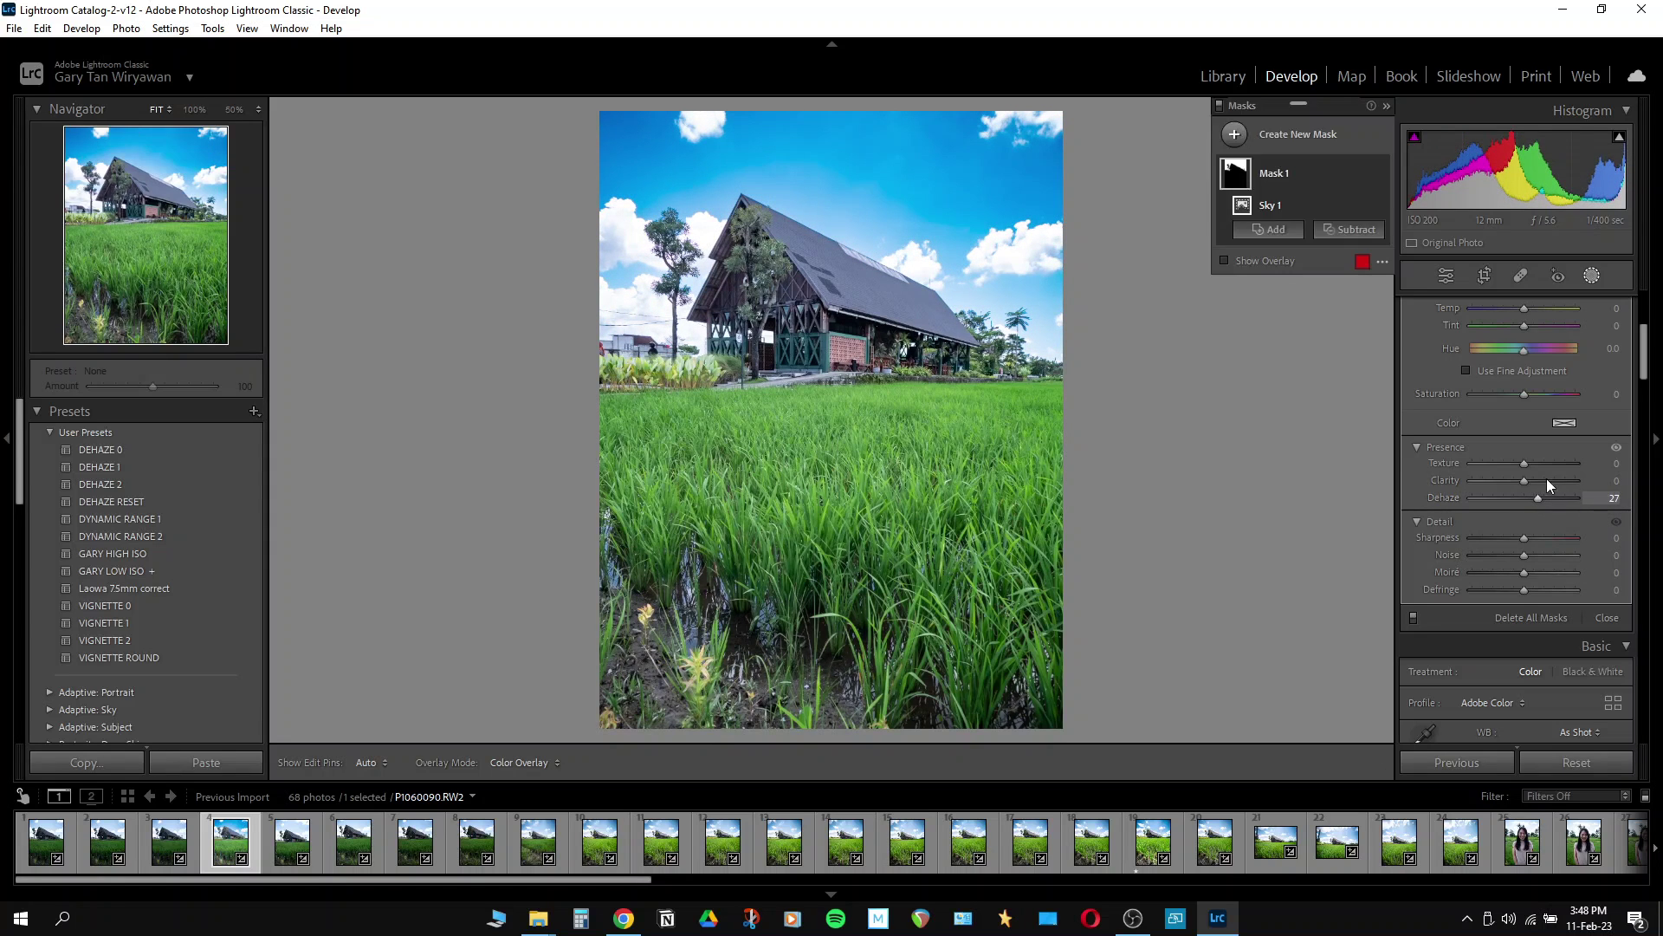
scroll(1561, 473, "up", 5)
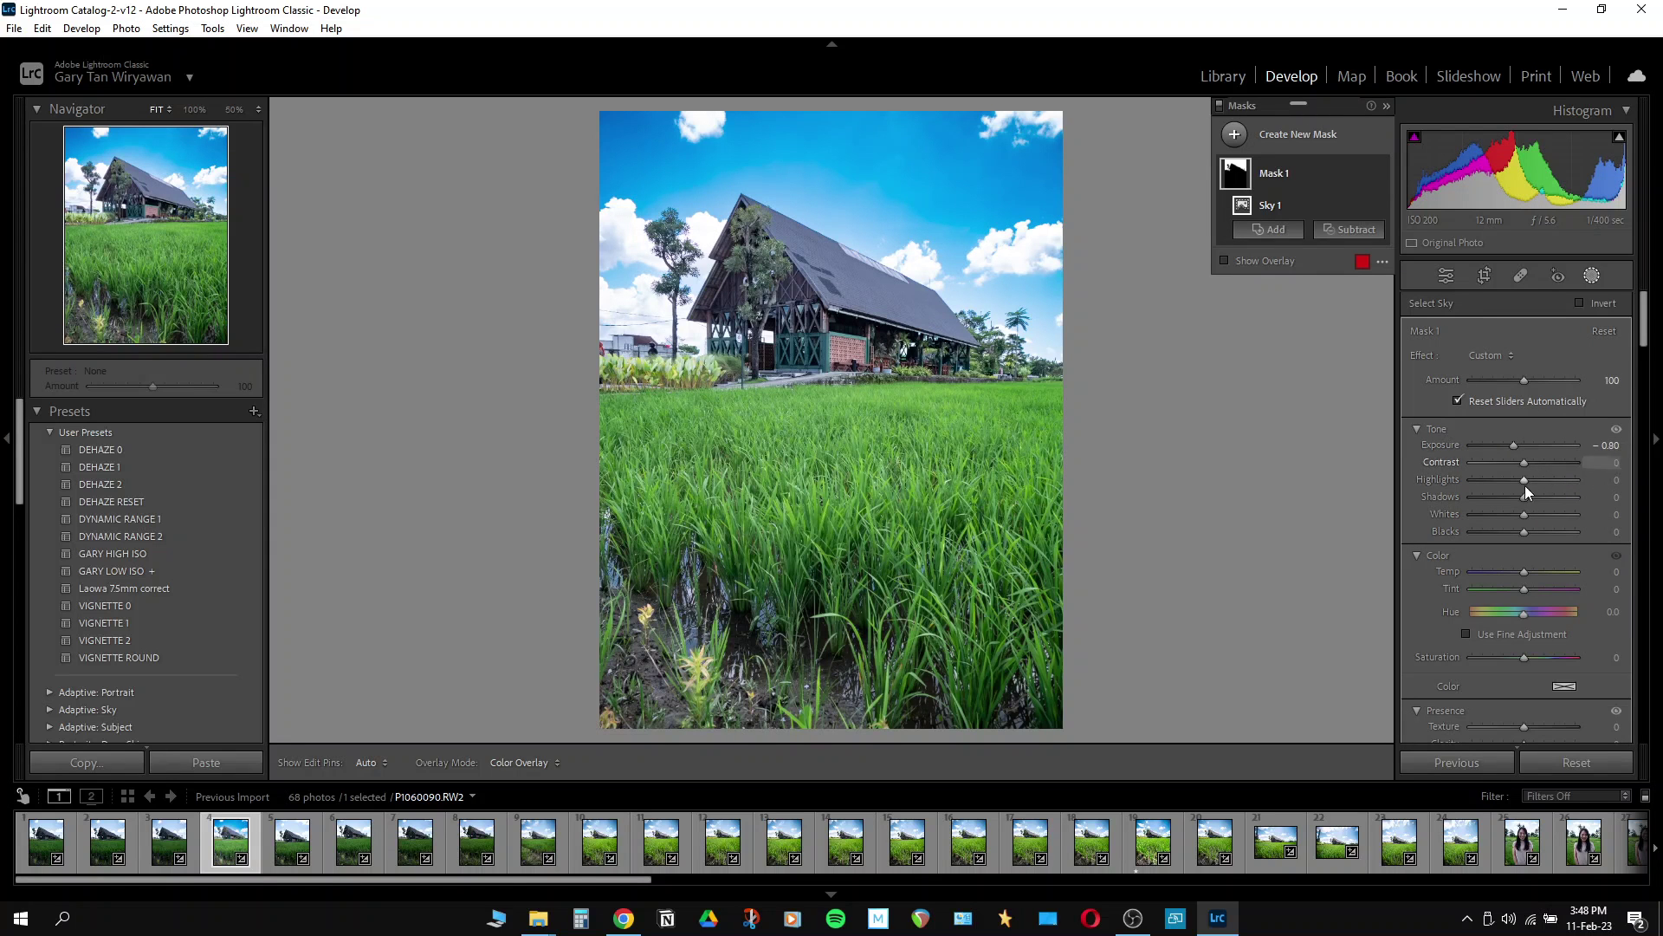
left_click_drag(1525, 482, 1516, 481)
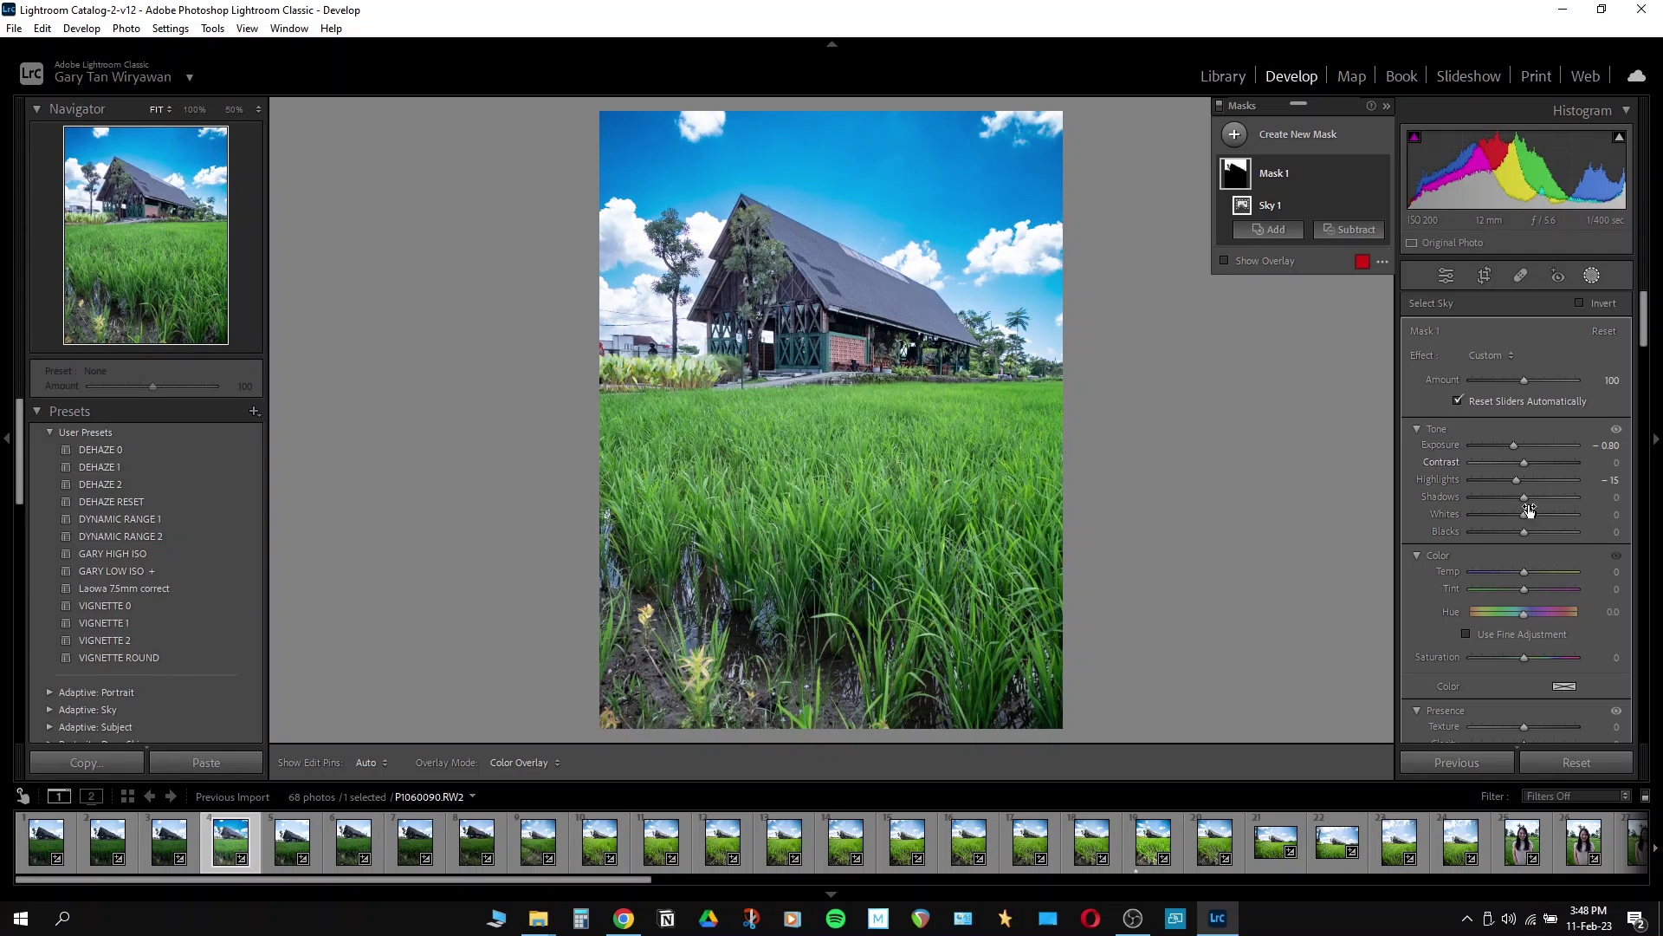
Set the photo's post-crop vignetting Amount to −23.
left_click(1447, 277)
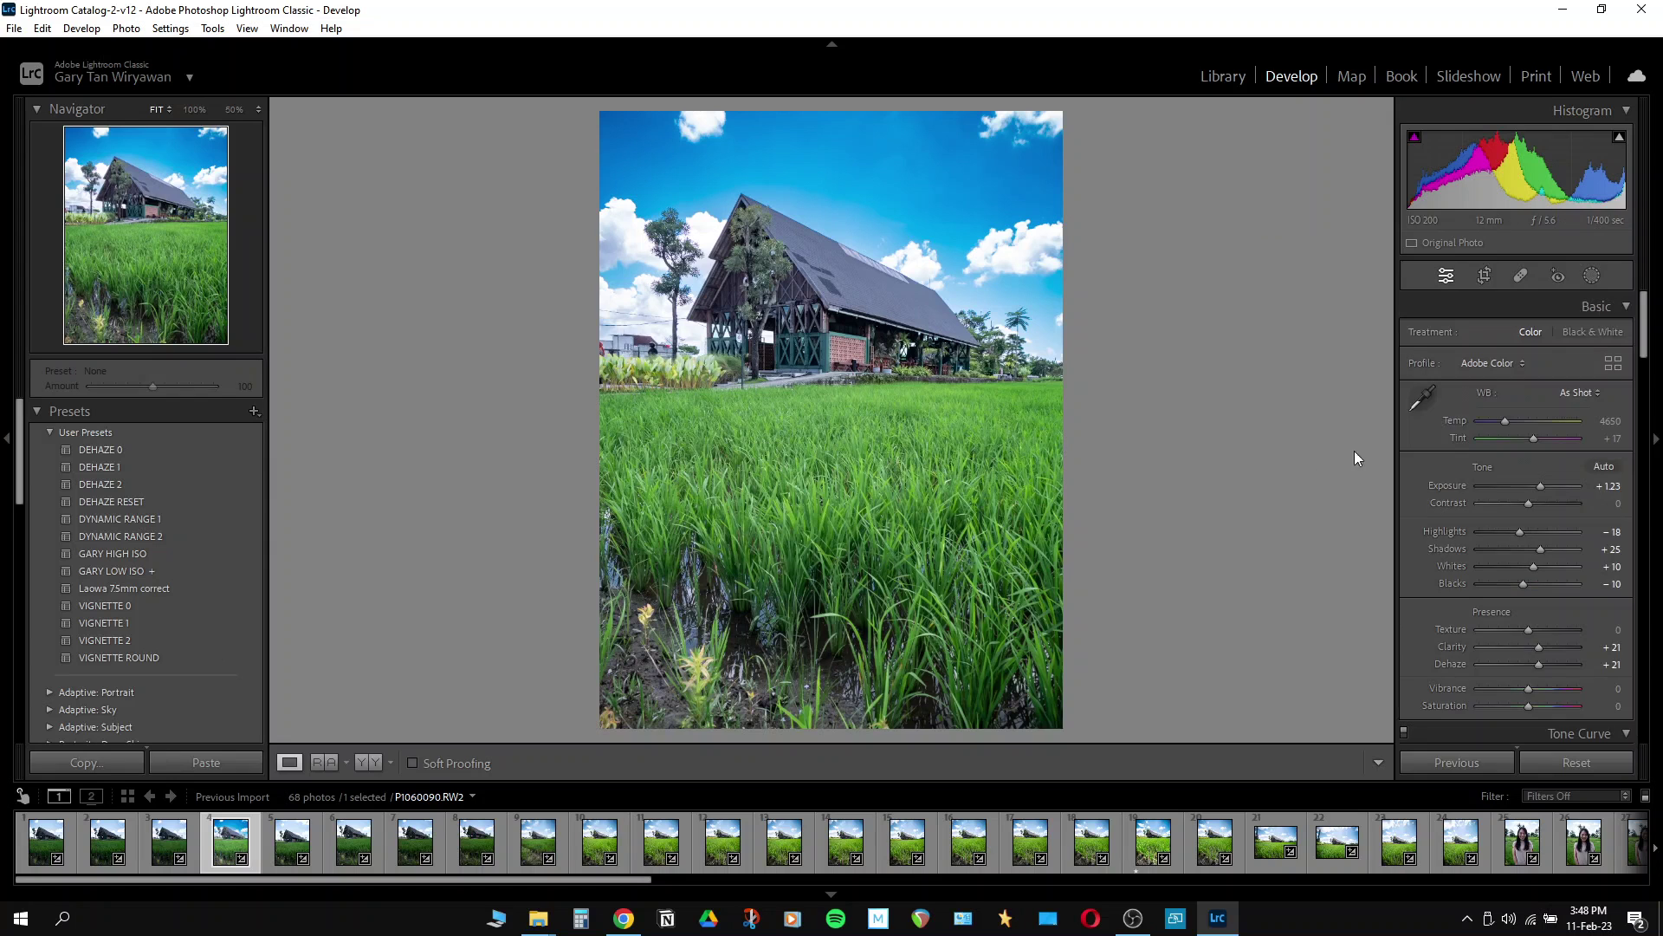
scroll(1430, 456, "down", 15)
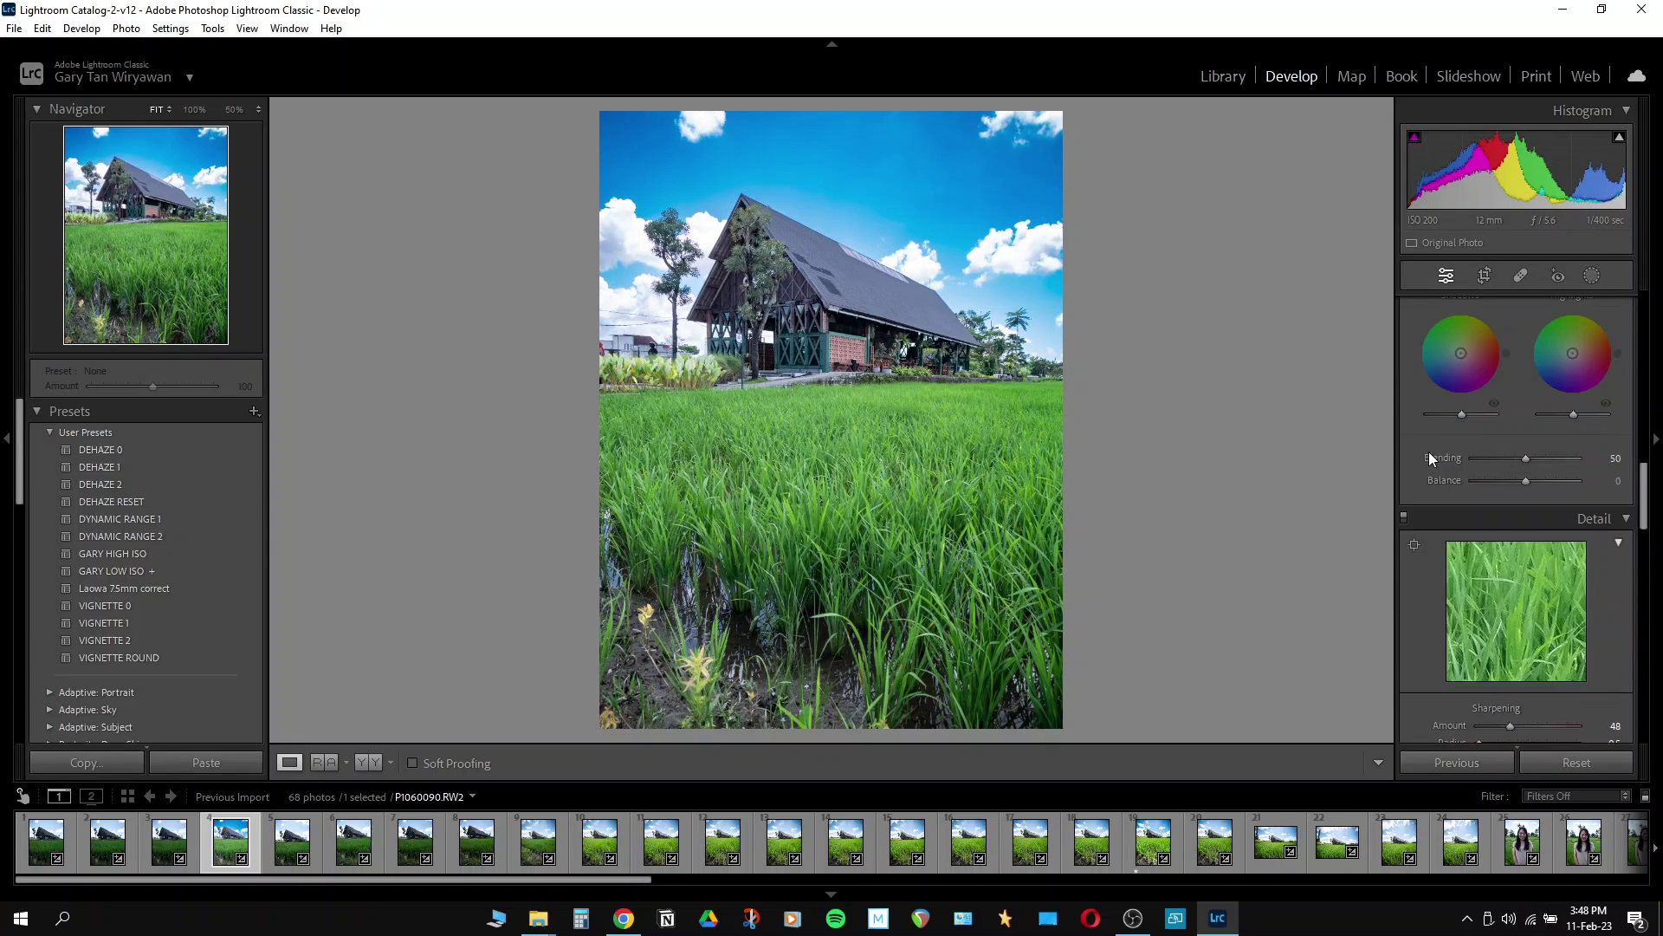
scroll(1429, 459, "down", 5)
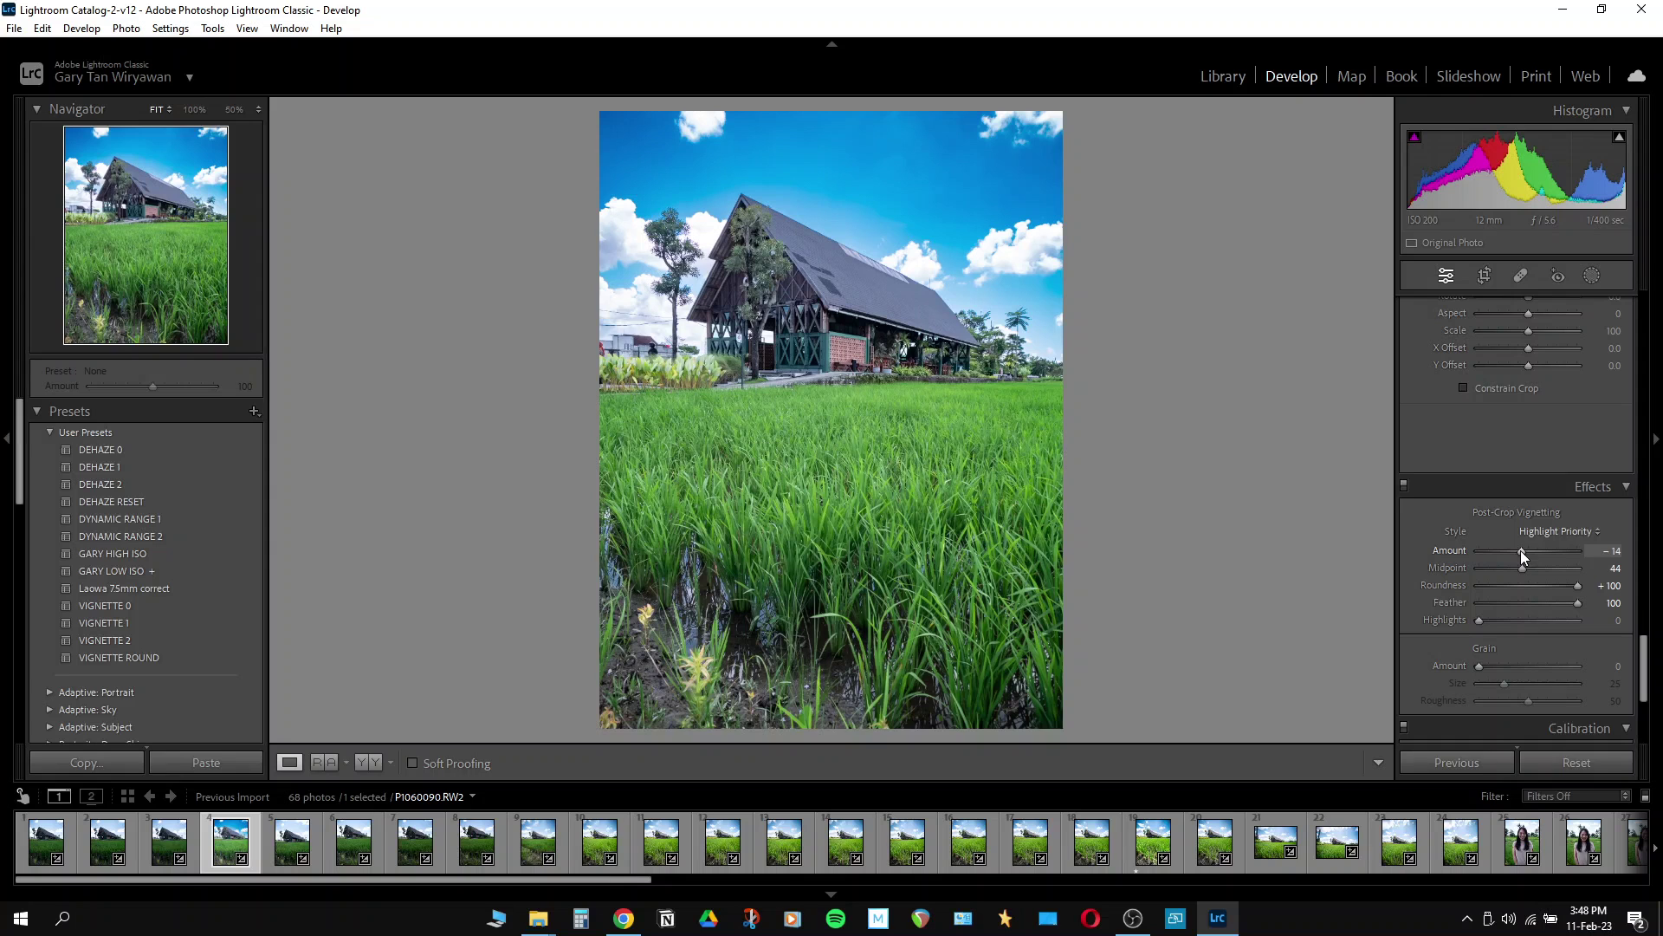
left_click_drag(1521, 550, 1520, 548)
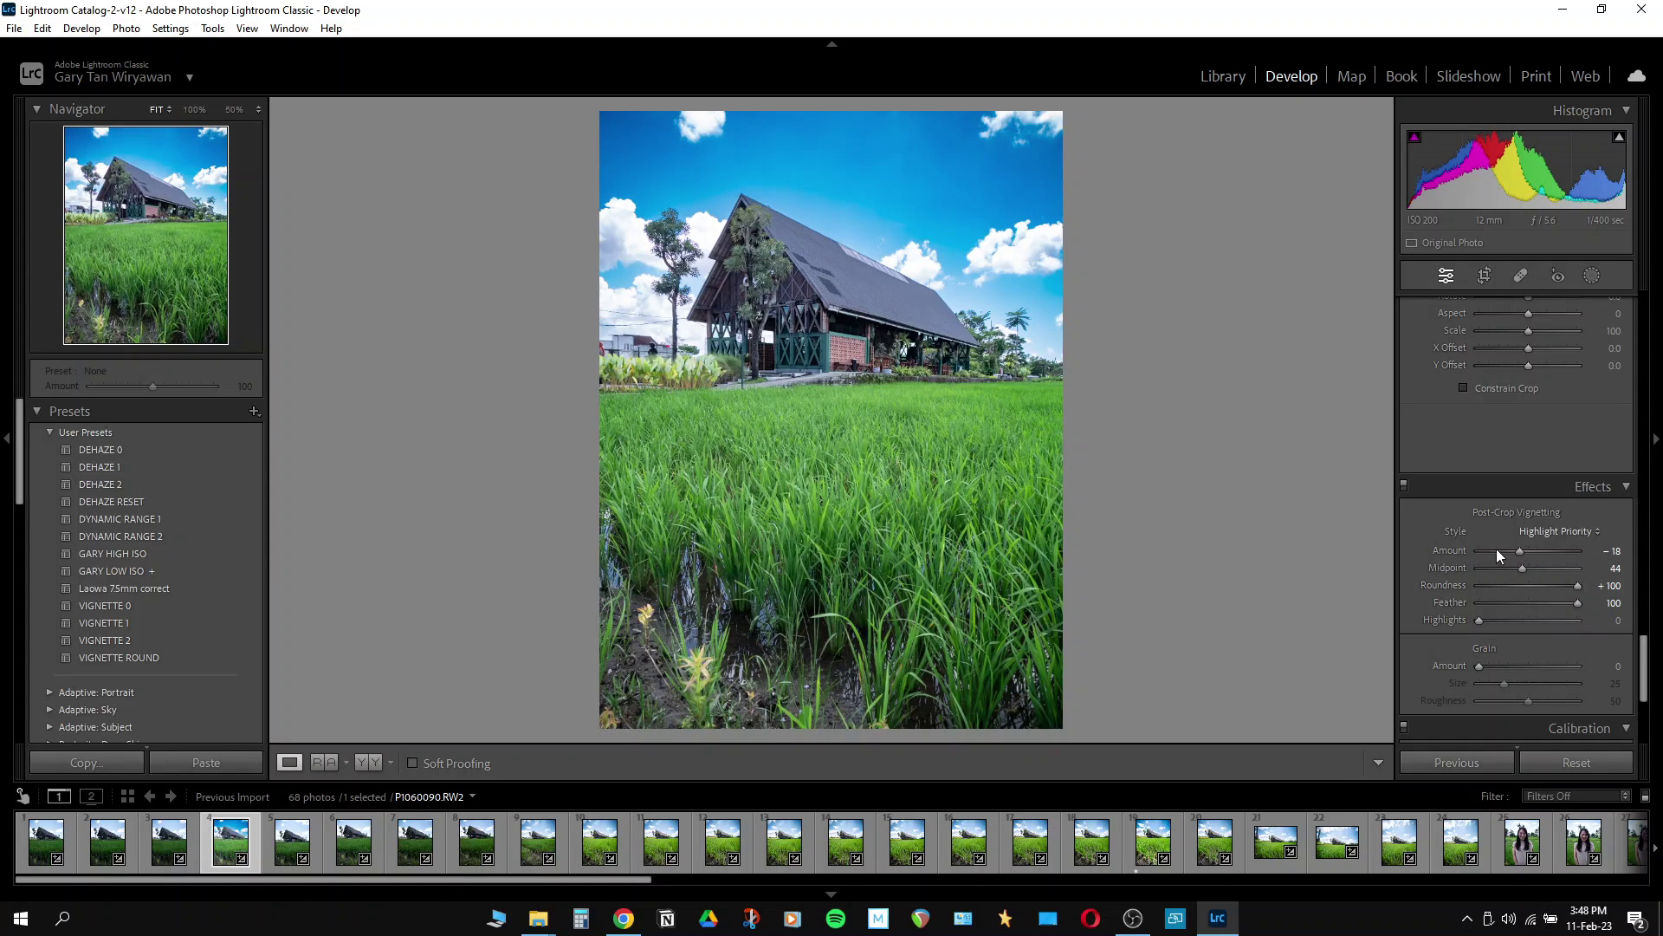
left_click_drag(1518, 552, 1518, 550)
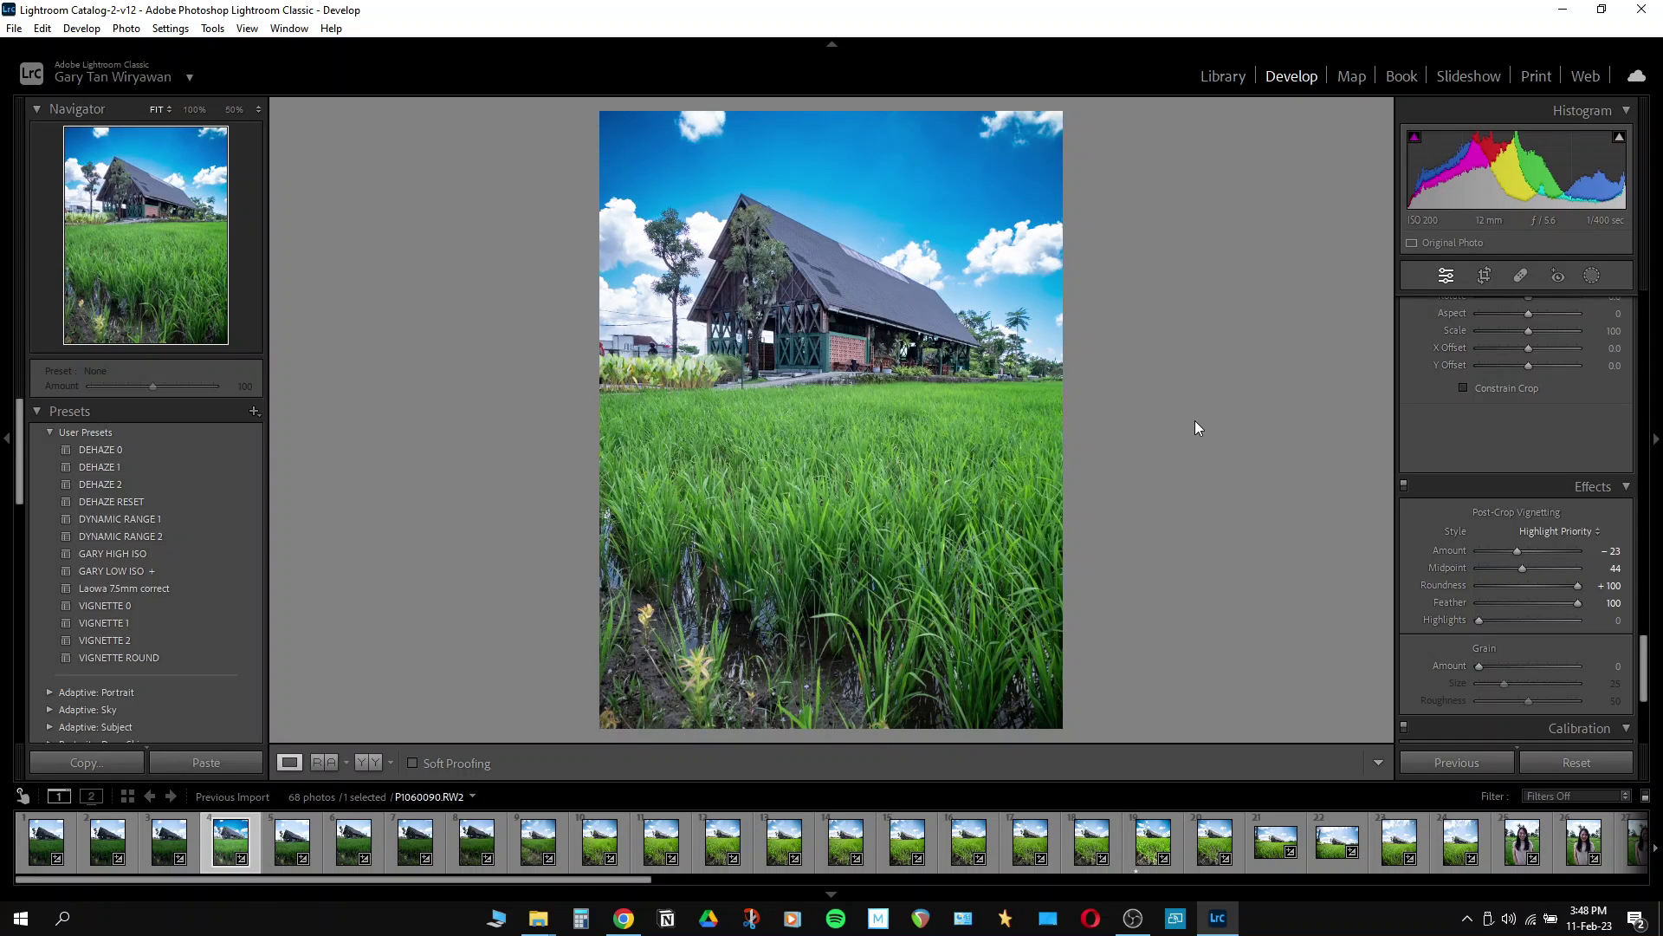
Export the finished rice-field photo using the NO WM 3840 user preset.
right_click(236, 848)
mouse_move(355, 757)
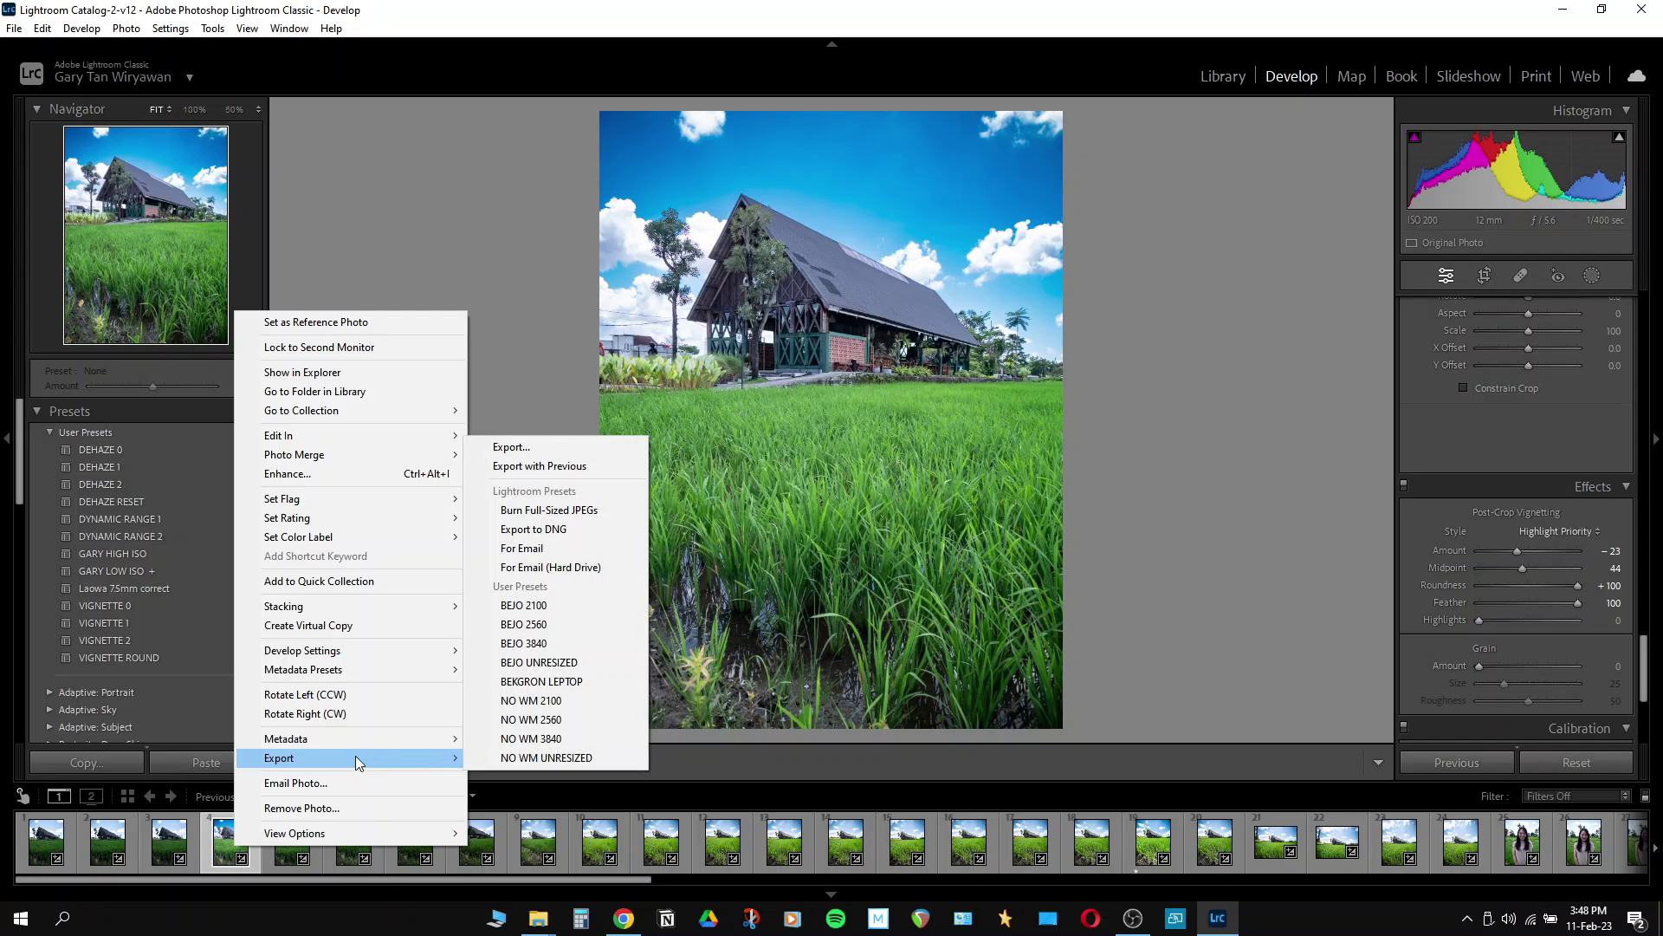
left_click(578, 741)
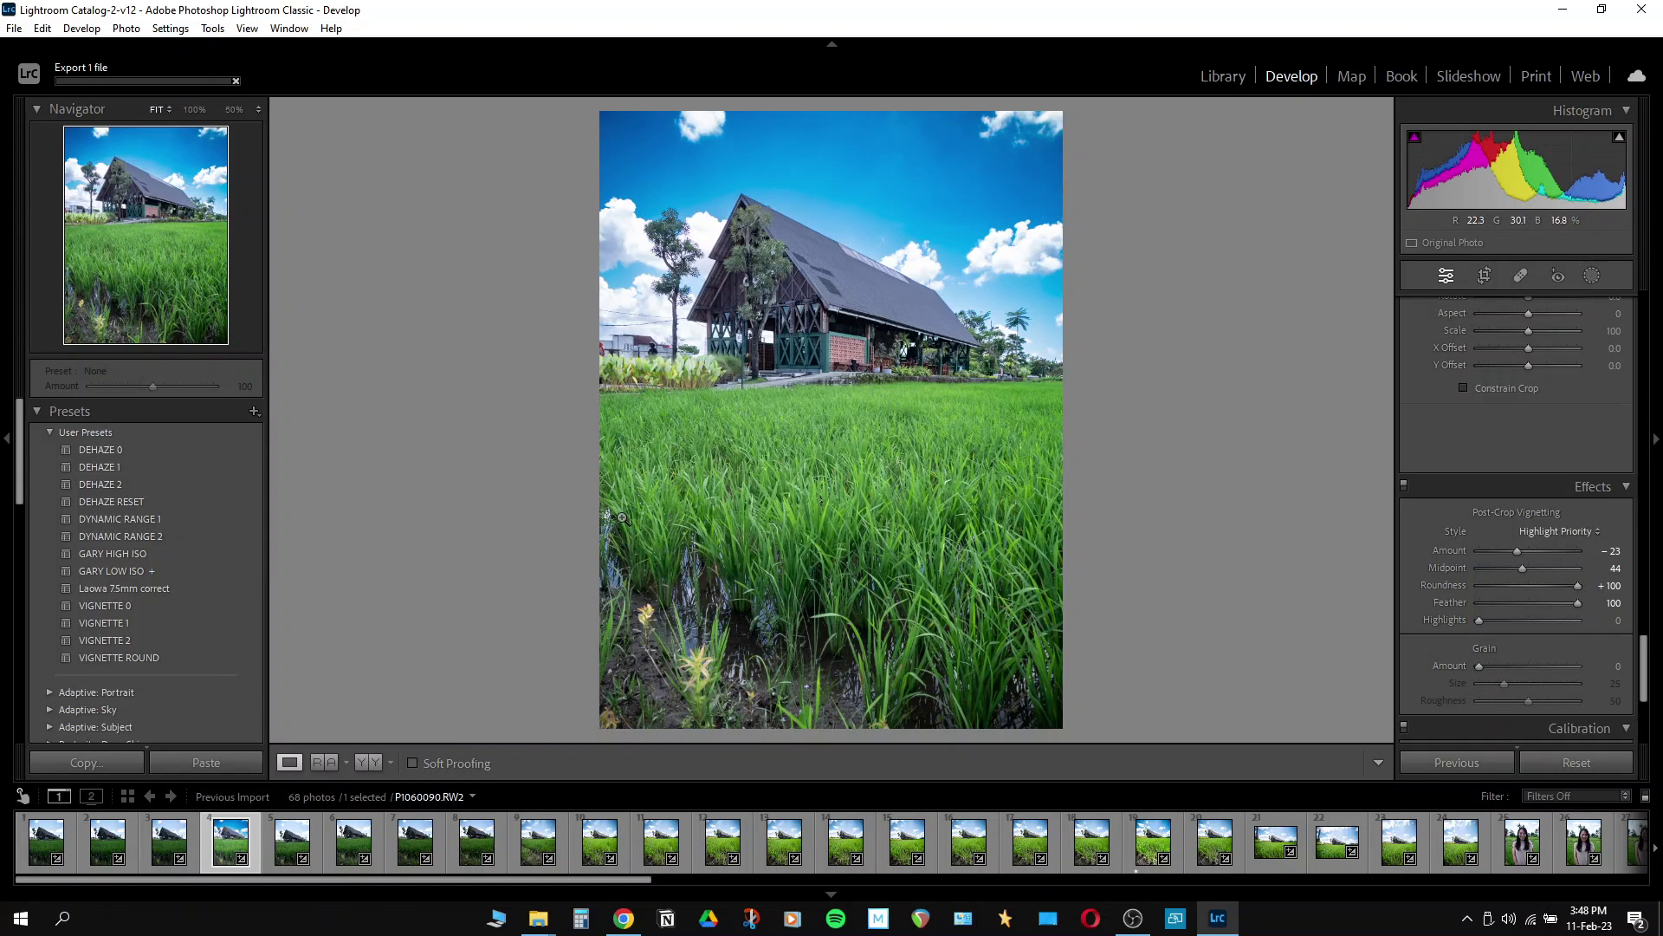
key("y")
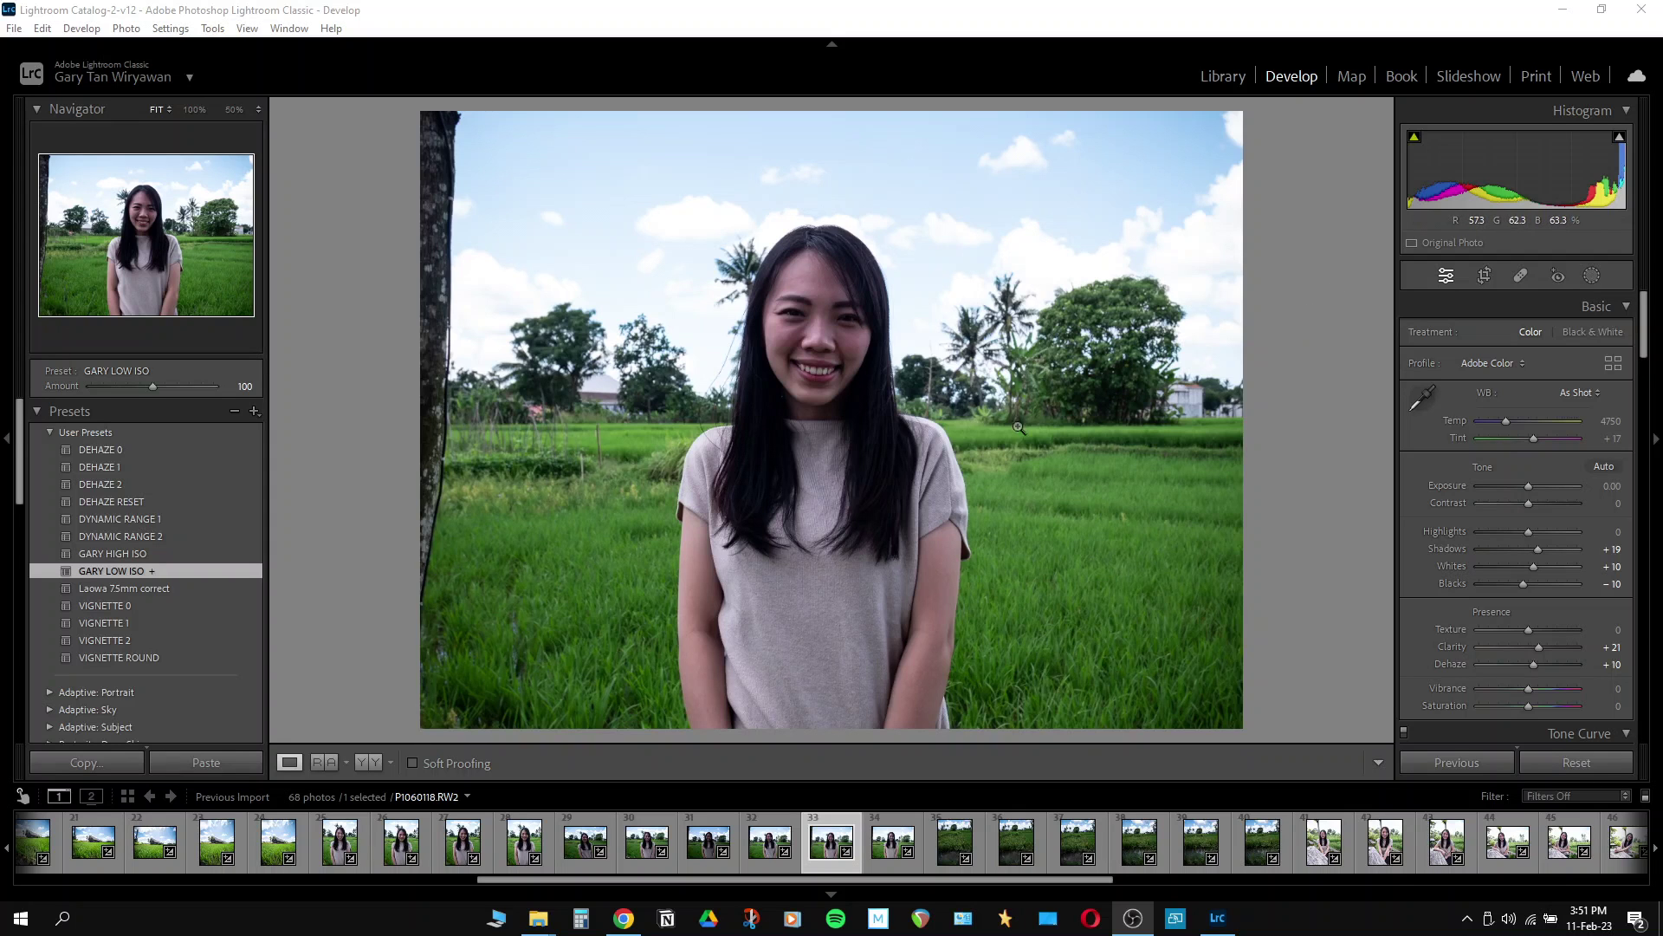
Examine the portrait's face, hair and top at 100% magnification and reset the photo's Tint to its default.
left_click(595, 370)
left_click_drag(595, 370, 906, 353)
key("minus")
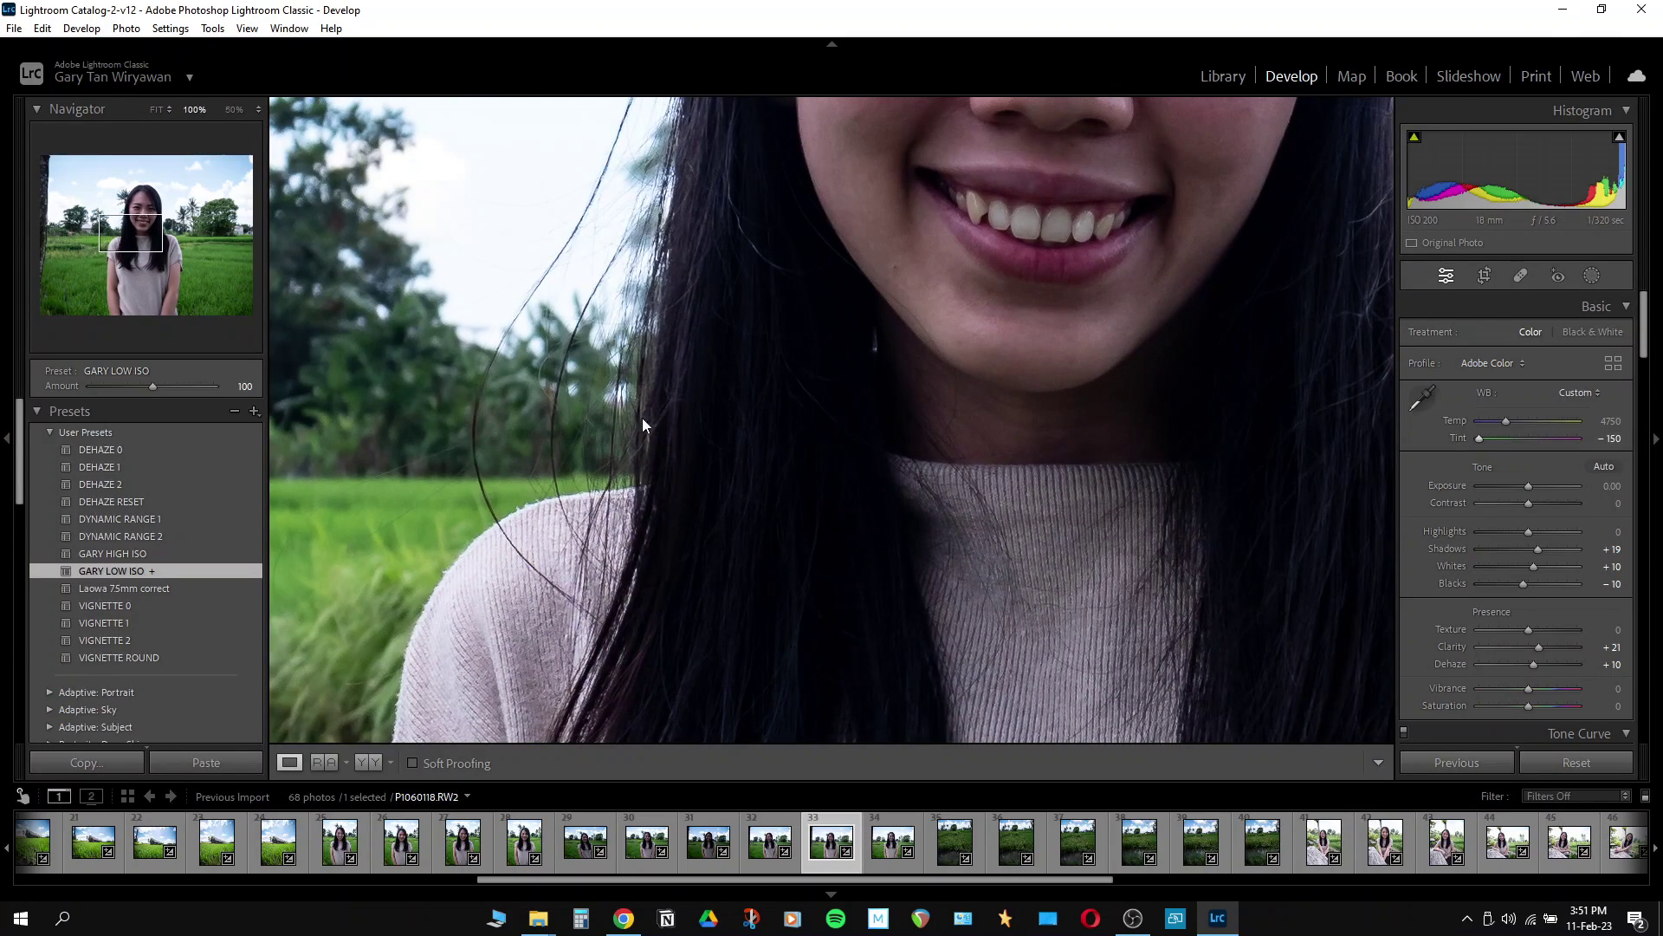
left_click(663, 347)
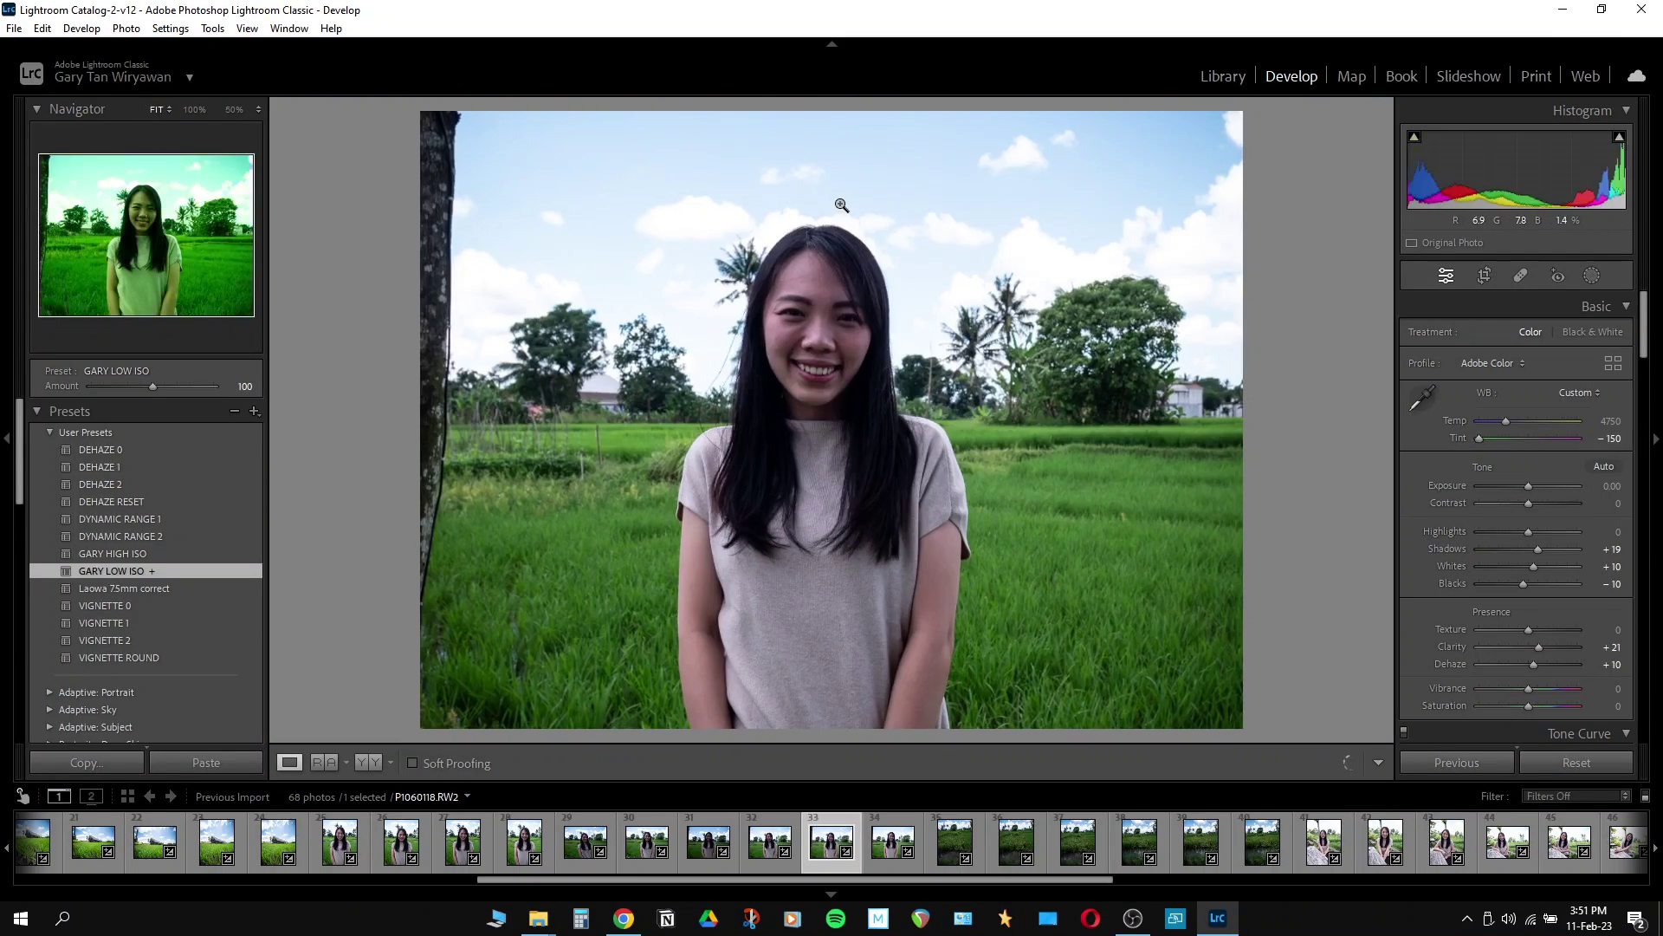
left_click(840, 313)
left_click_drag(847, 304, 866, 455)
left_click(915, 511)
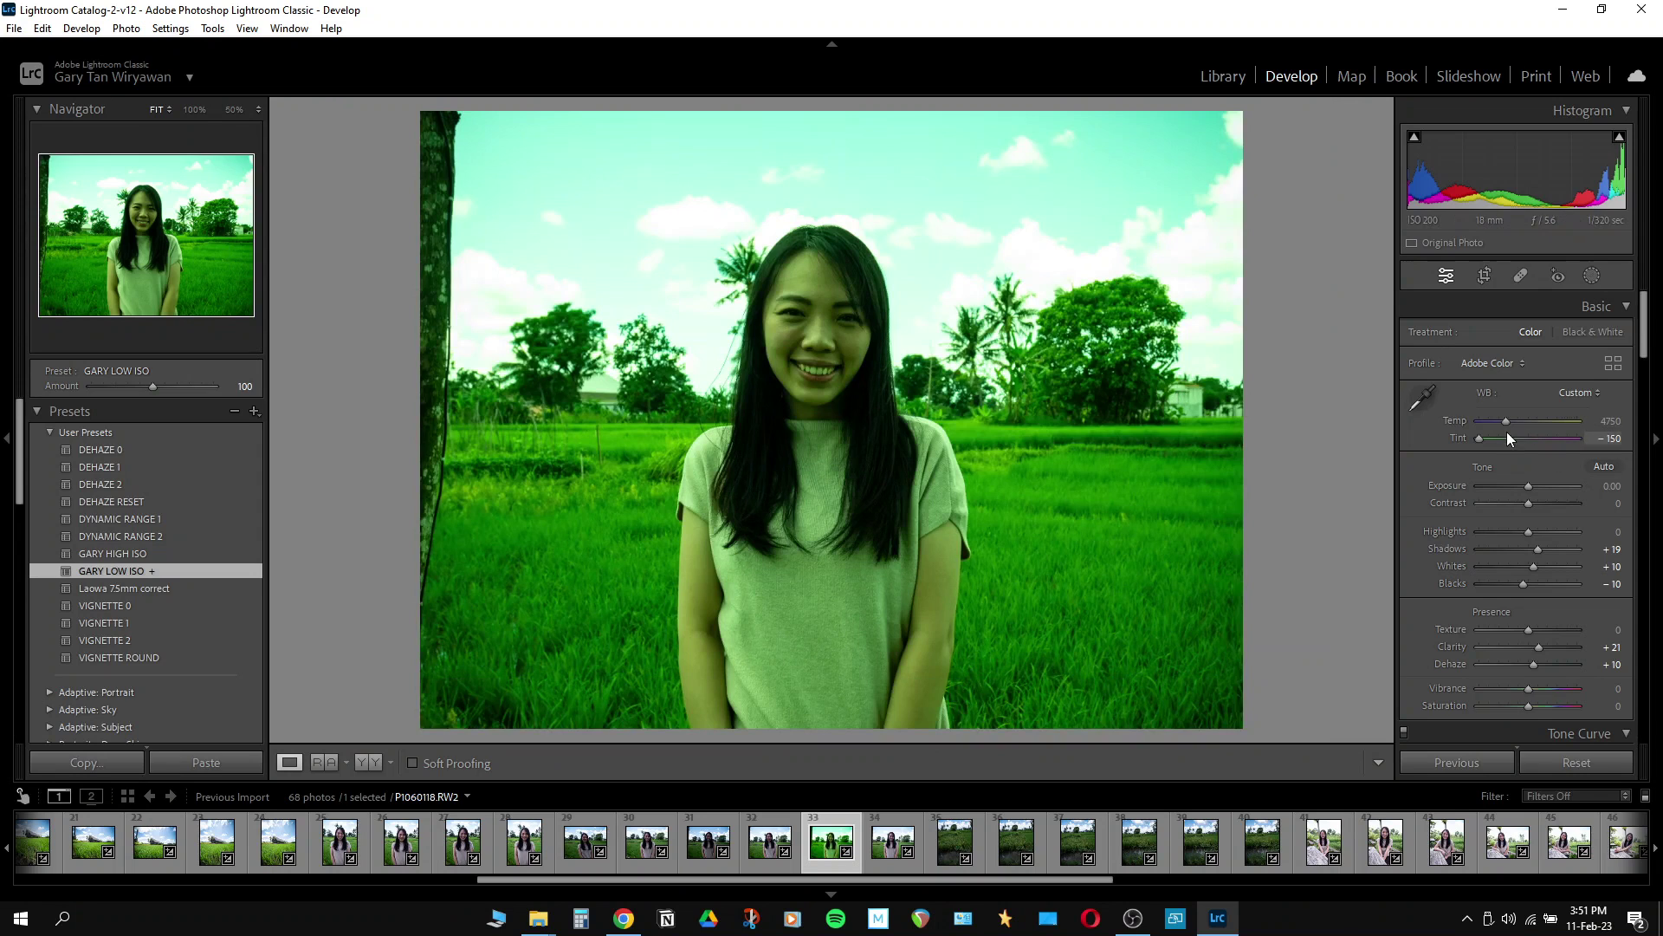
double_click(1476, 440)
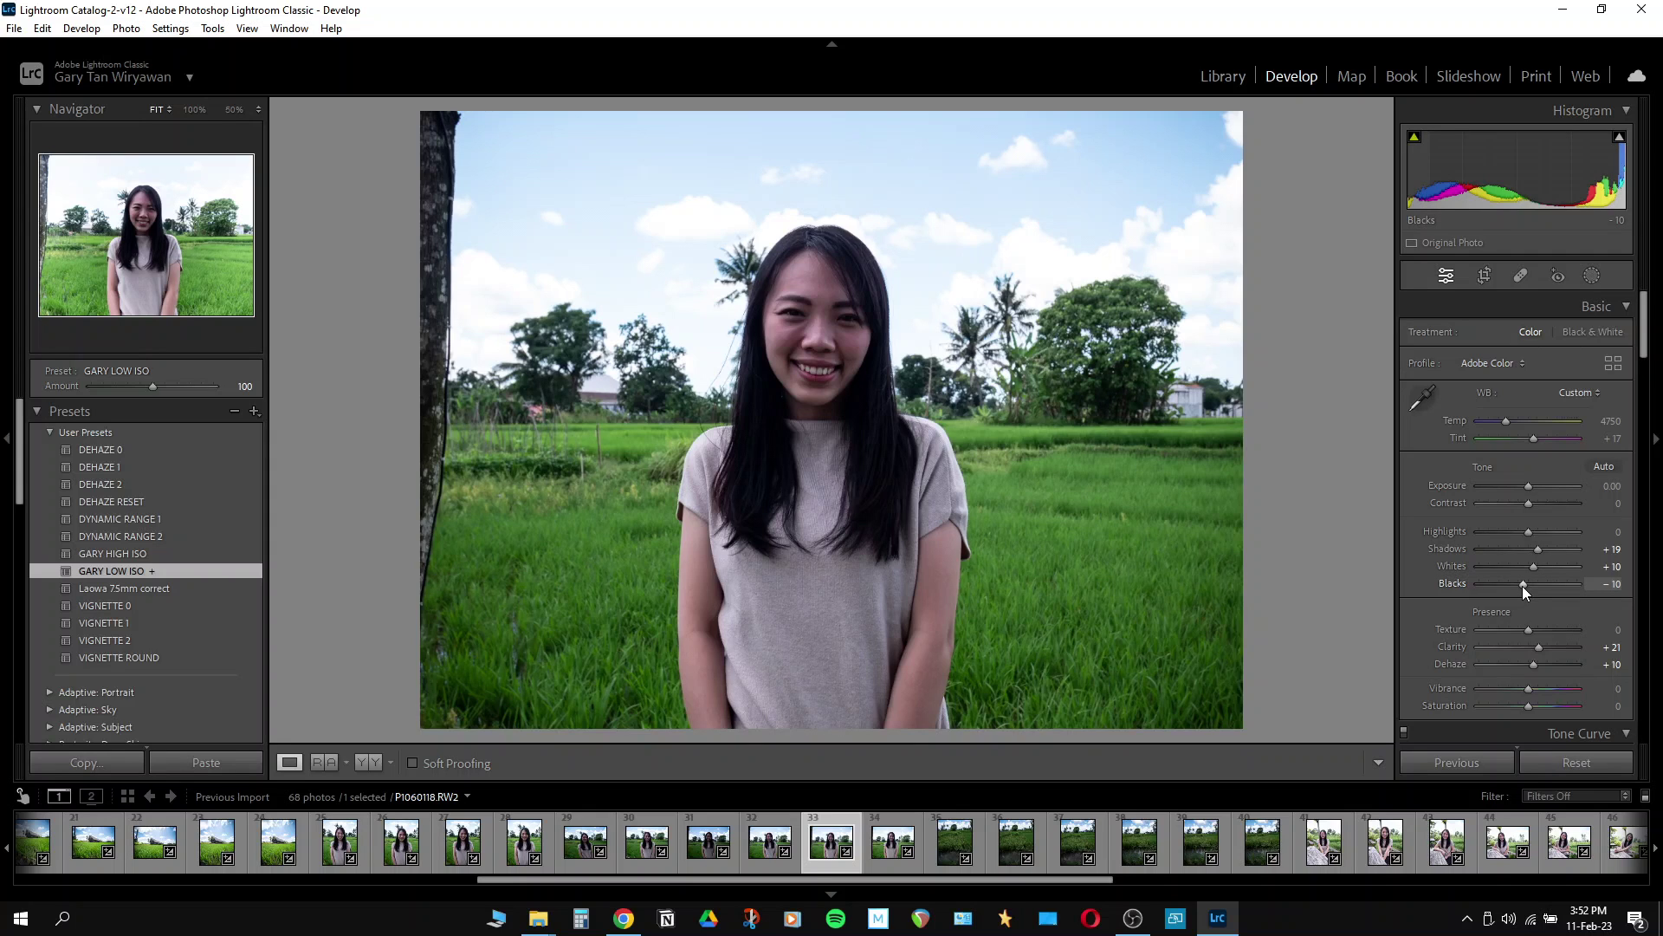
Set the portrait's overall Shadows to +21.
mouse_move(1644, 365)
left_mouse_down()
mouse_move(1645, 575)
mouse_move(1645, 354)
left_mouse_up()
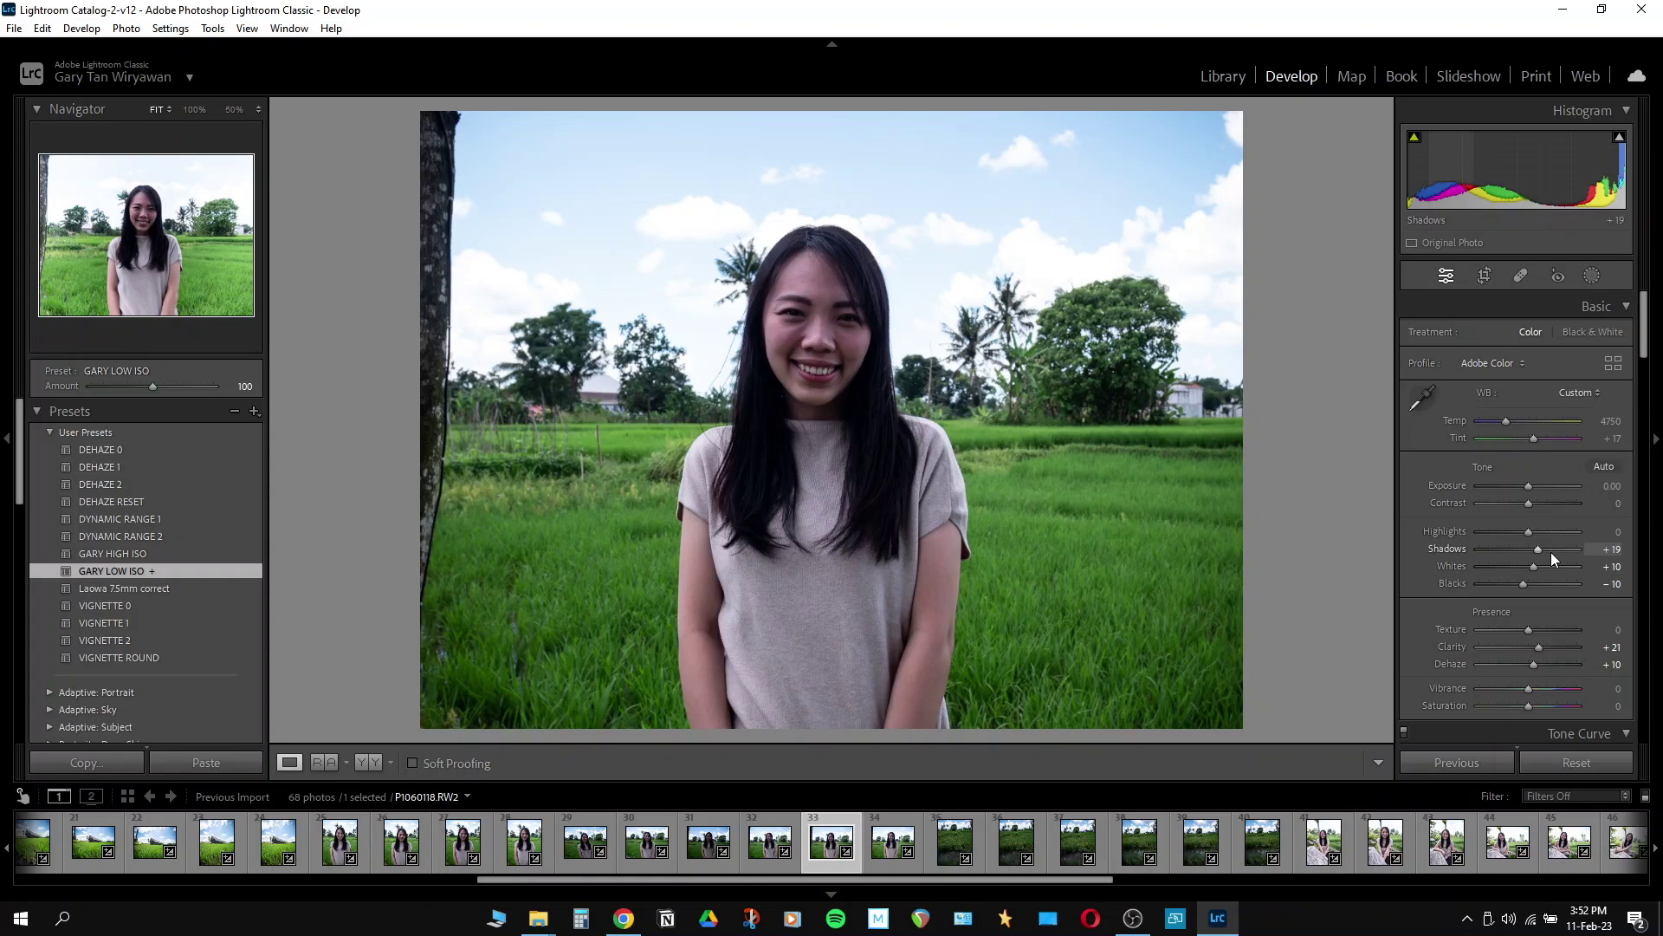
left_click_drag(1553, 553, 1561, 553)
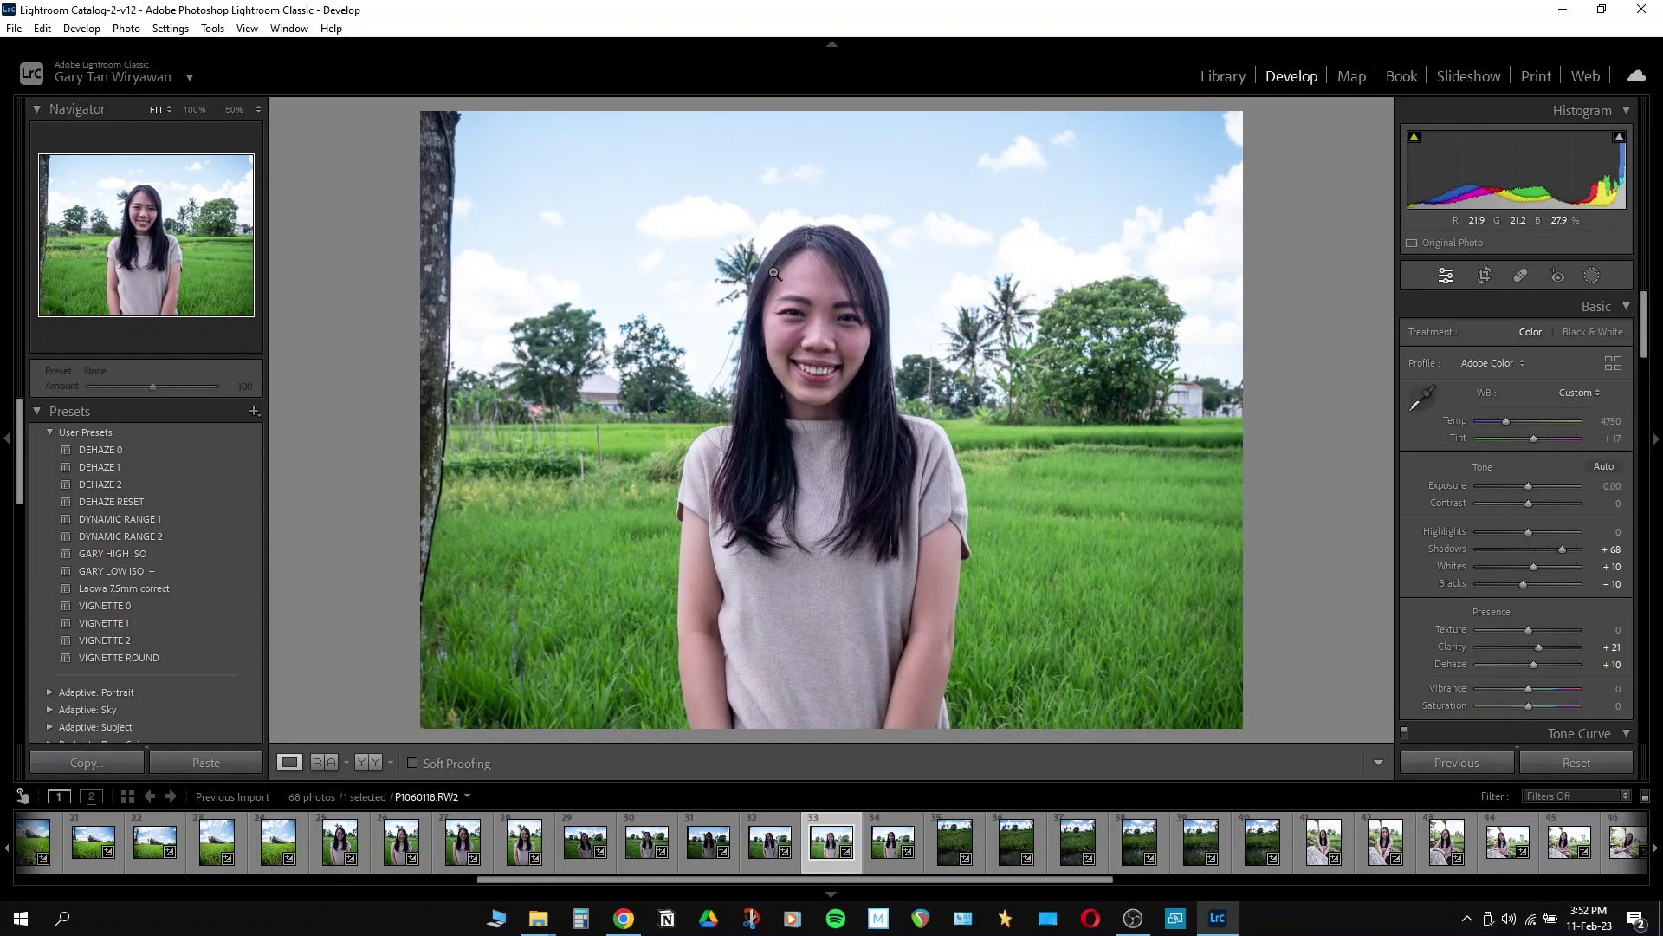
left_click_drag(1562, 548, 1537, 549)
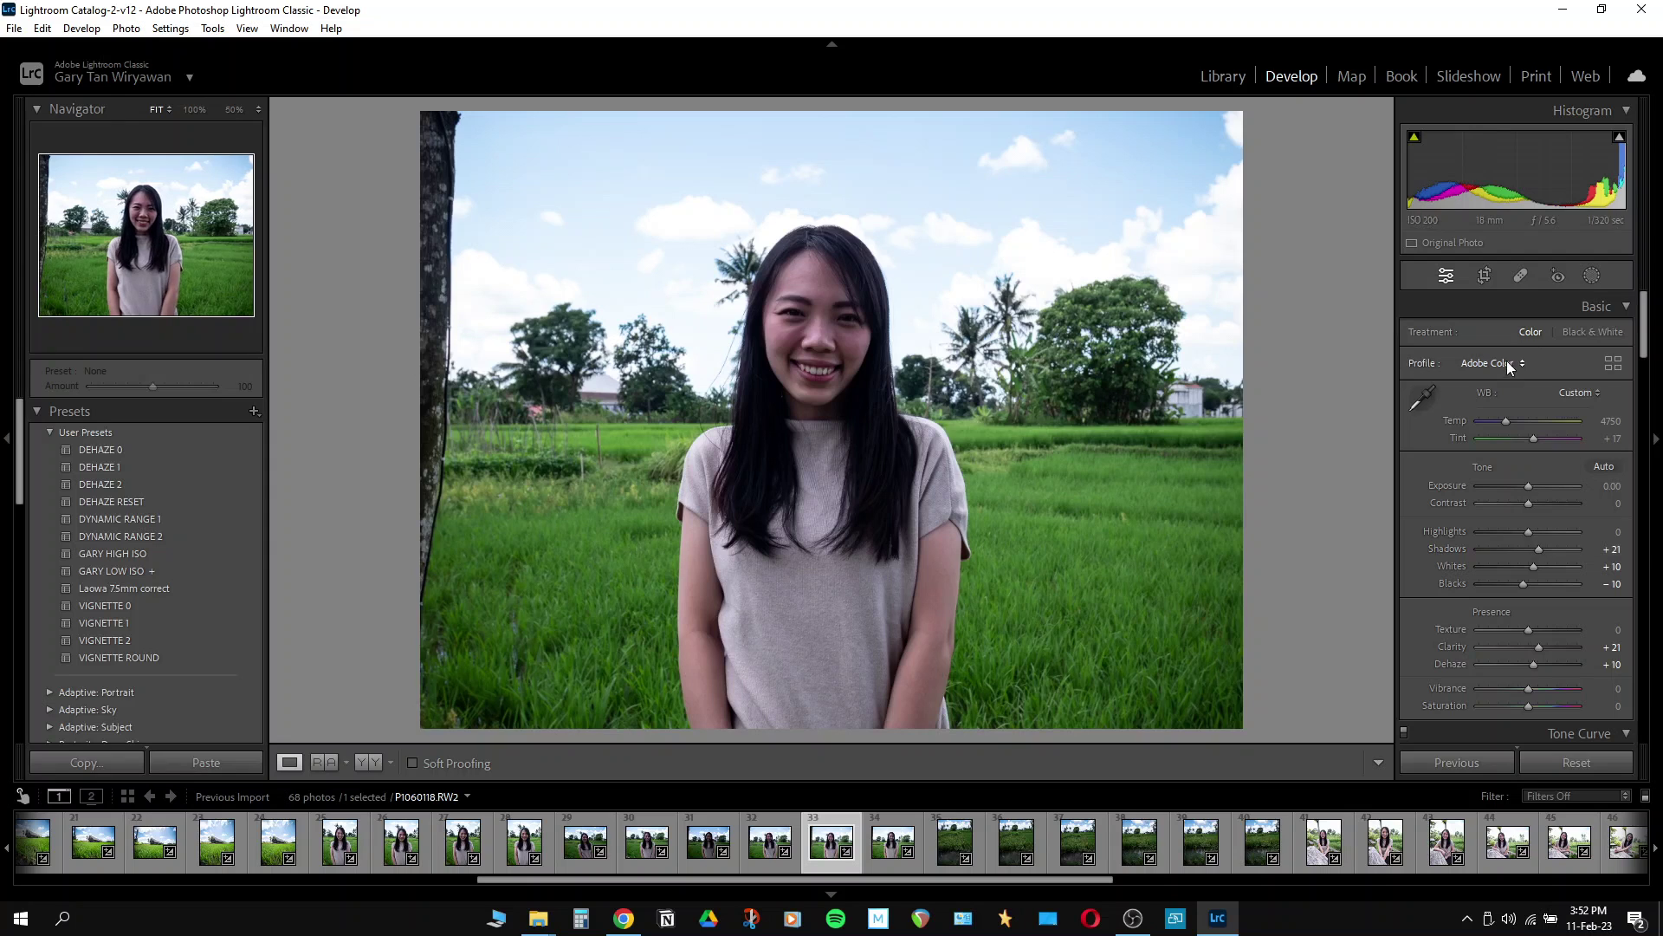
Create a Subject mask on the woman and set its Exposure to 0.80 and Dehaze to 12.
left_click(1589, 278)
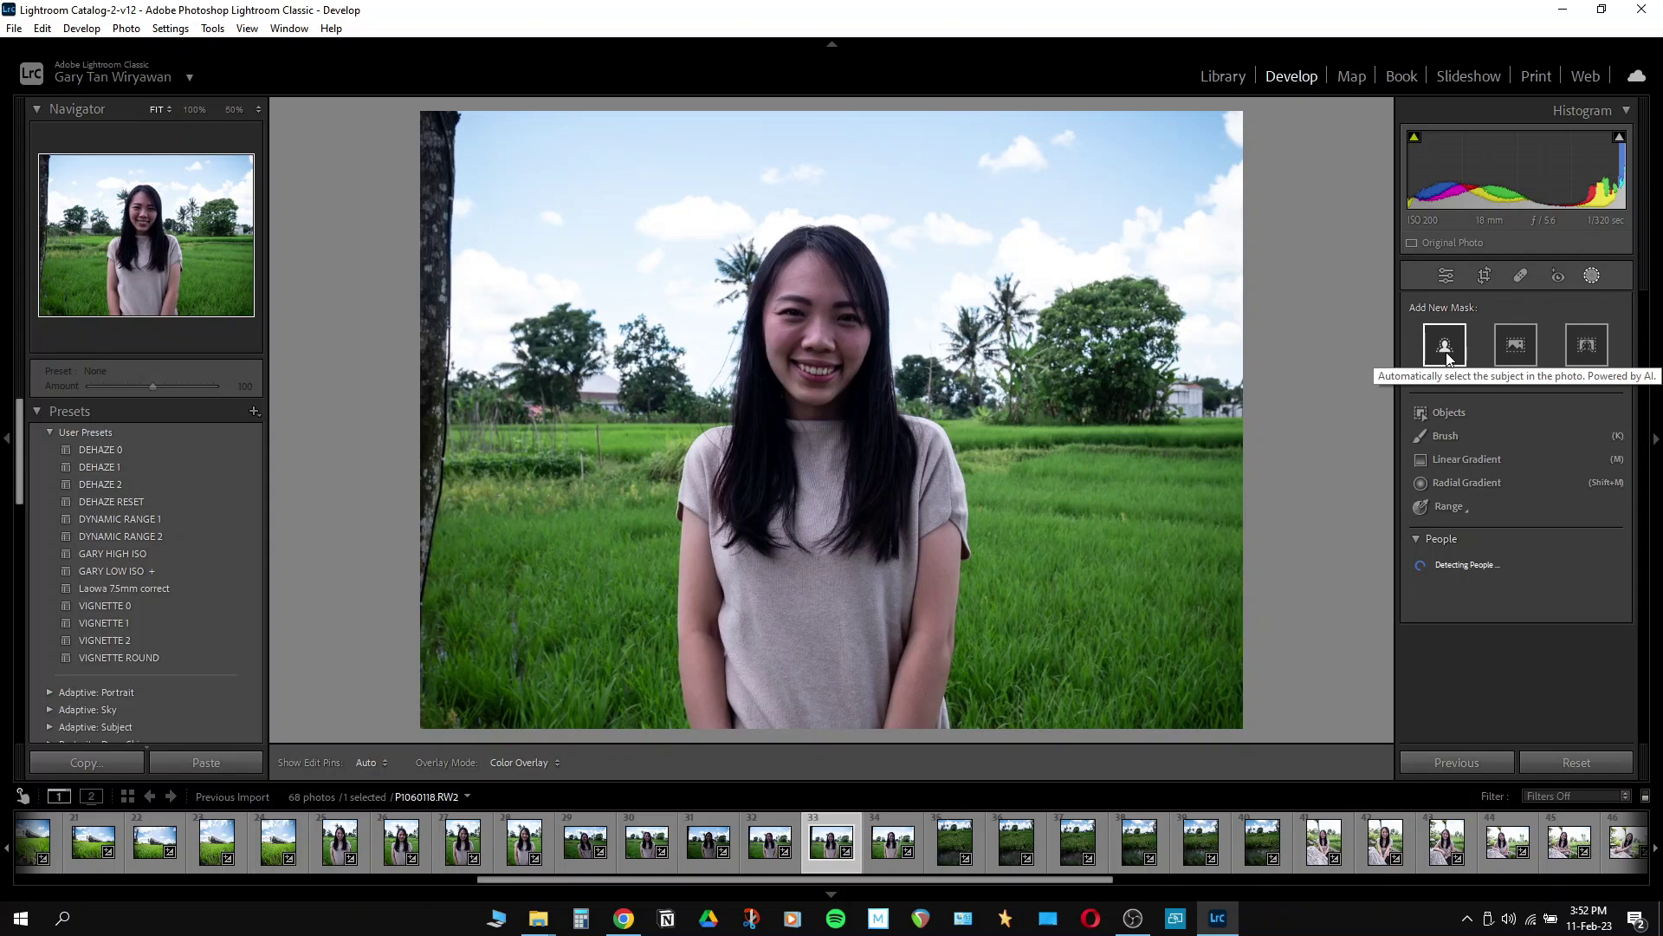
left_click(1446, 356)
left_click(1454, 357)
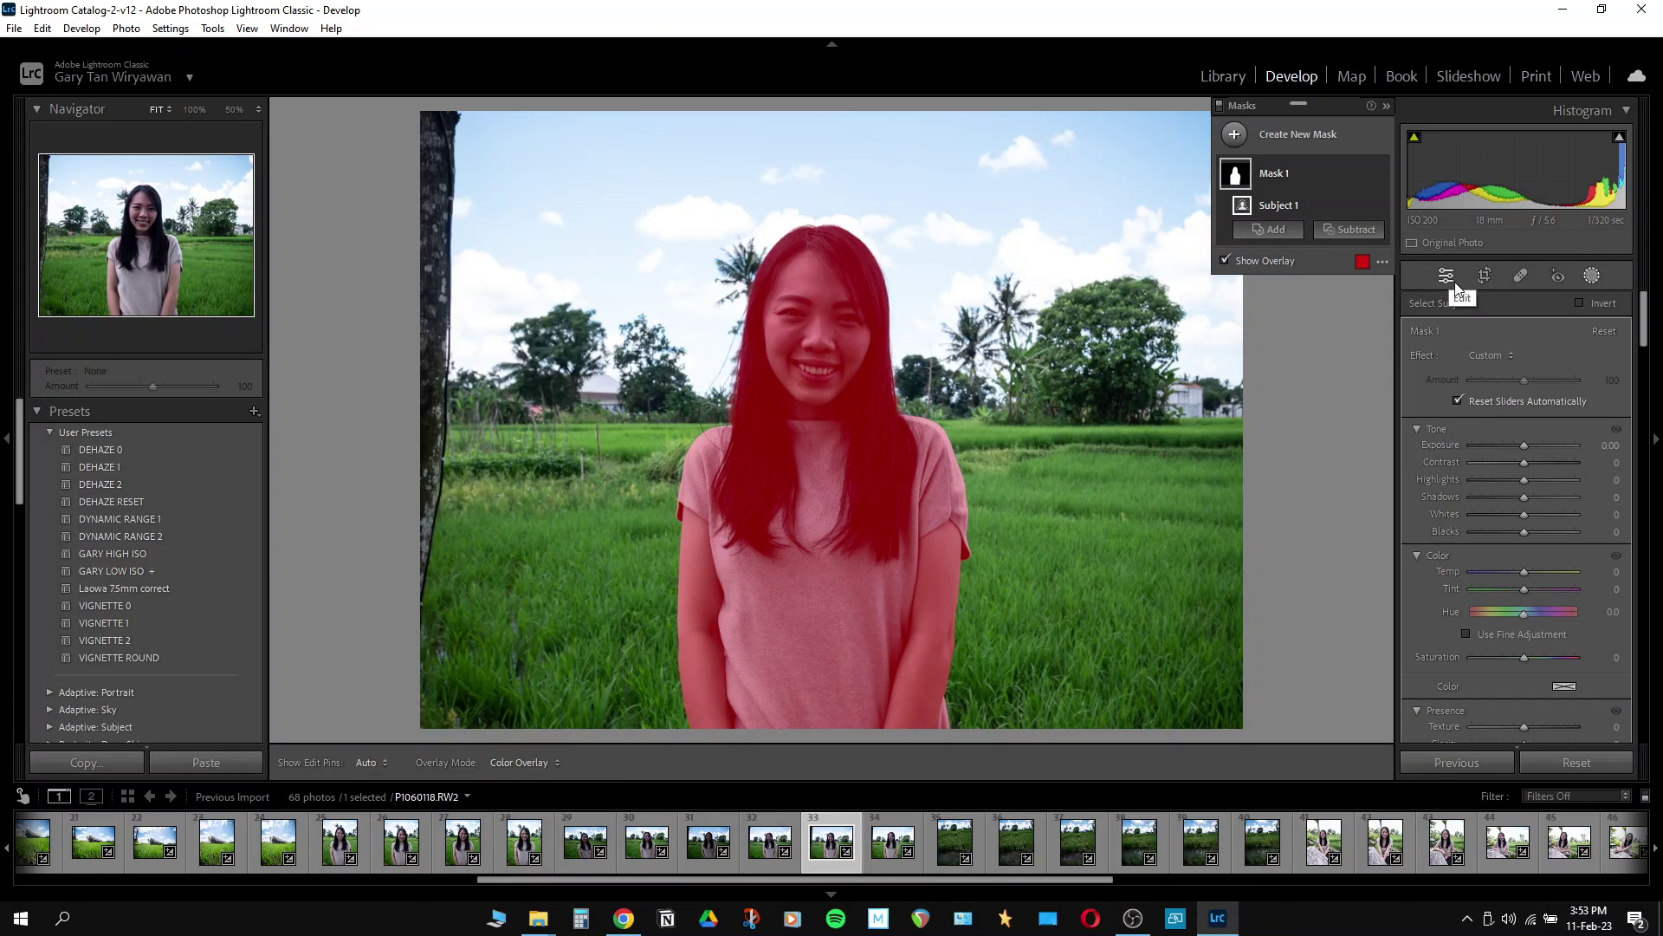
left_click_drag(1525, 445, 1535, 449)
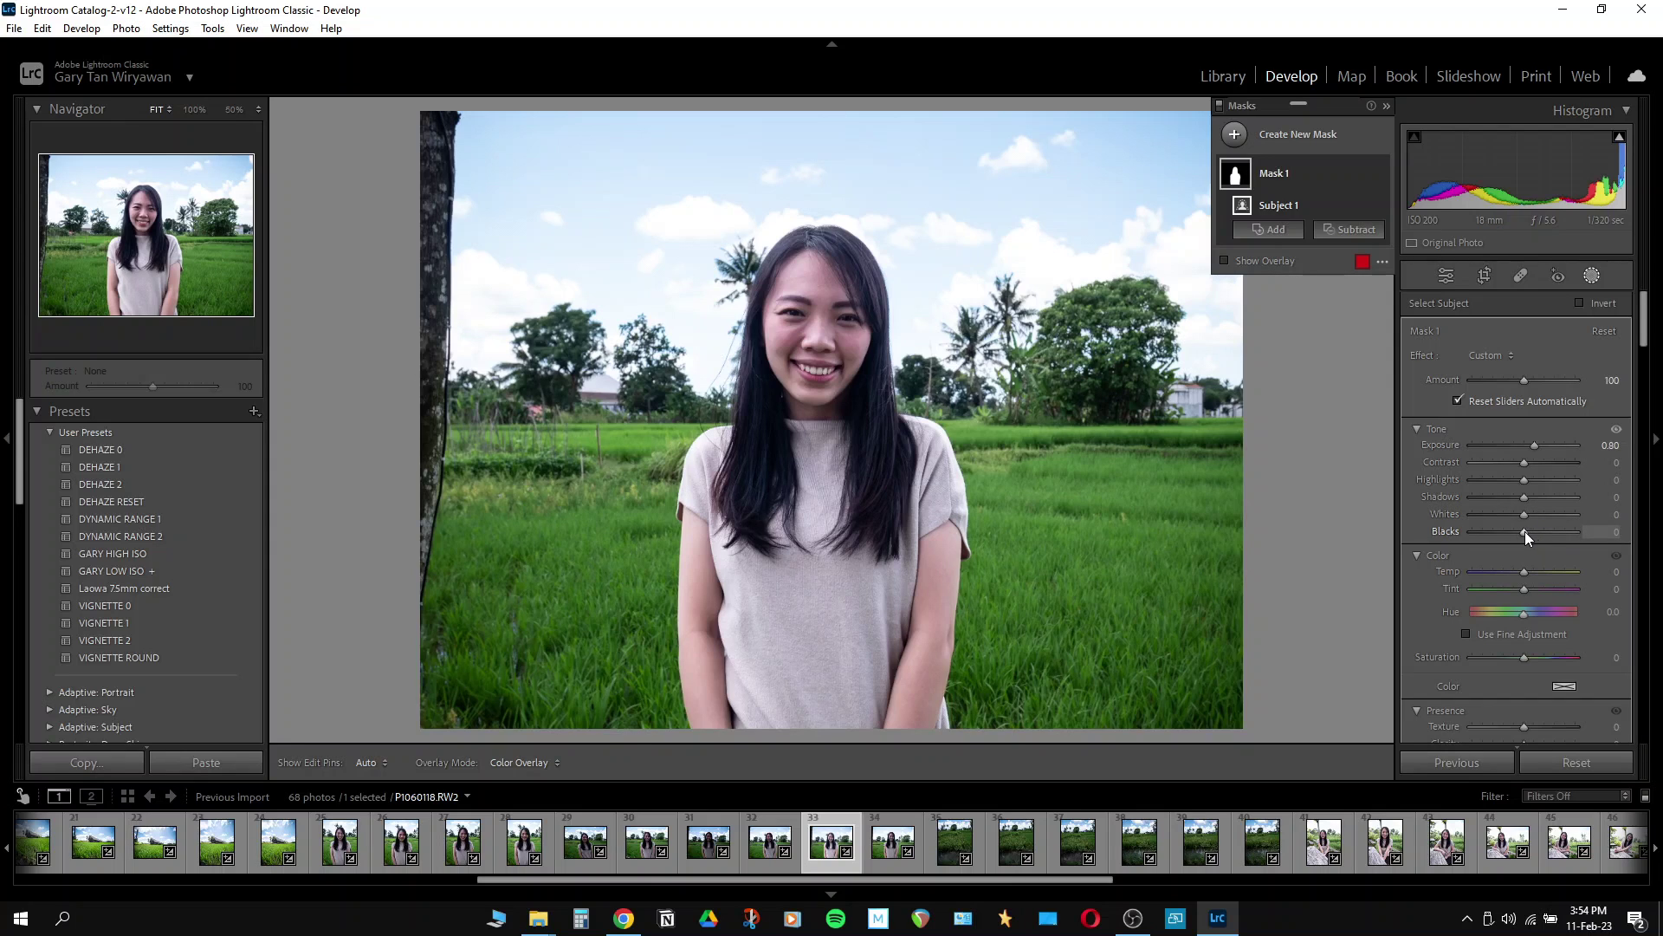
scroll(1597, 545, "down", 3)
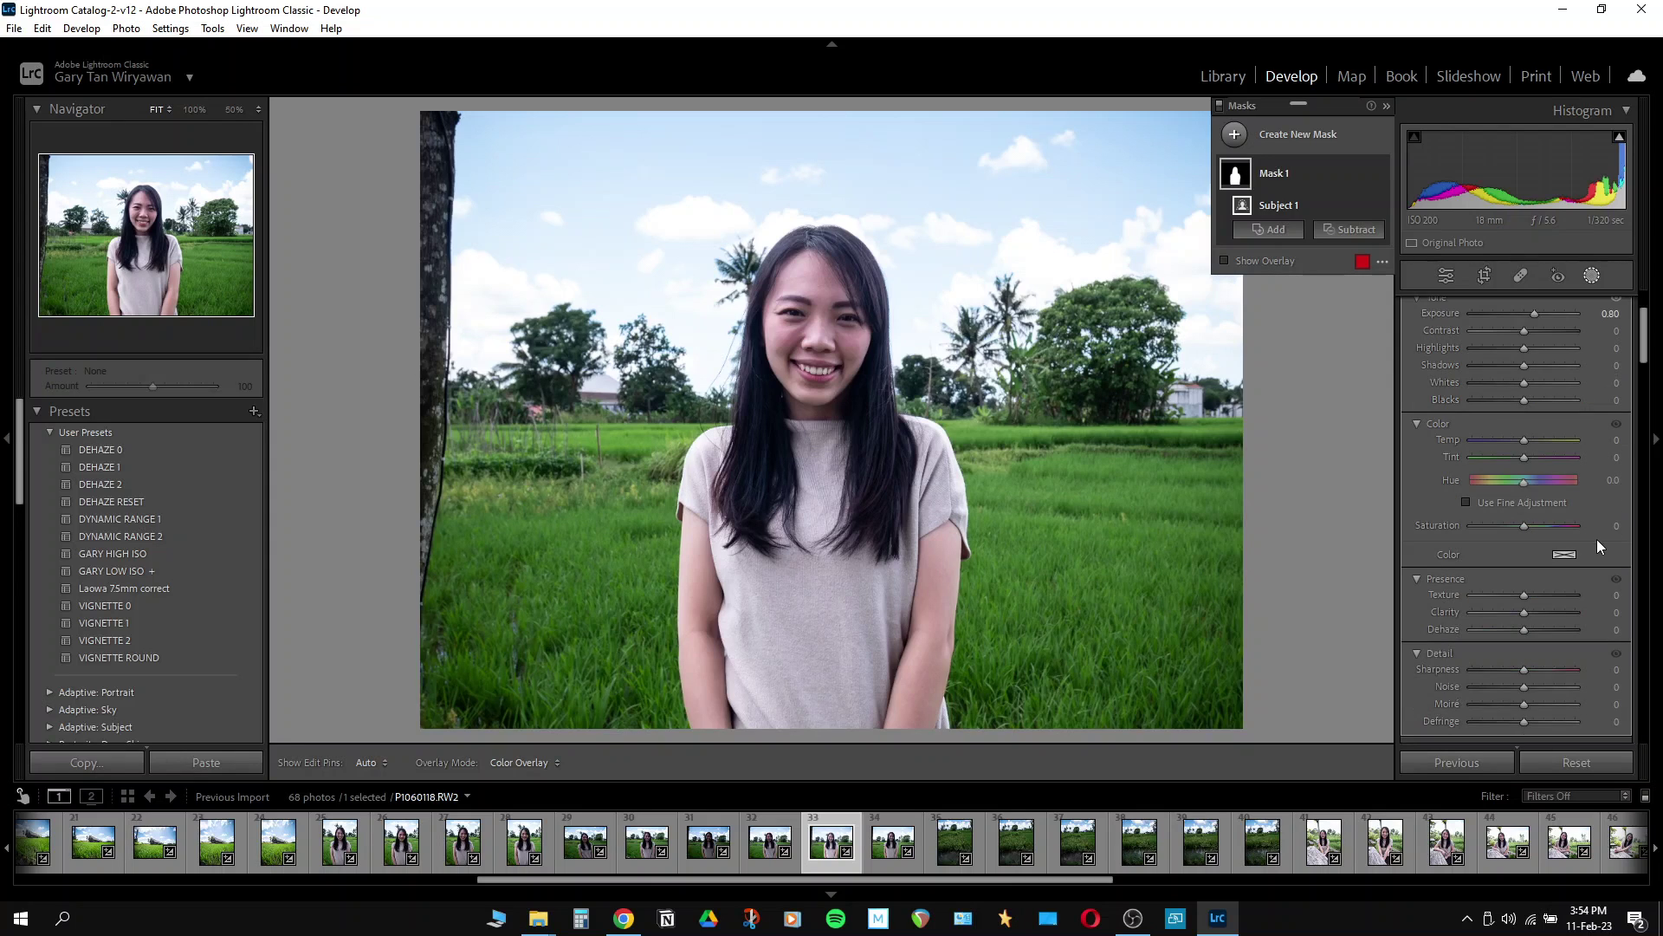
left_click(1527, 627)
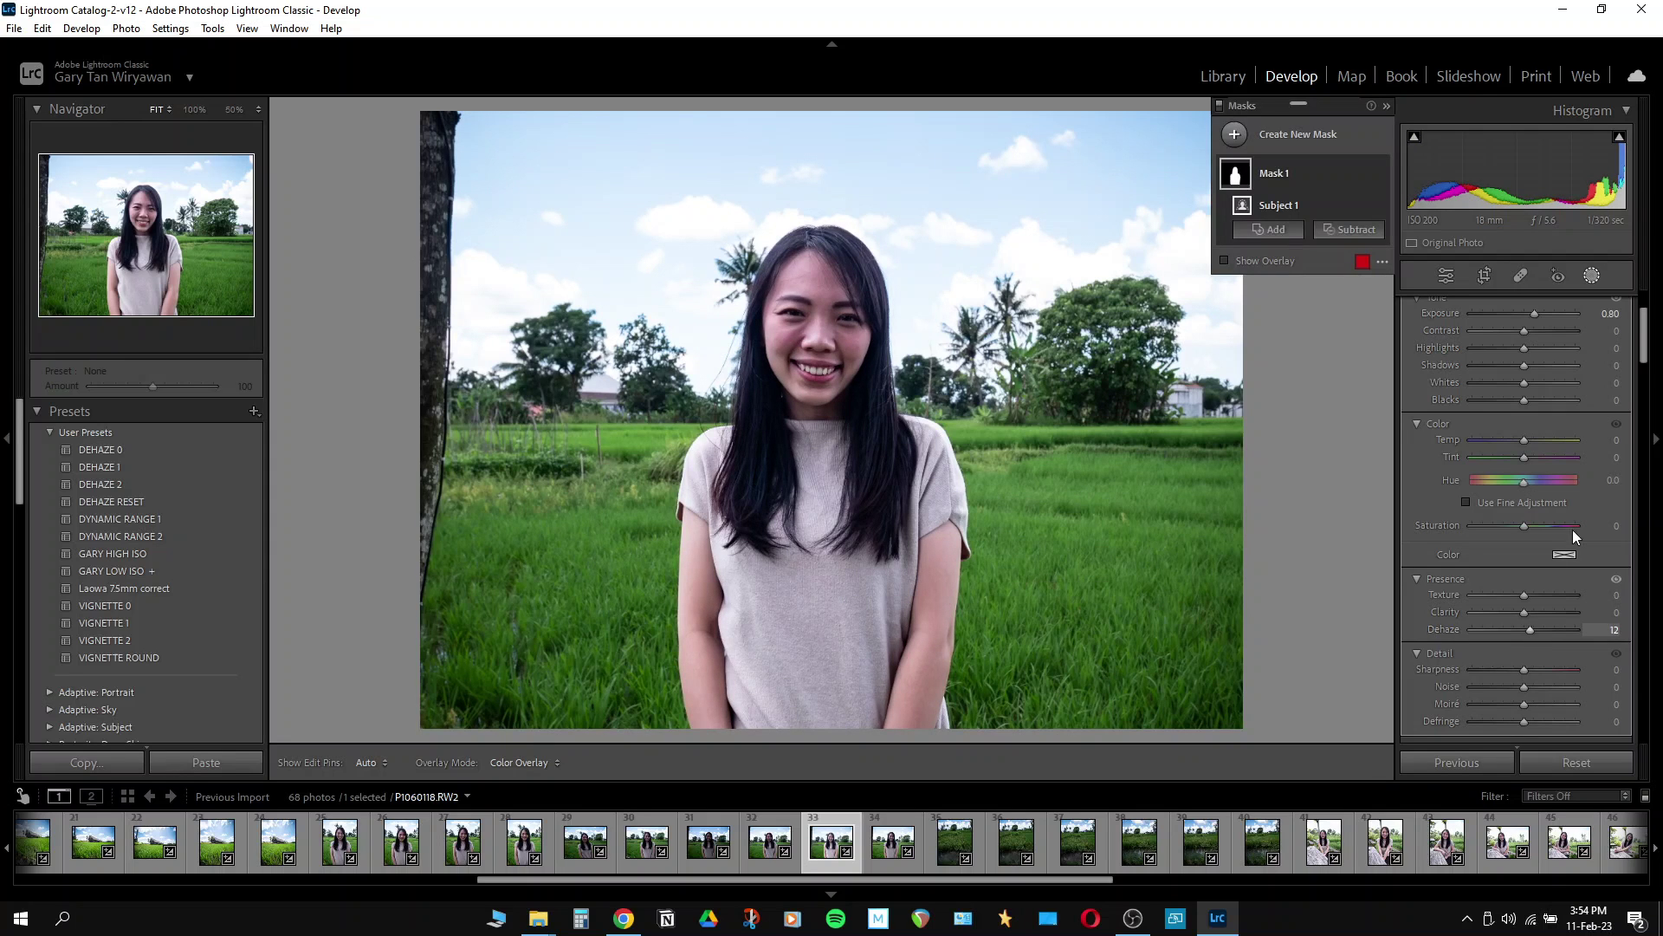
Refine the subject mask by setting Exposure to 1.13 and Temp to 10.
scroll(1614, 464, "up", 3)
left_click_drag(1535, 447, 1540, 447)
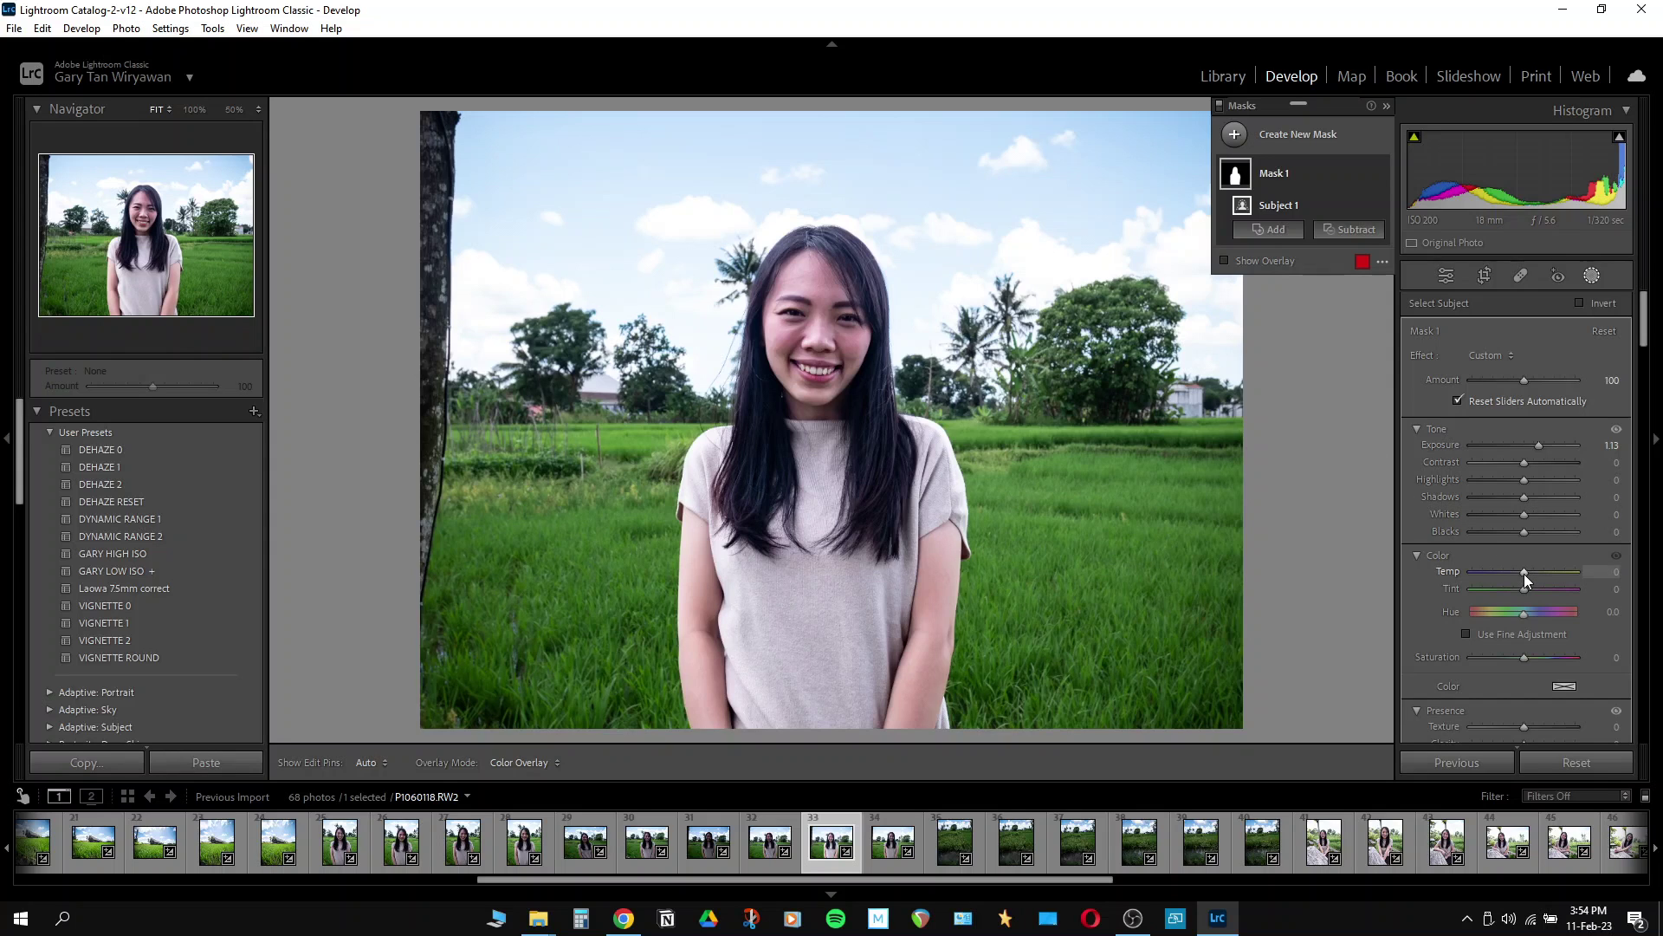
left_click_drag(1525, 574, 1525, 572)
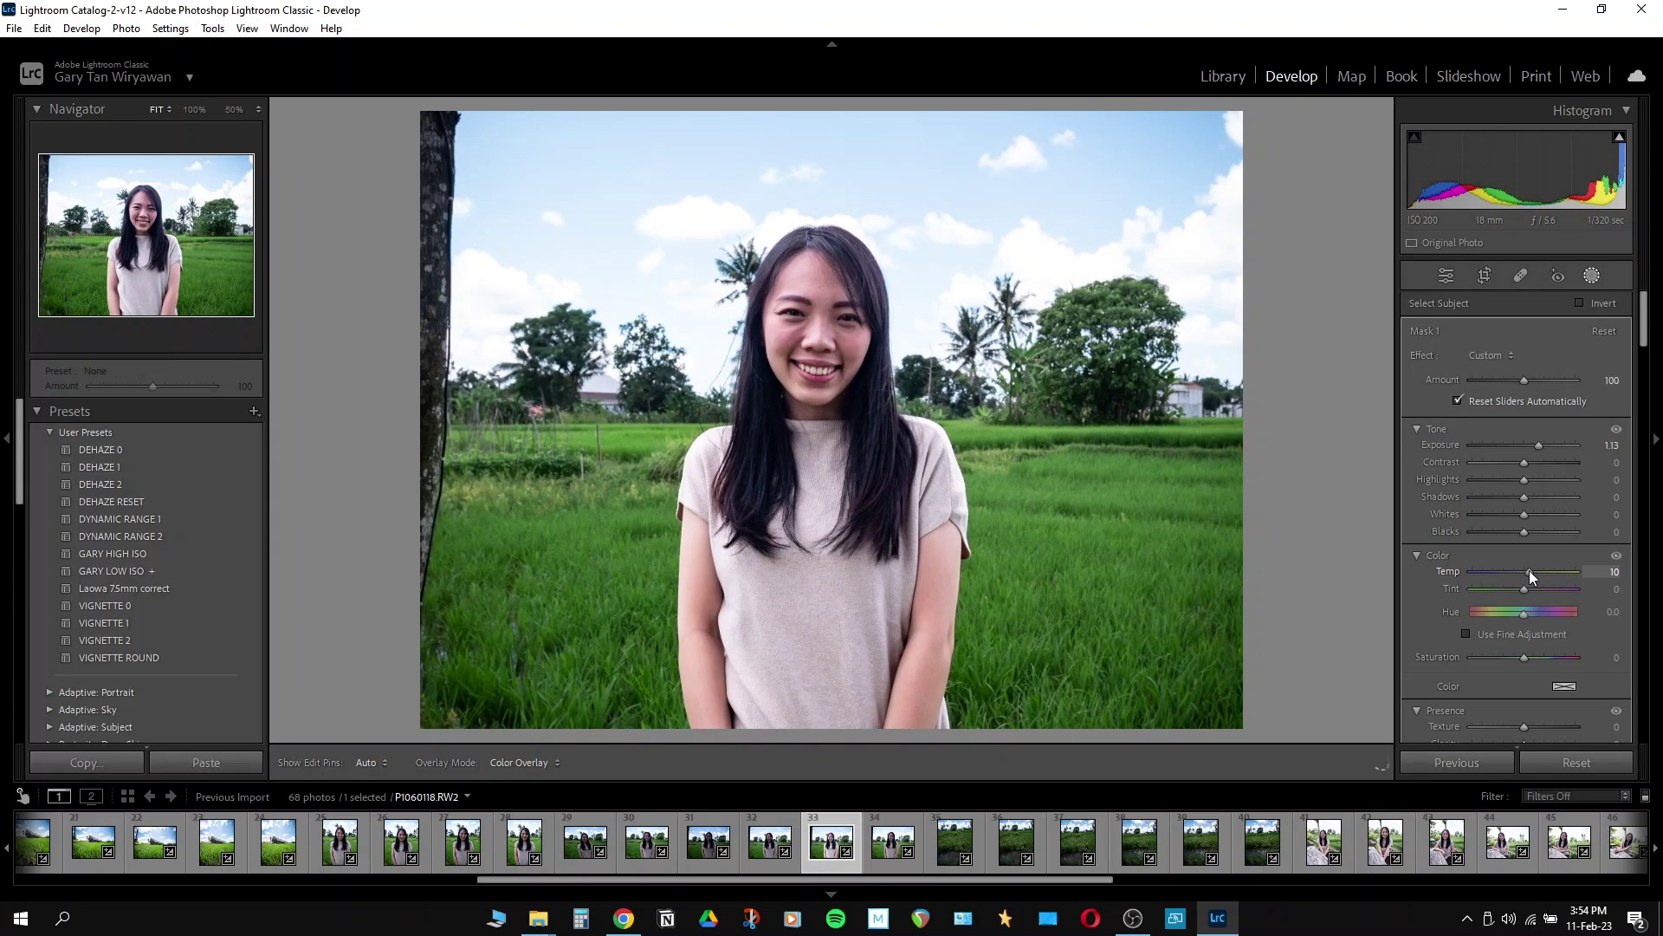
left_click_drag(1530, 570, 1530, 570)
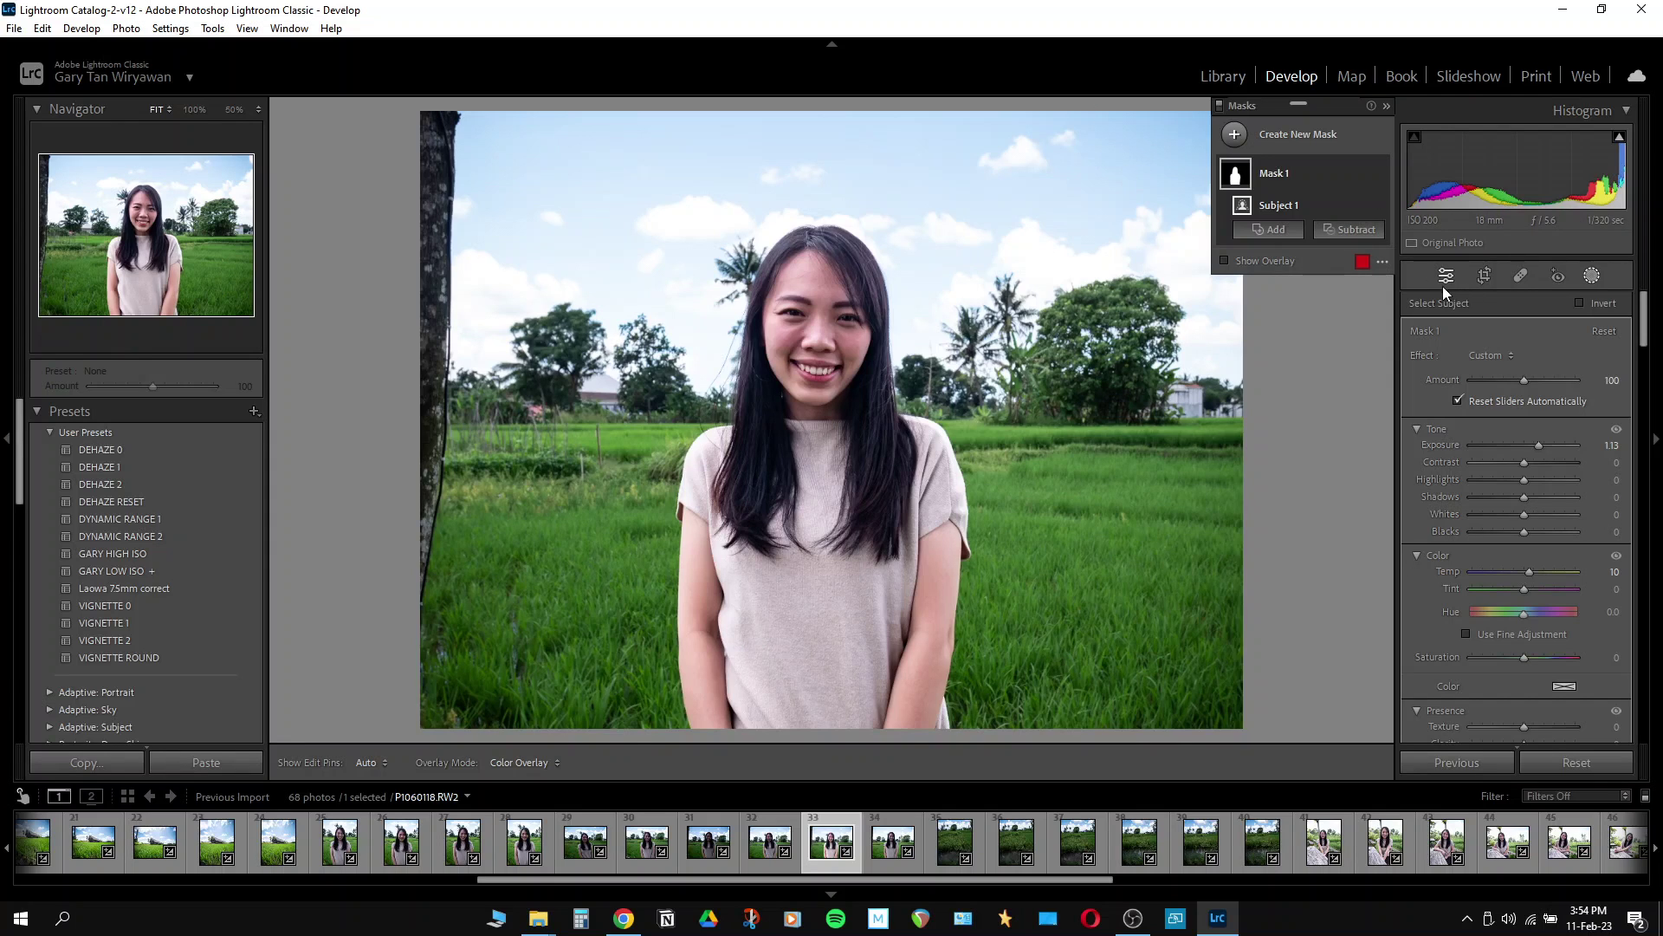
Create a Background mask and set its Shadows to 35 and Dehaze to 28.
left_click(1237, 135)
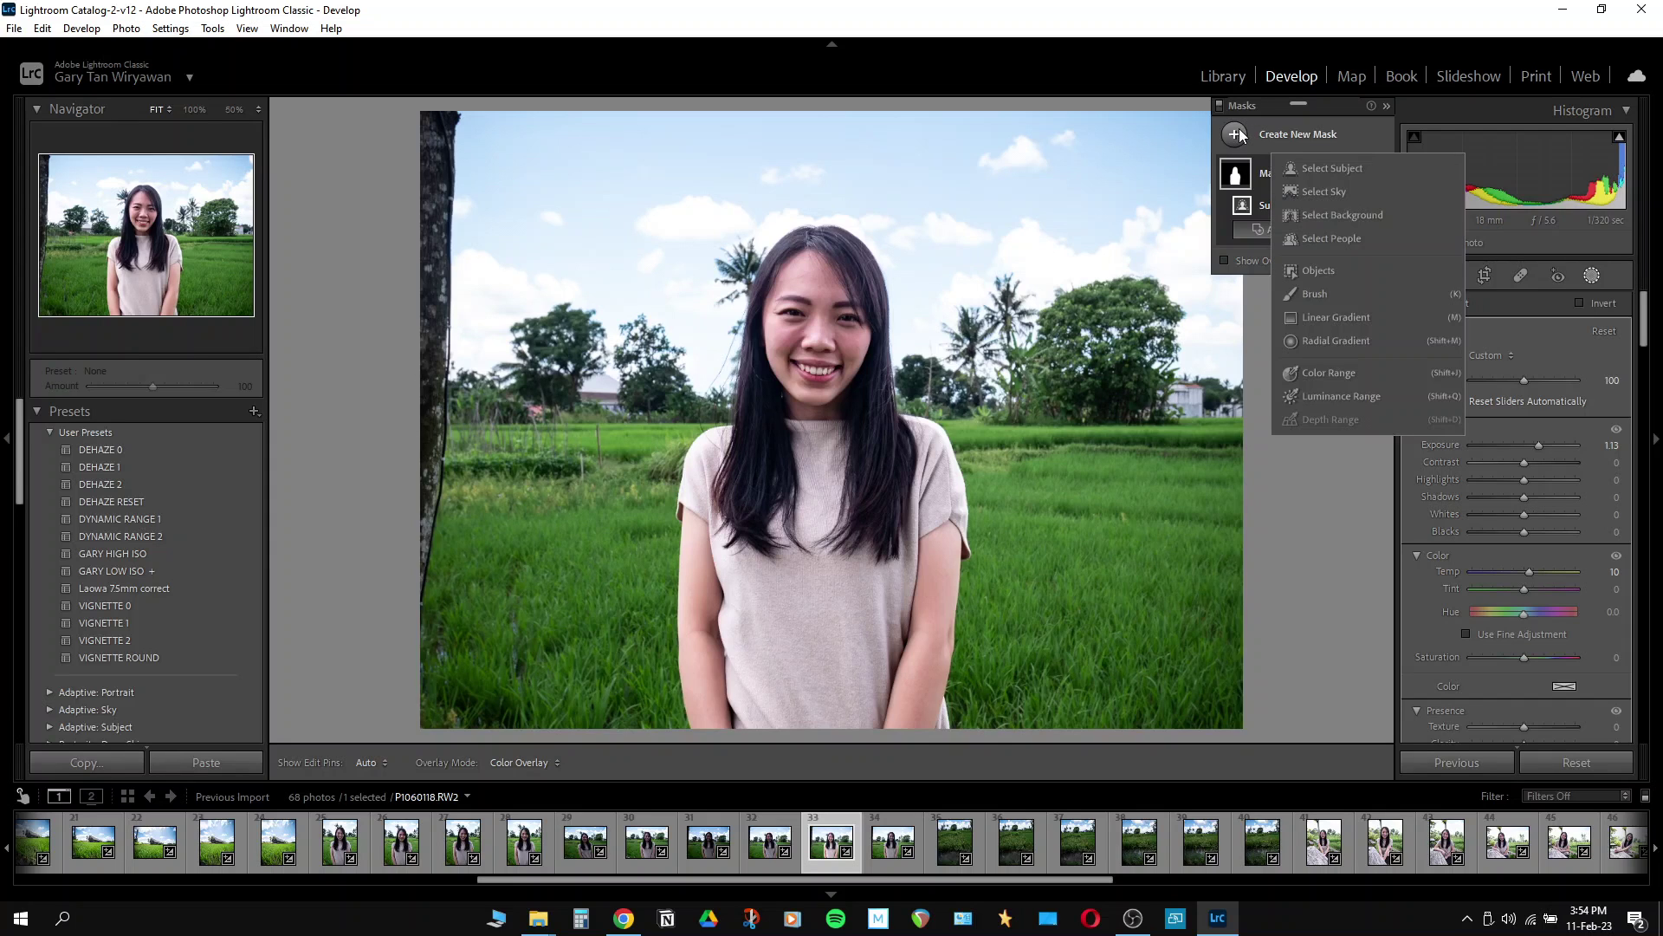
left_click(1353, 219)
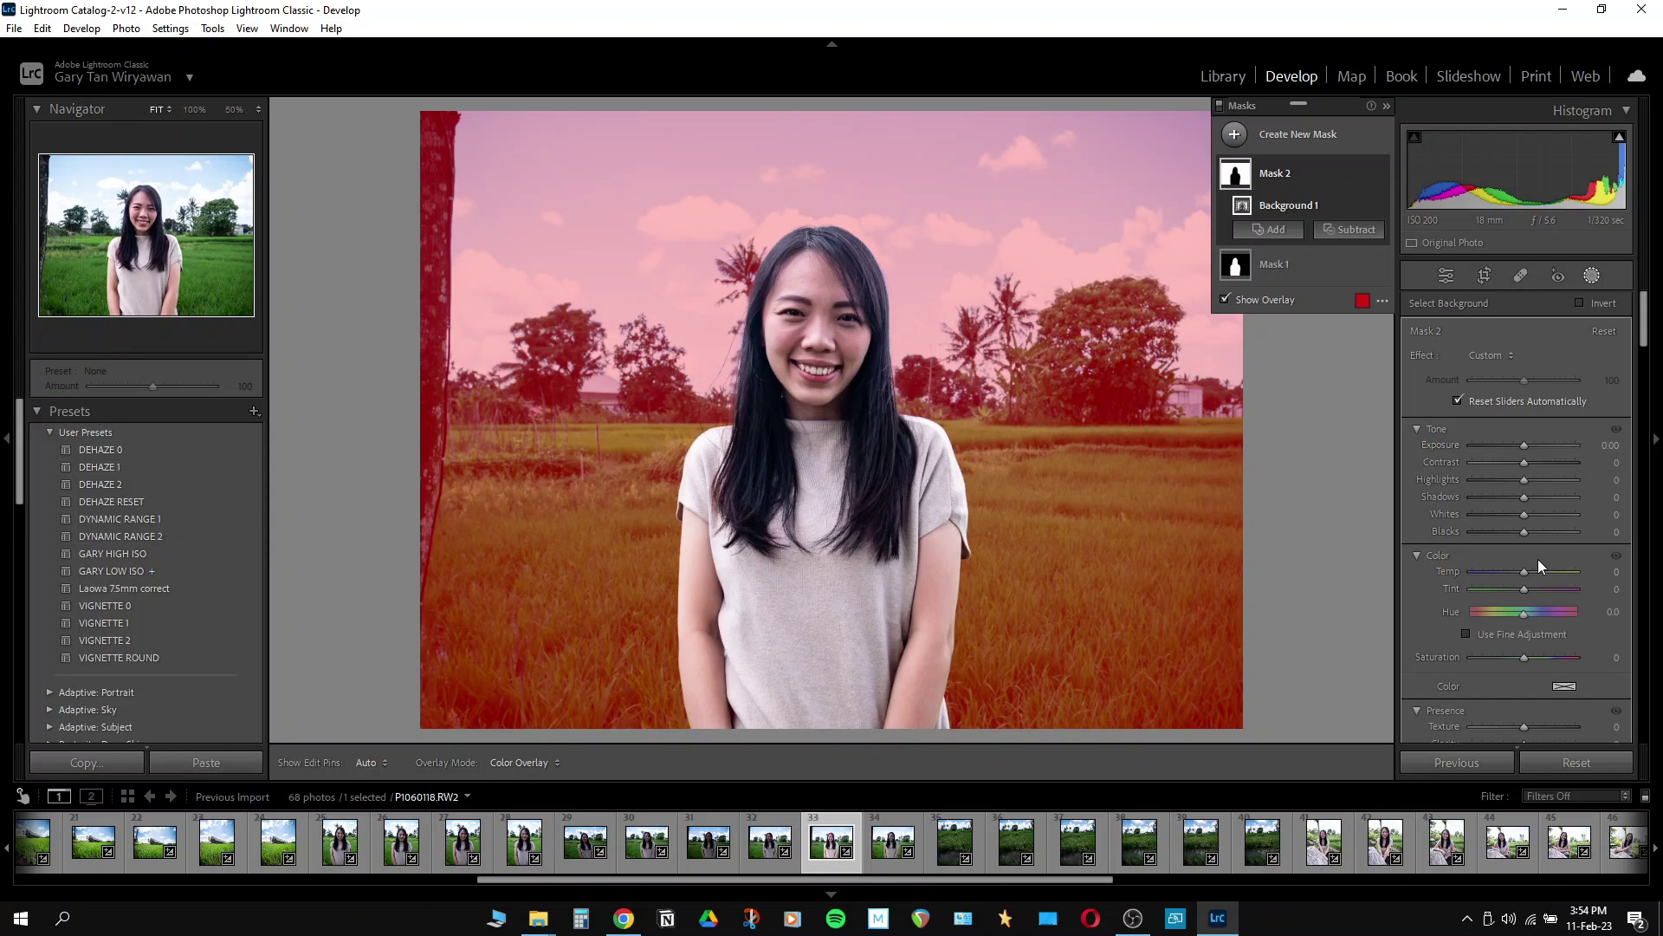
left_click(1525, 497)
left_click_drag(1526, 497, 1542, 506)
scroll(1538, 511, "down", 5)
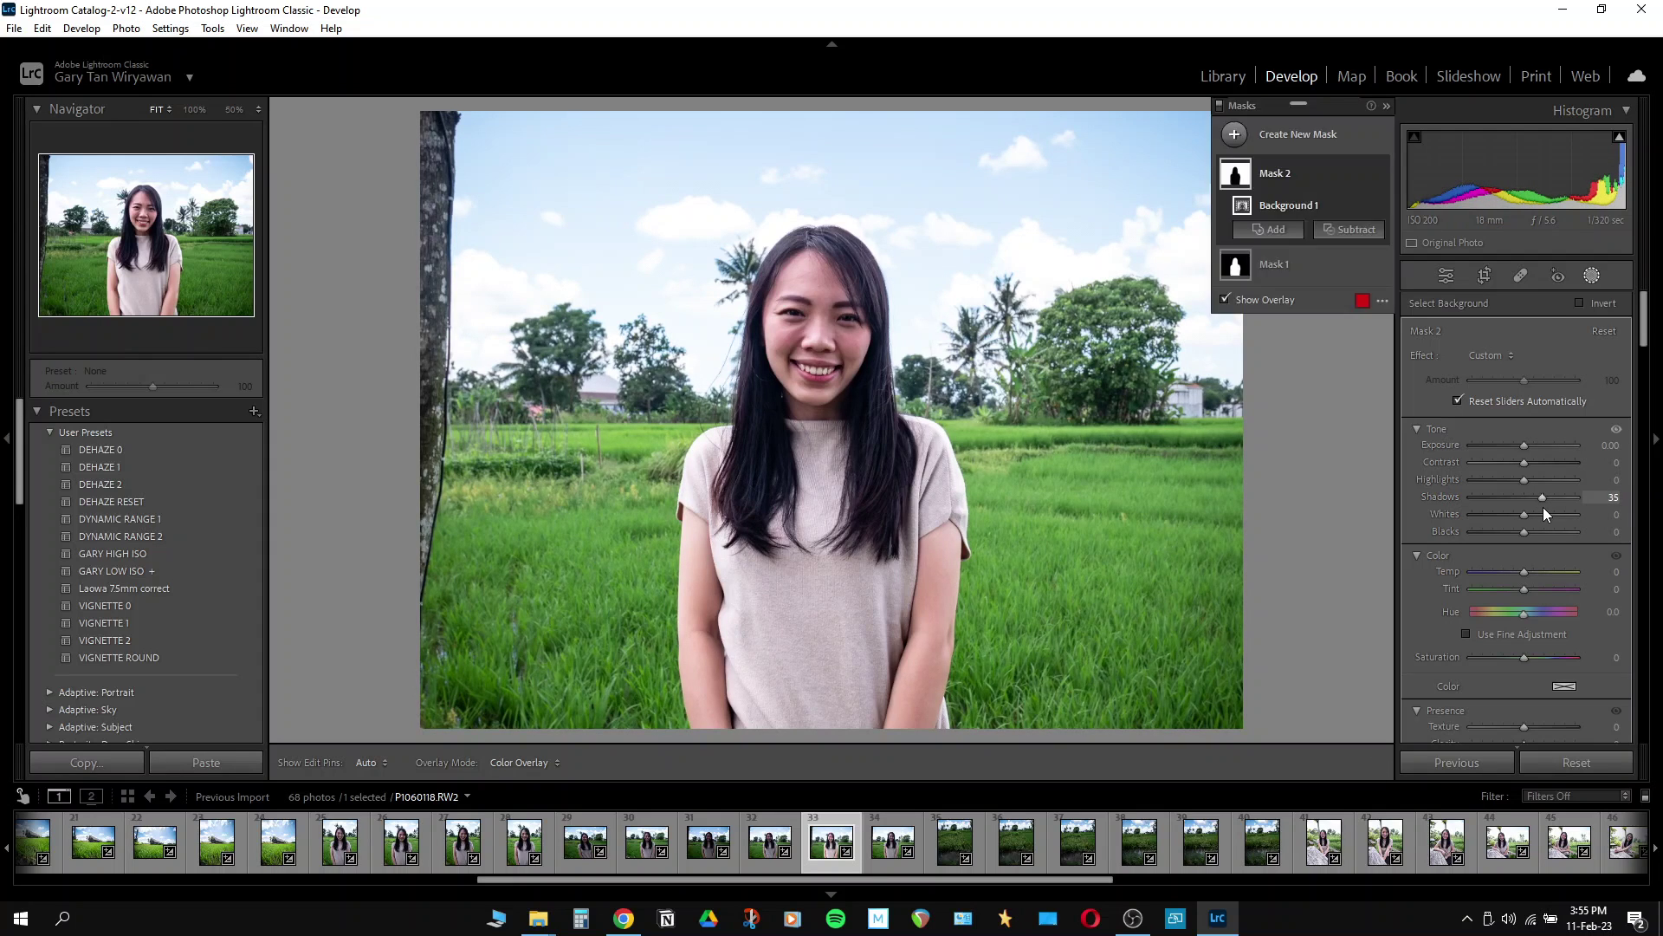
scroll(1600, 545, "down", 2)
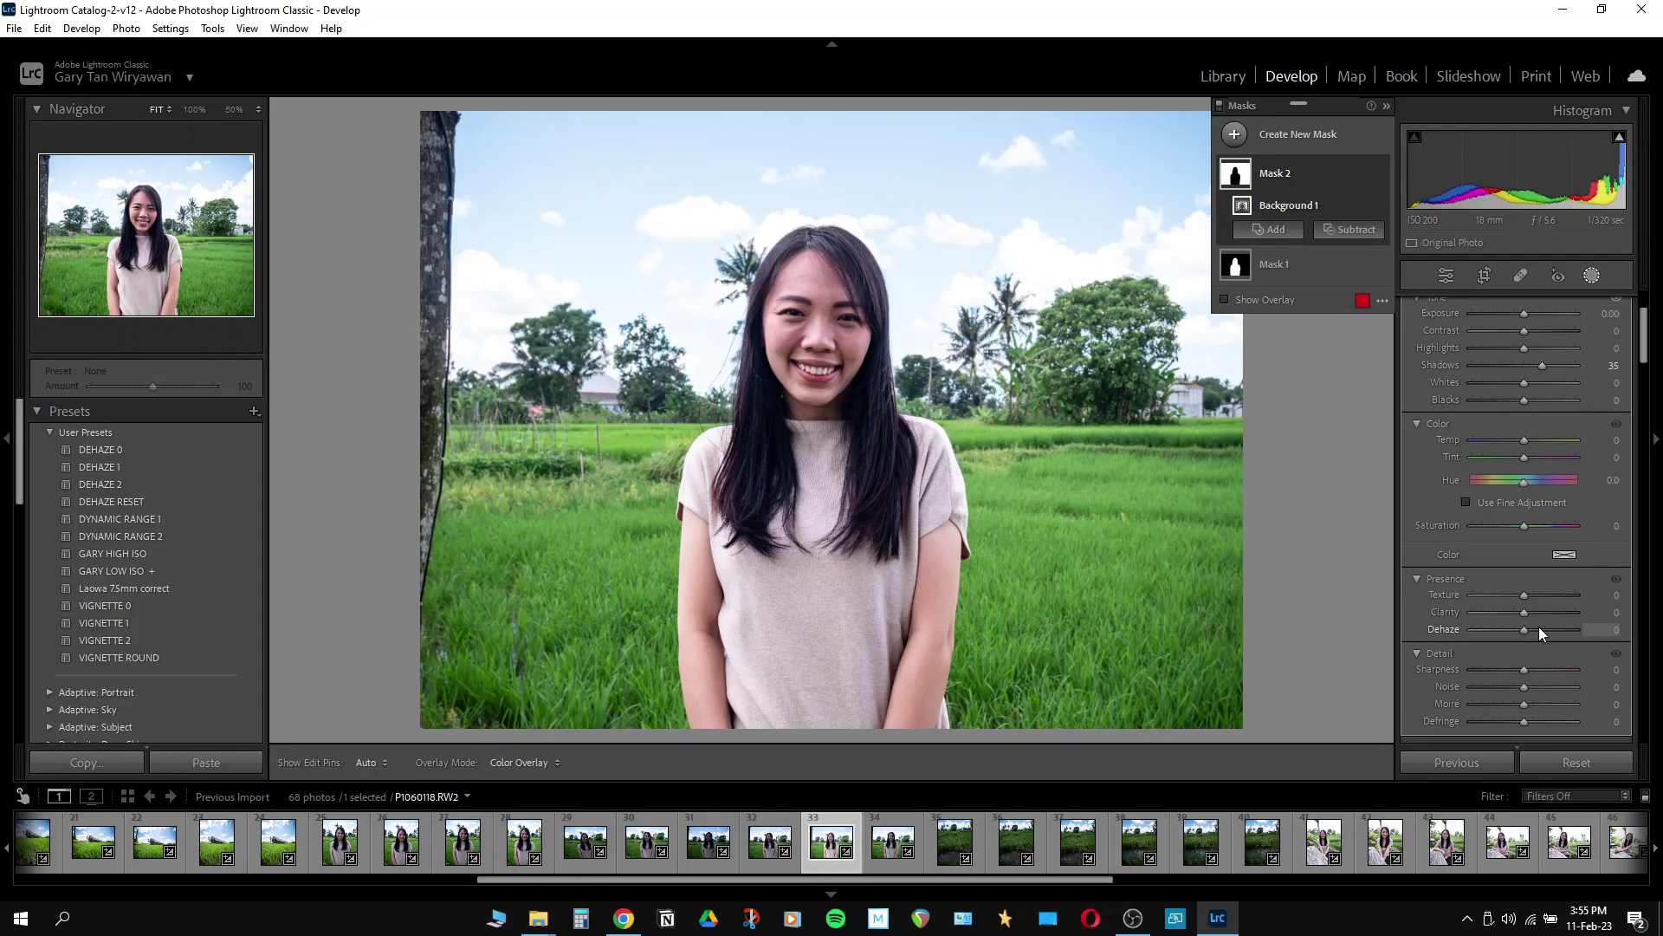
left_click_drag(1526, 631, 1541, 627)
key("shift+w")
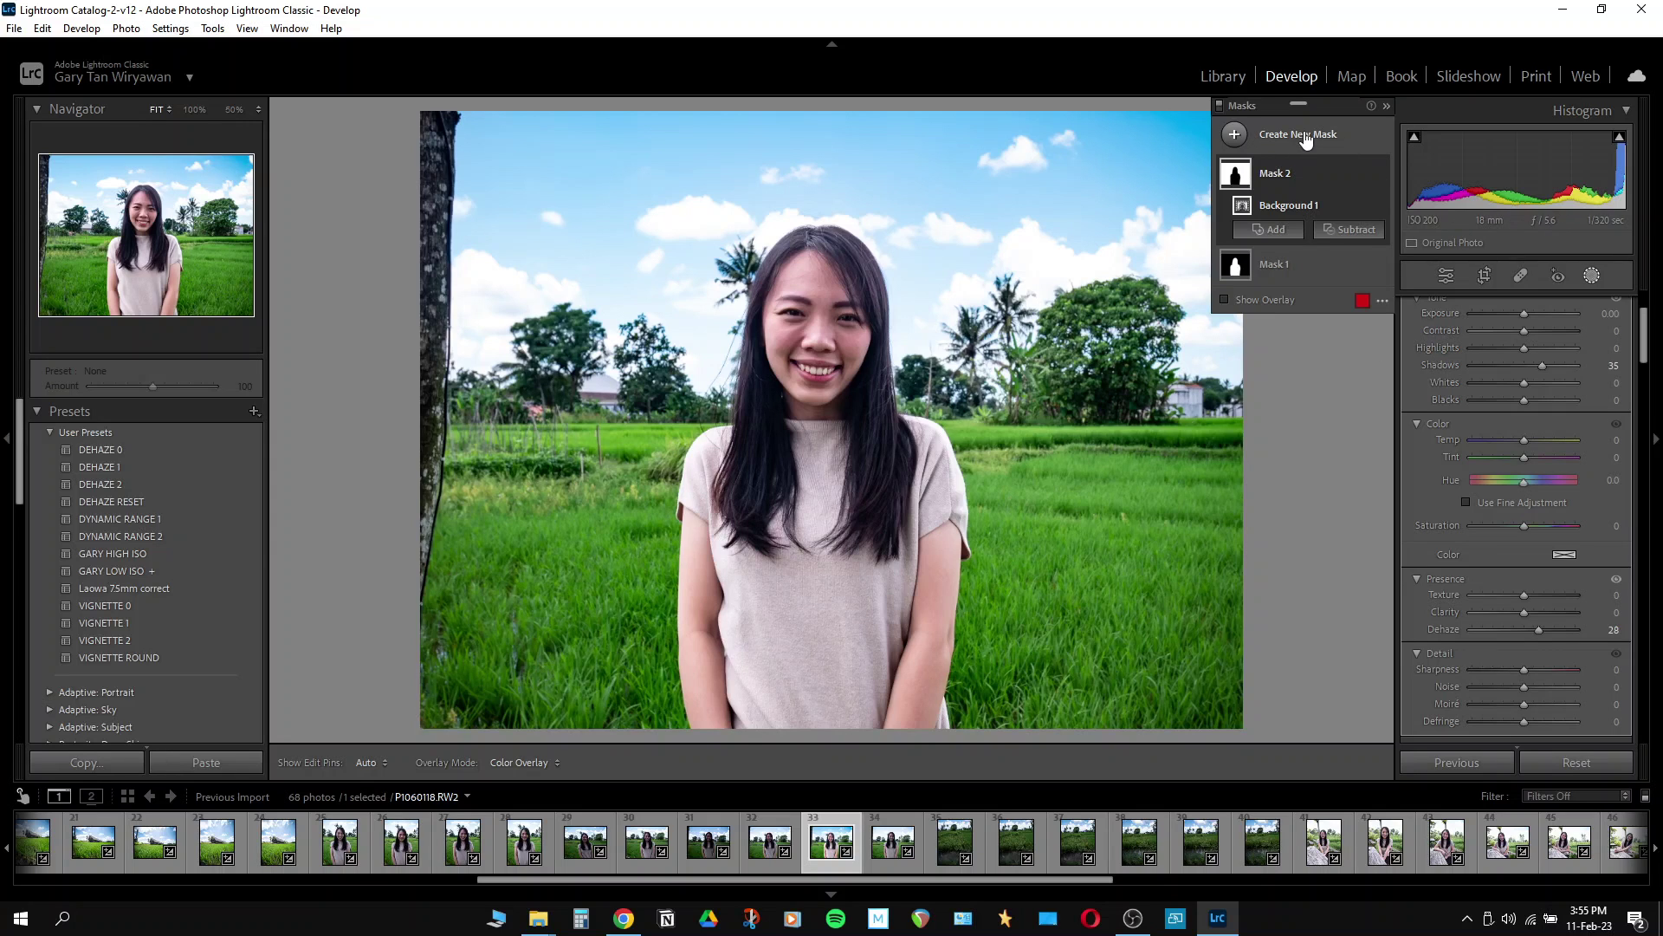
Create a Sky mask for the portrait with Exposure −0.53, Temp −8 and Dehaze 18.
left_click(1327, 152)
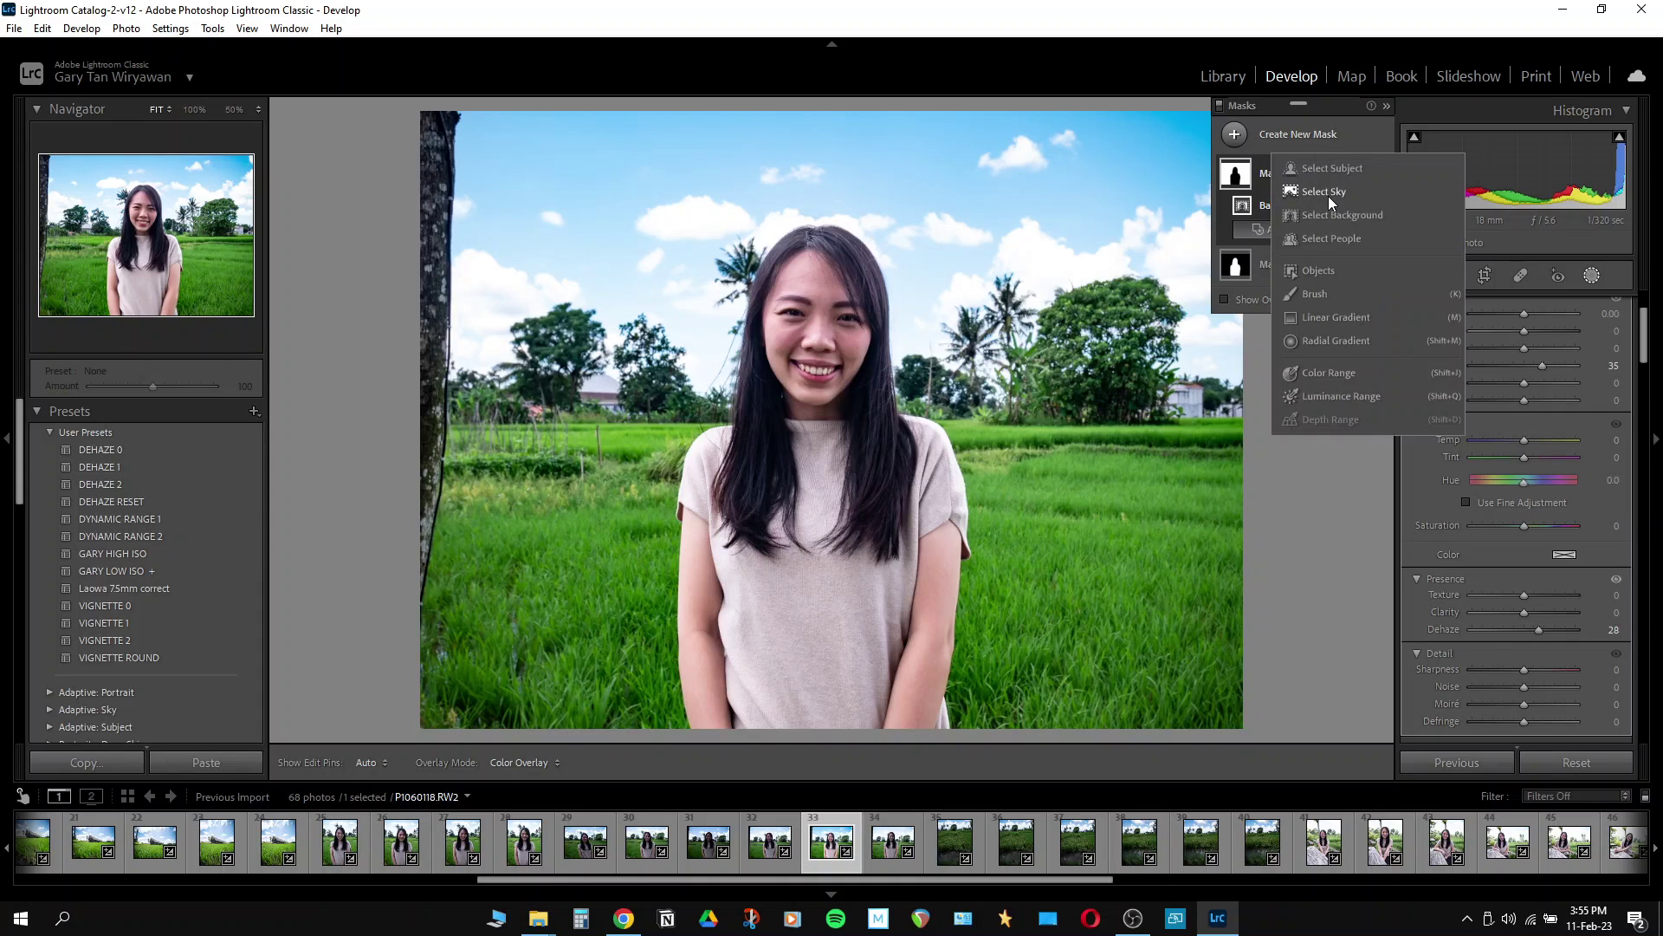
left_click(1328, 195)
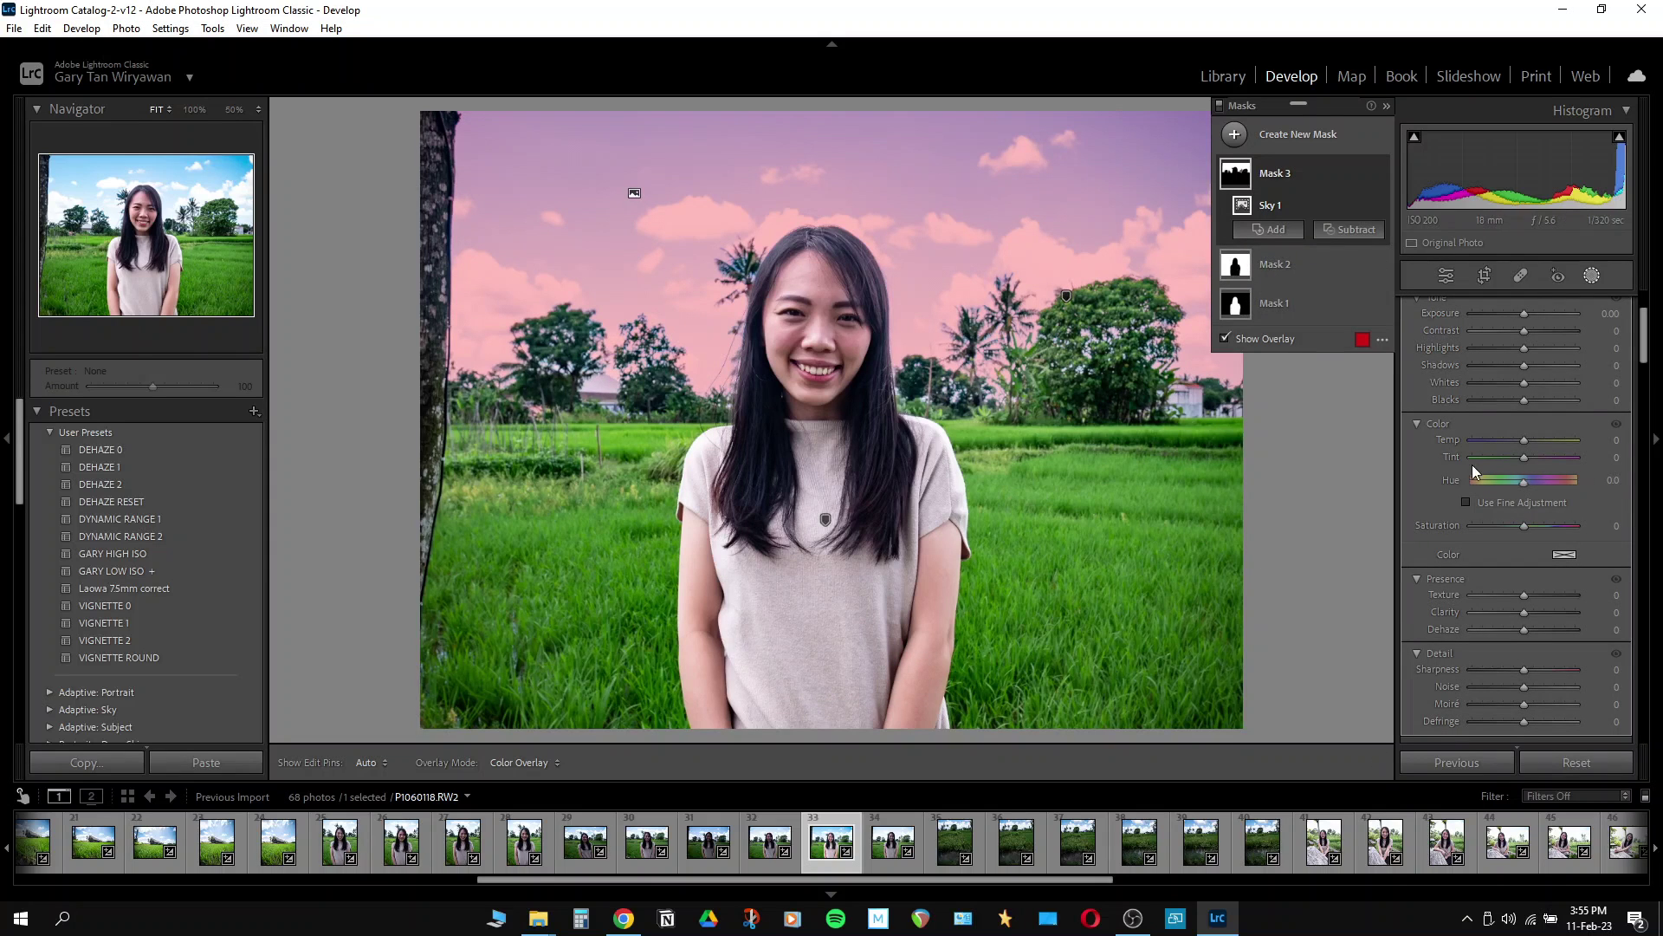
scroll(1587, 426, "up", 3)
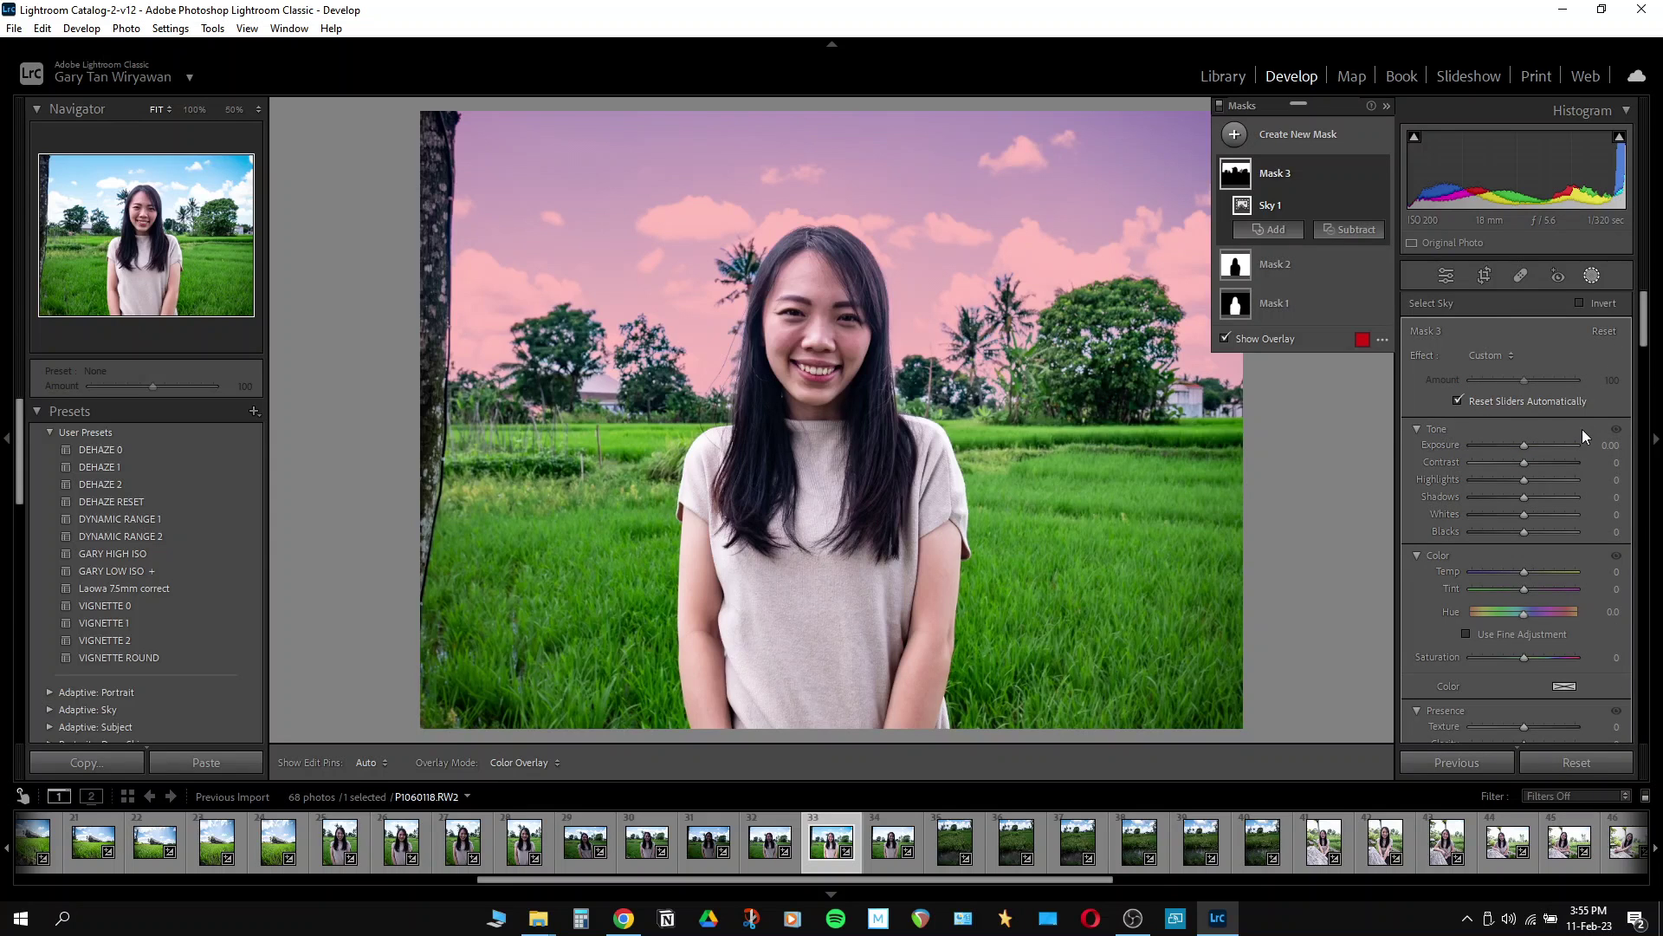
left_click(1525, 445)
left_click_drag(1525, 444, 1516, 443)
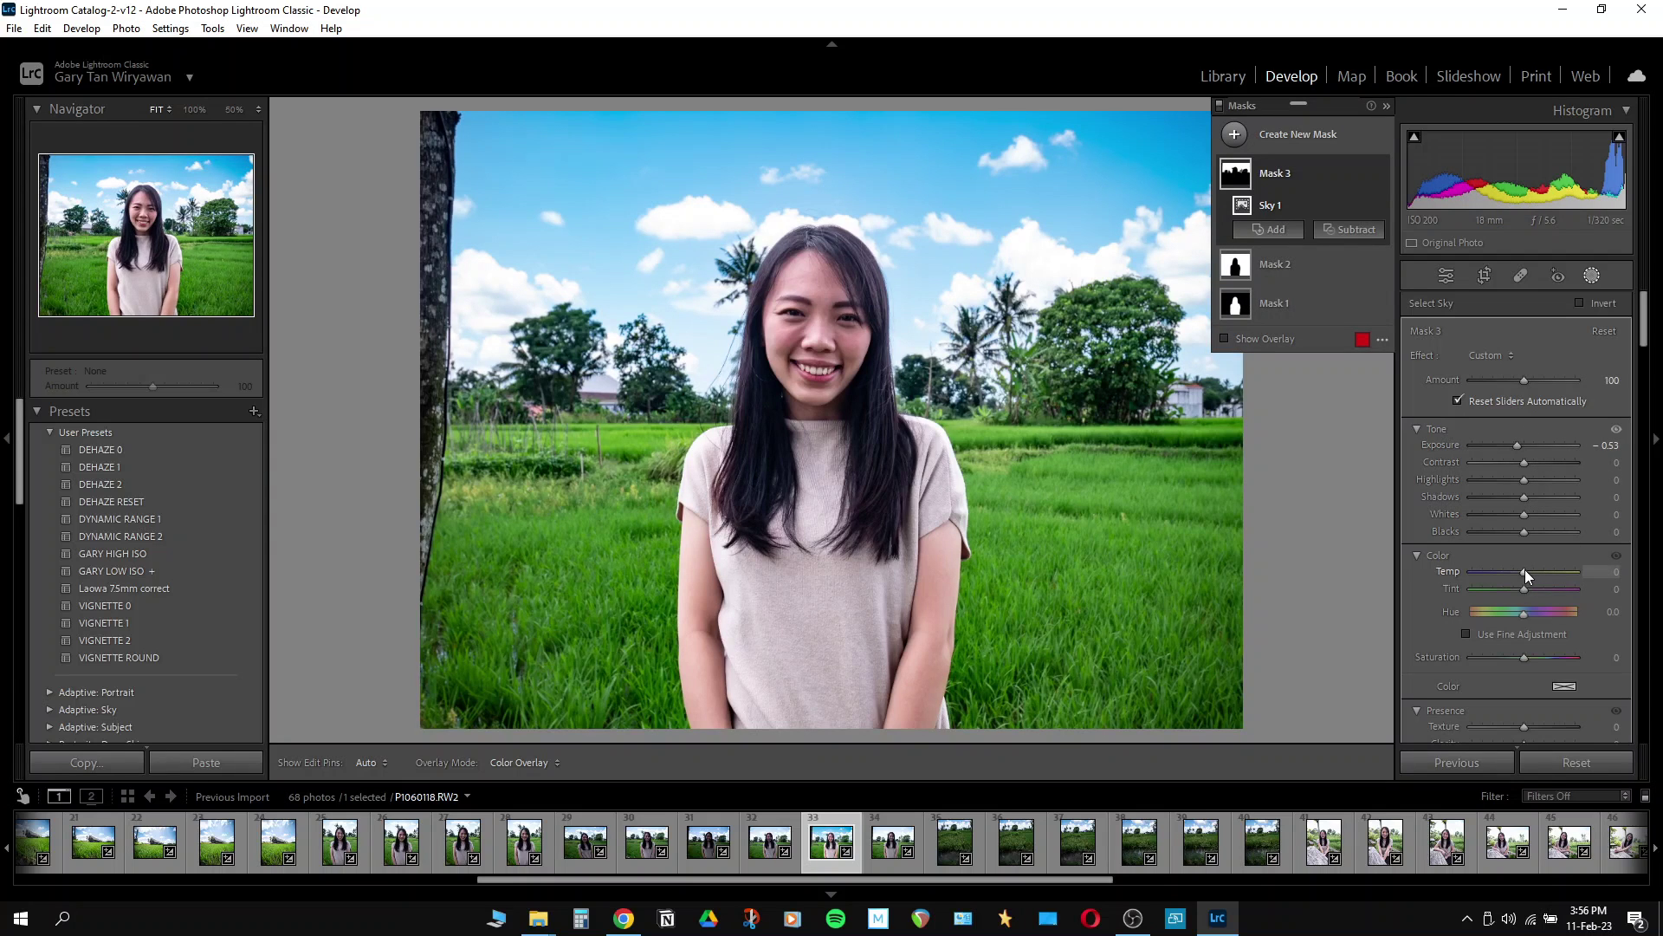
left_click_drag(1523, 570, 1519, 570)
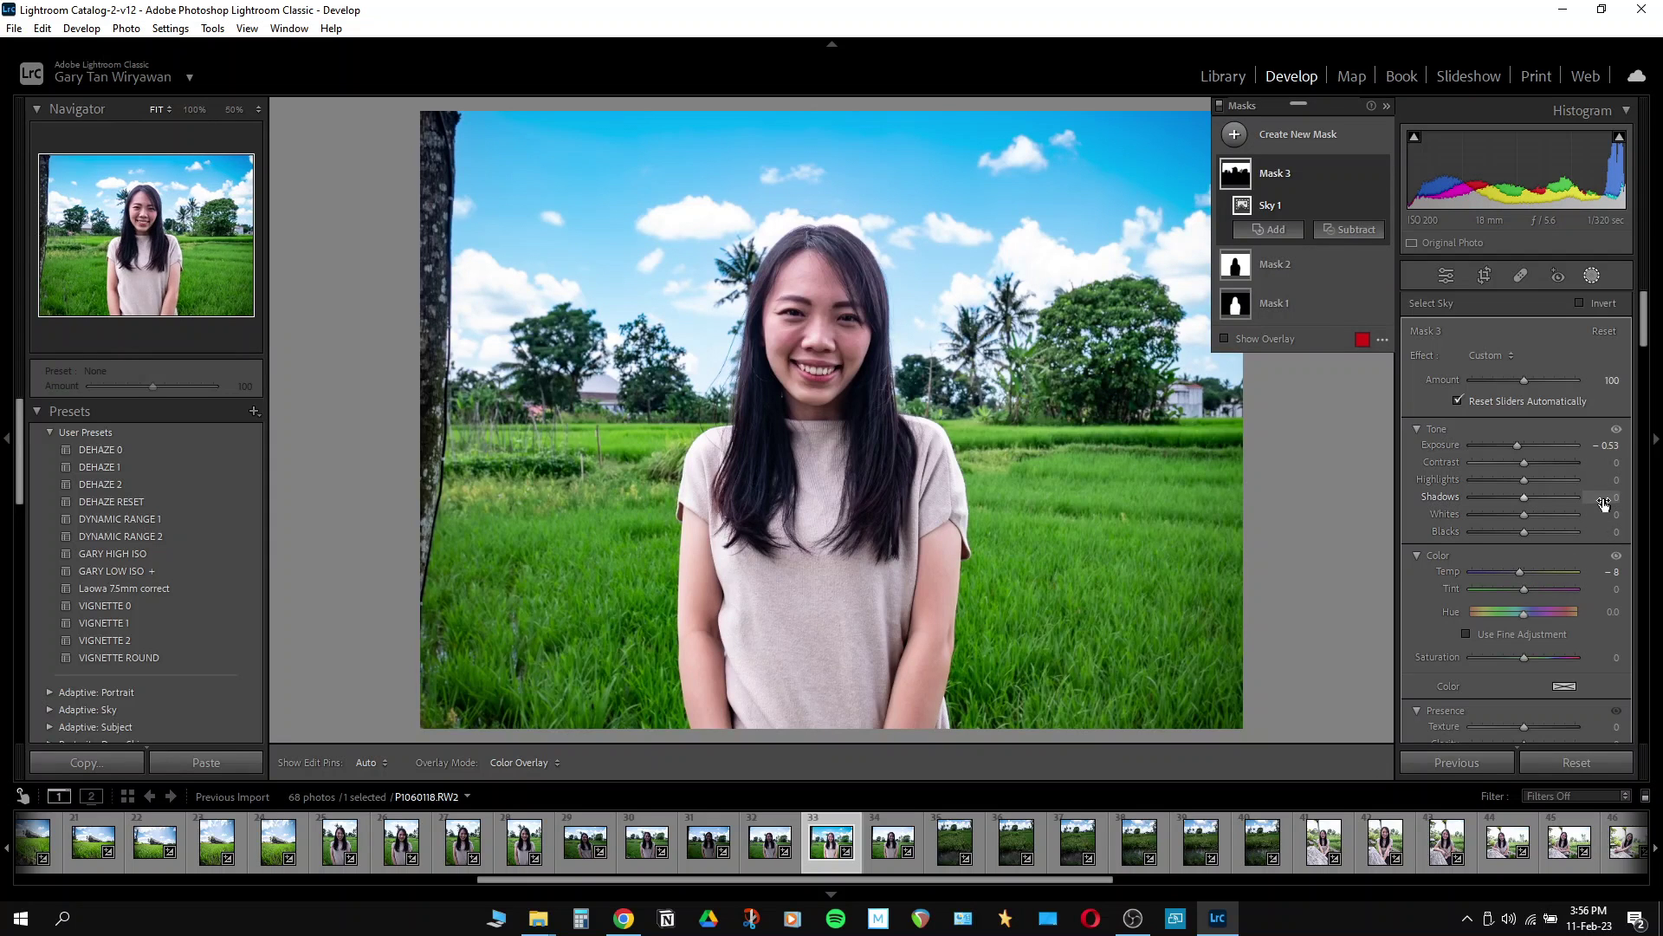
scroll(1601, 520, "down", 3)
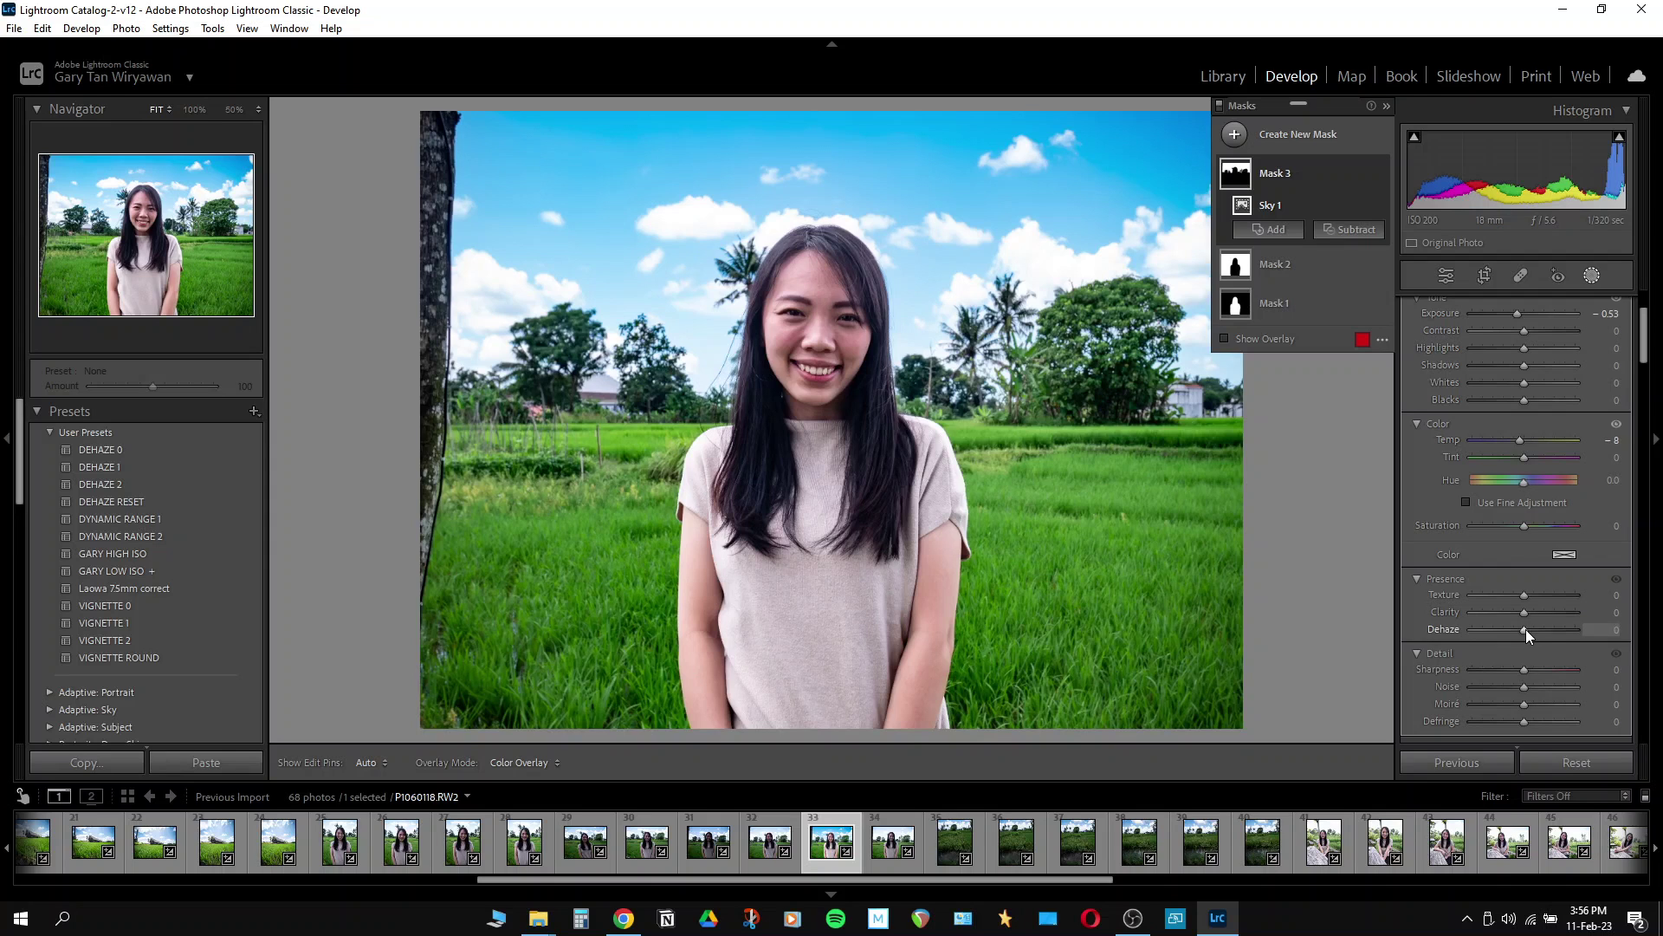
left_click_drag(1525, 629, 1535, 629)
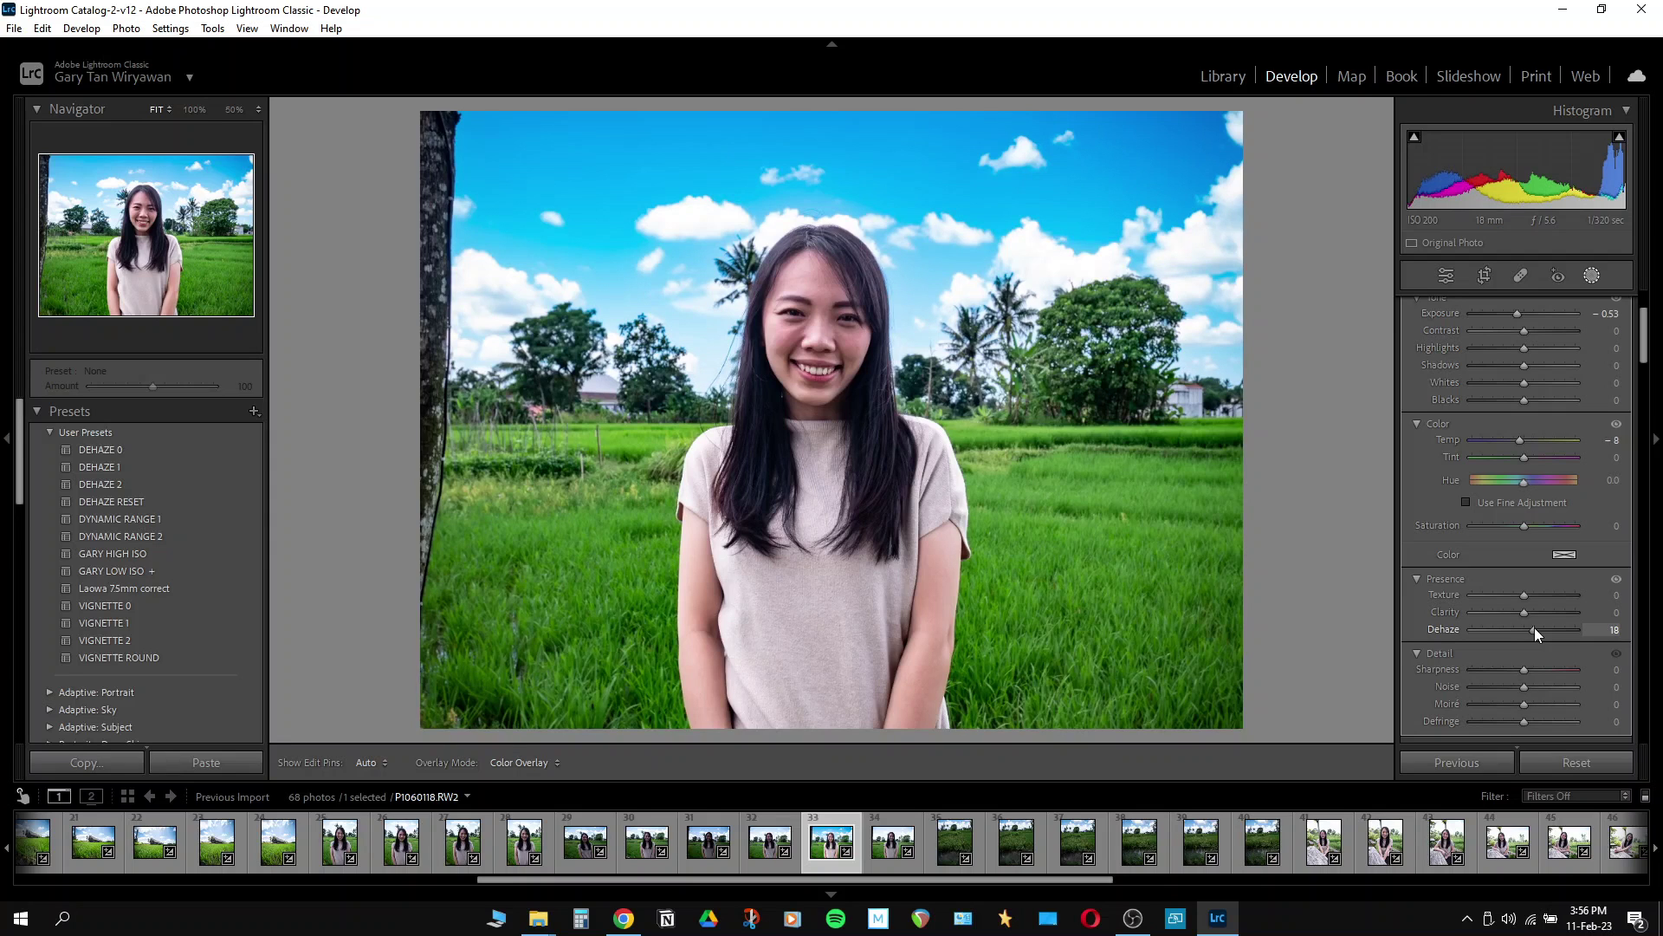
left_click_drag(1535, 627, 1535, 627)
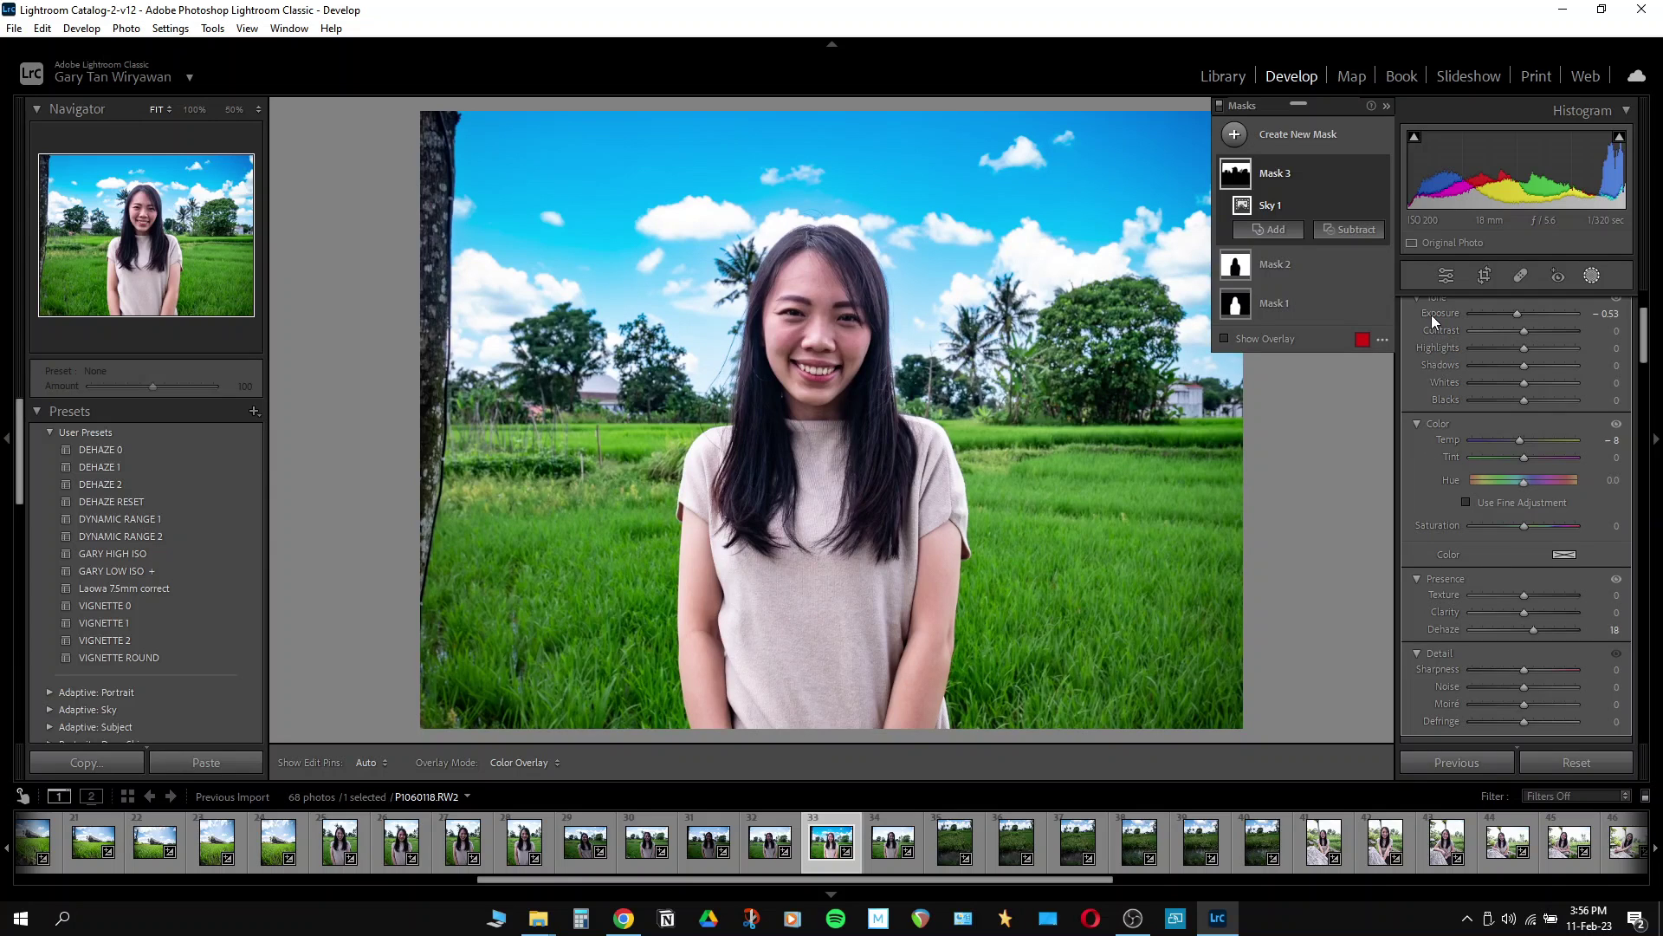
Leave masking and set the portrait's post-crop vignetting Amount to −19.
left_click(1443, 283)
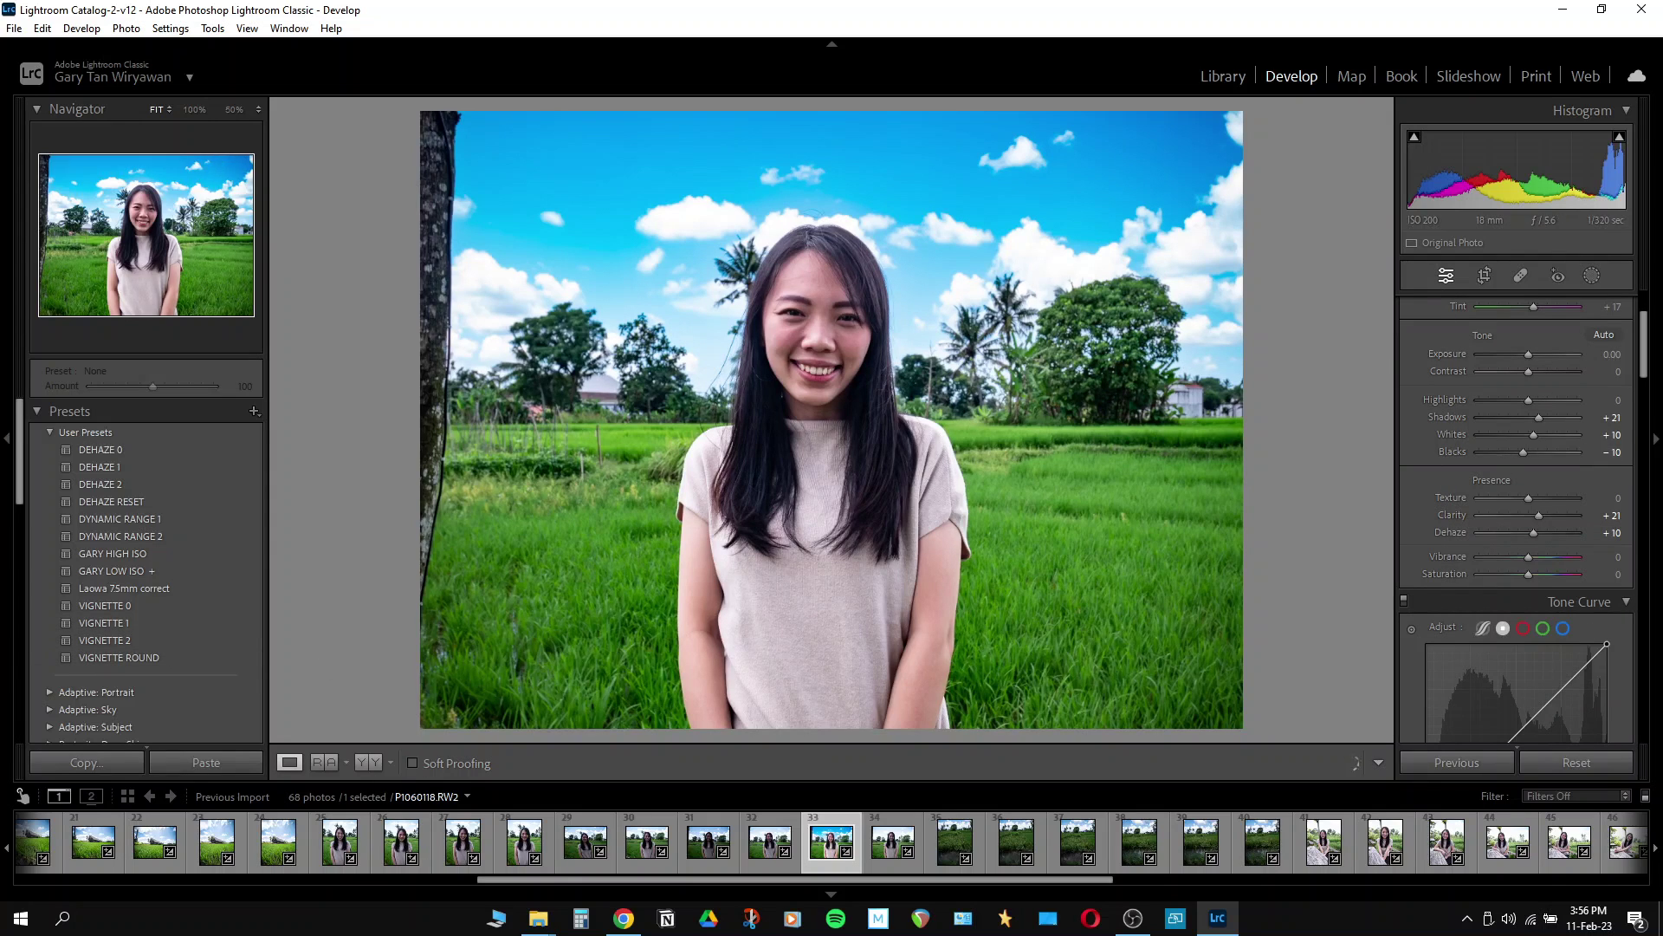
scroll(1422, 352, "down", 10)
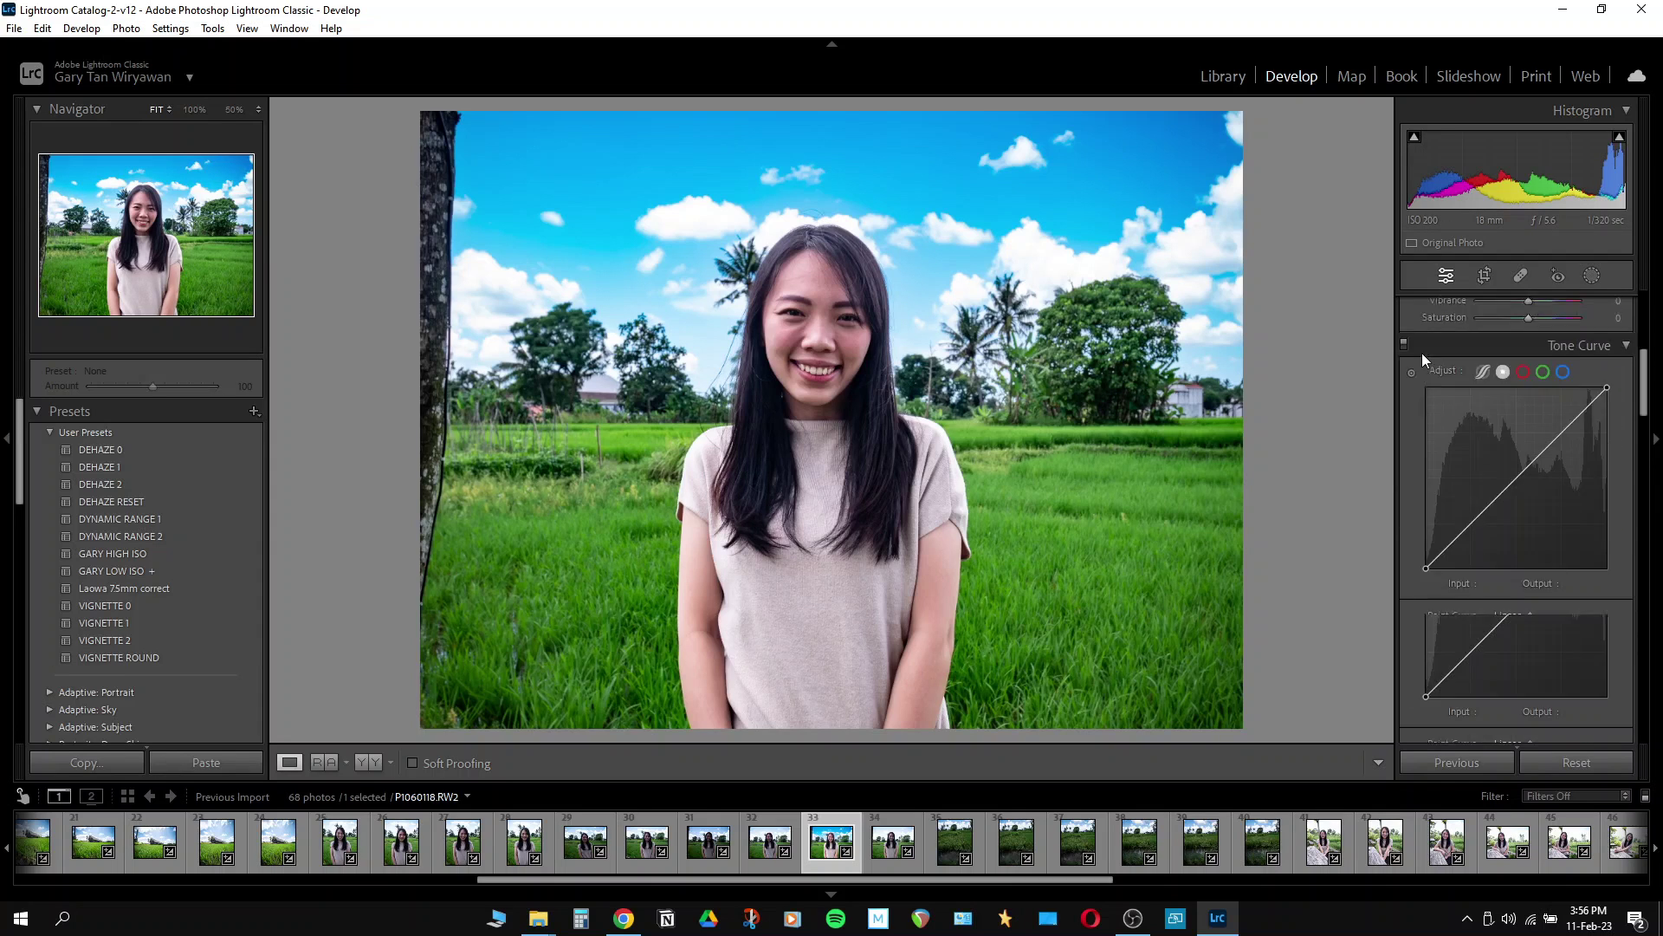
scroll(1423, 355, "down", 10)
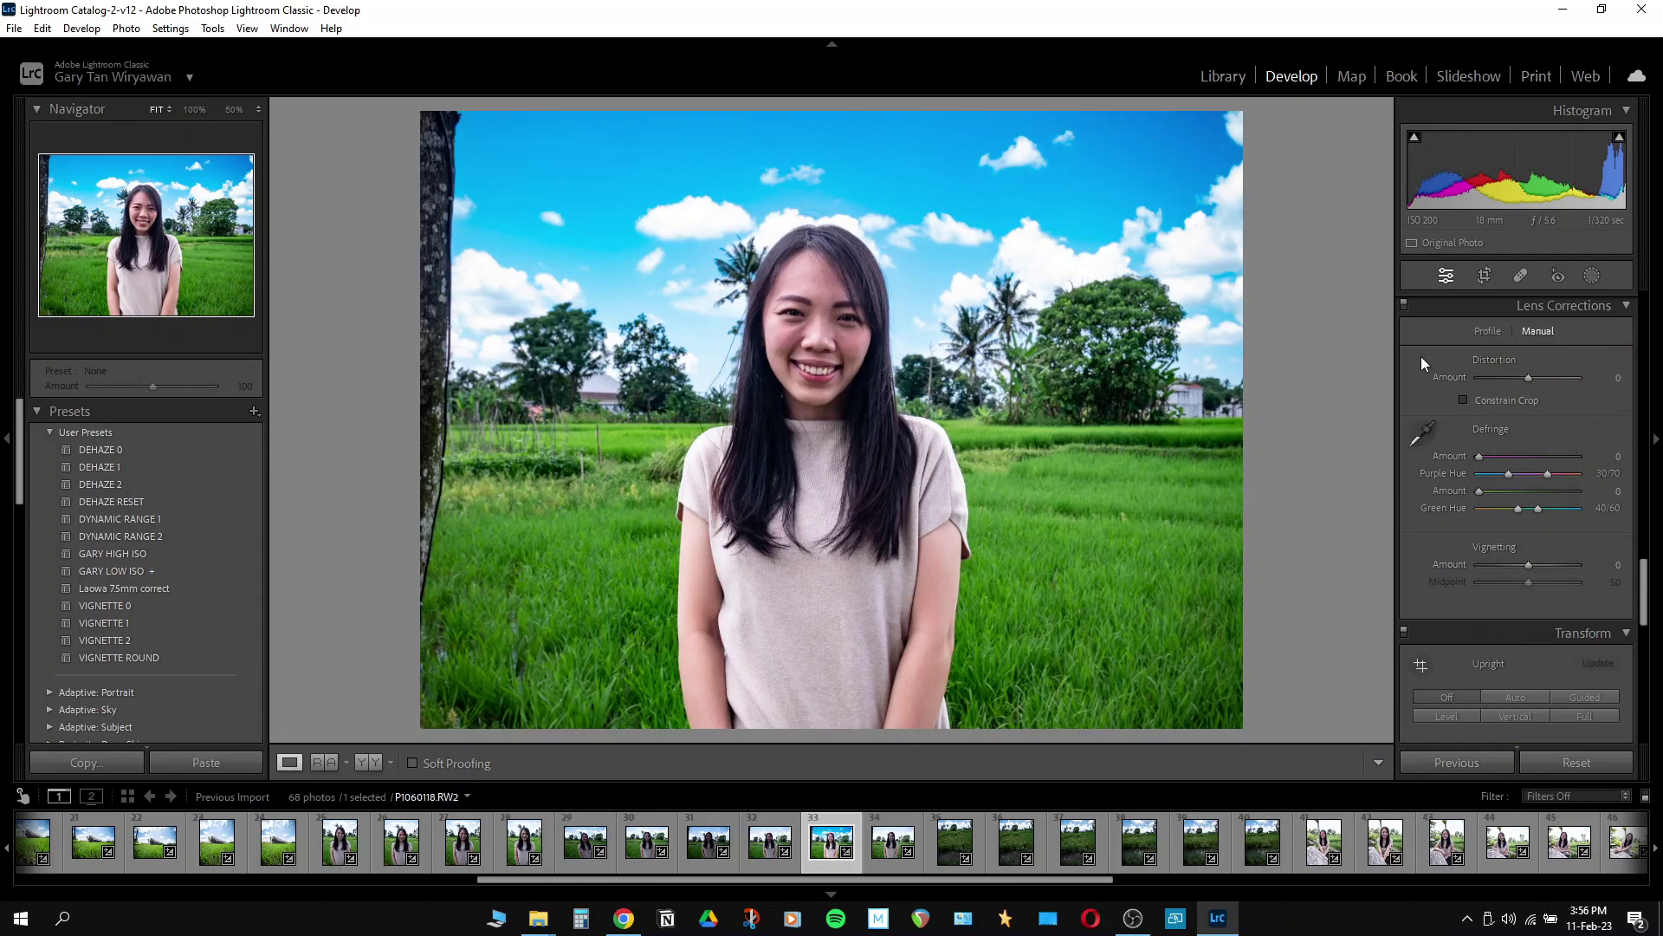
scroll(1421, 356, "down", 3)
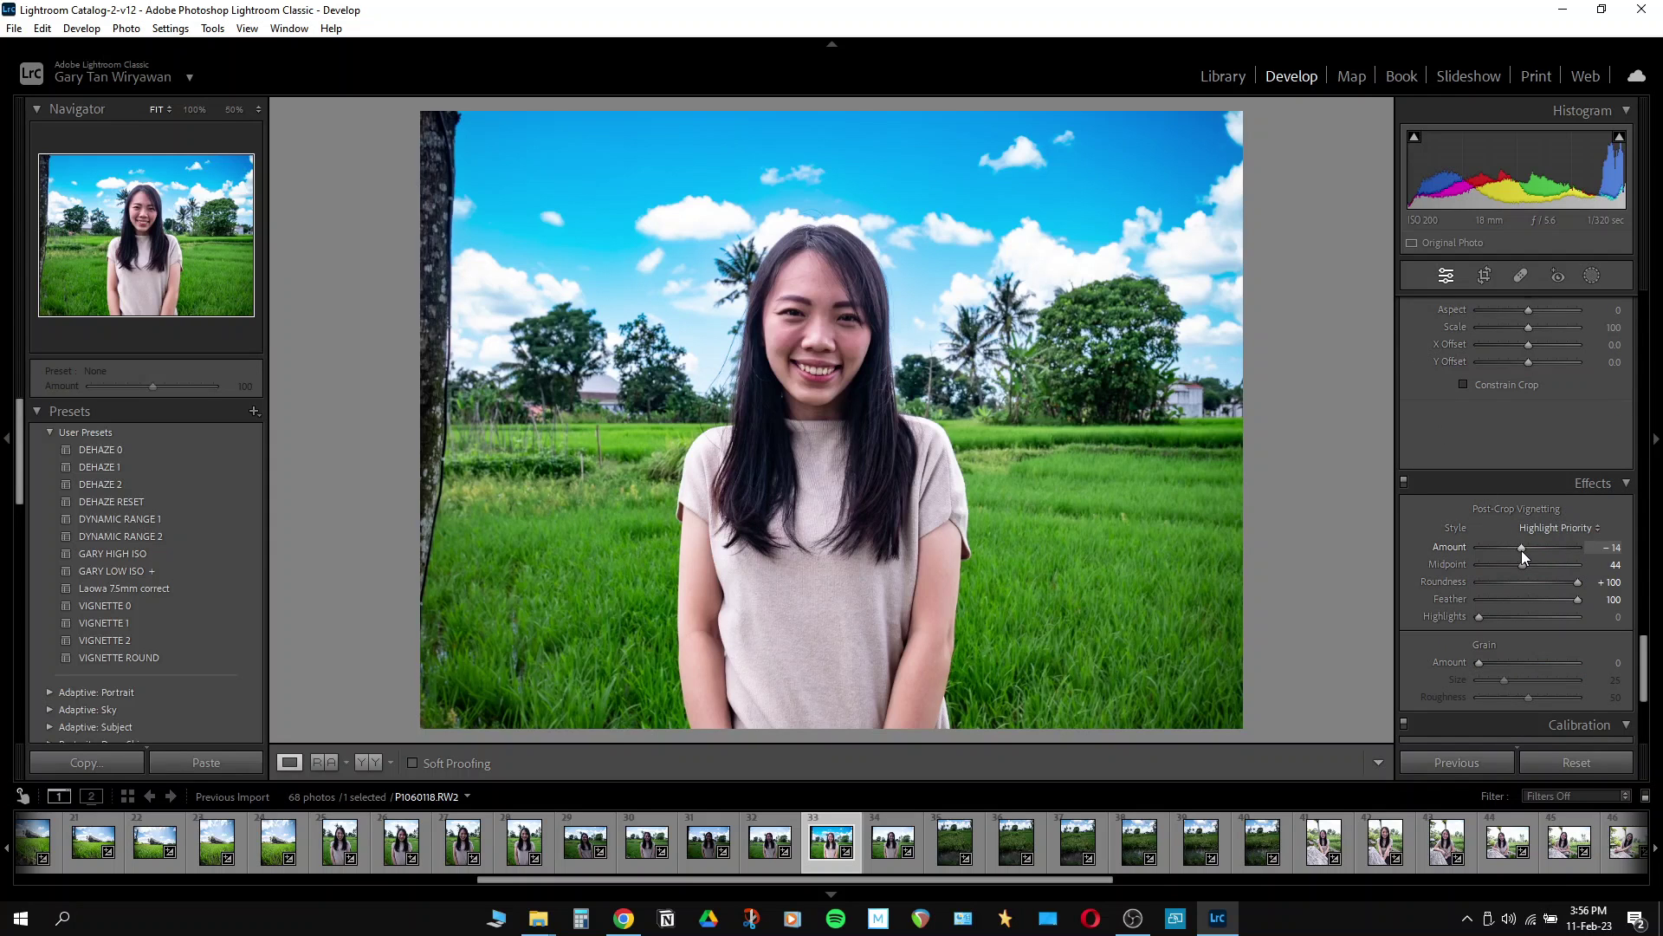
mouse_move(1520, 549)
left_mouse_down()
mouse_move(1503, 549)
mouse_move(1519, 549)
left_mouse_up()
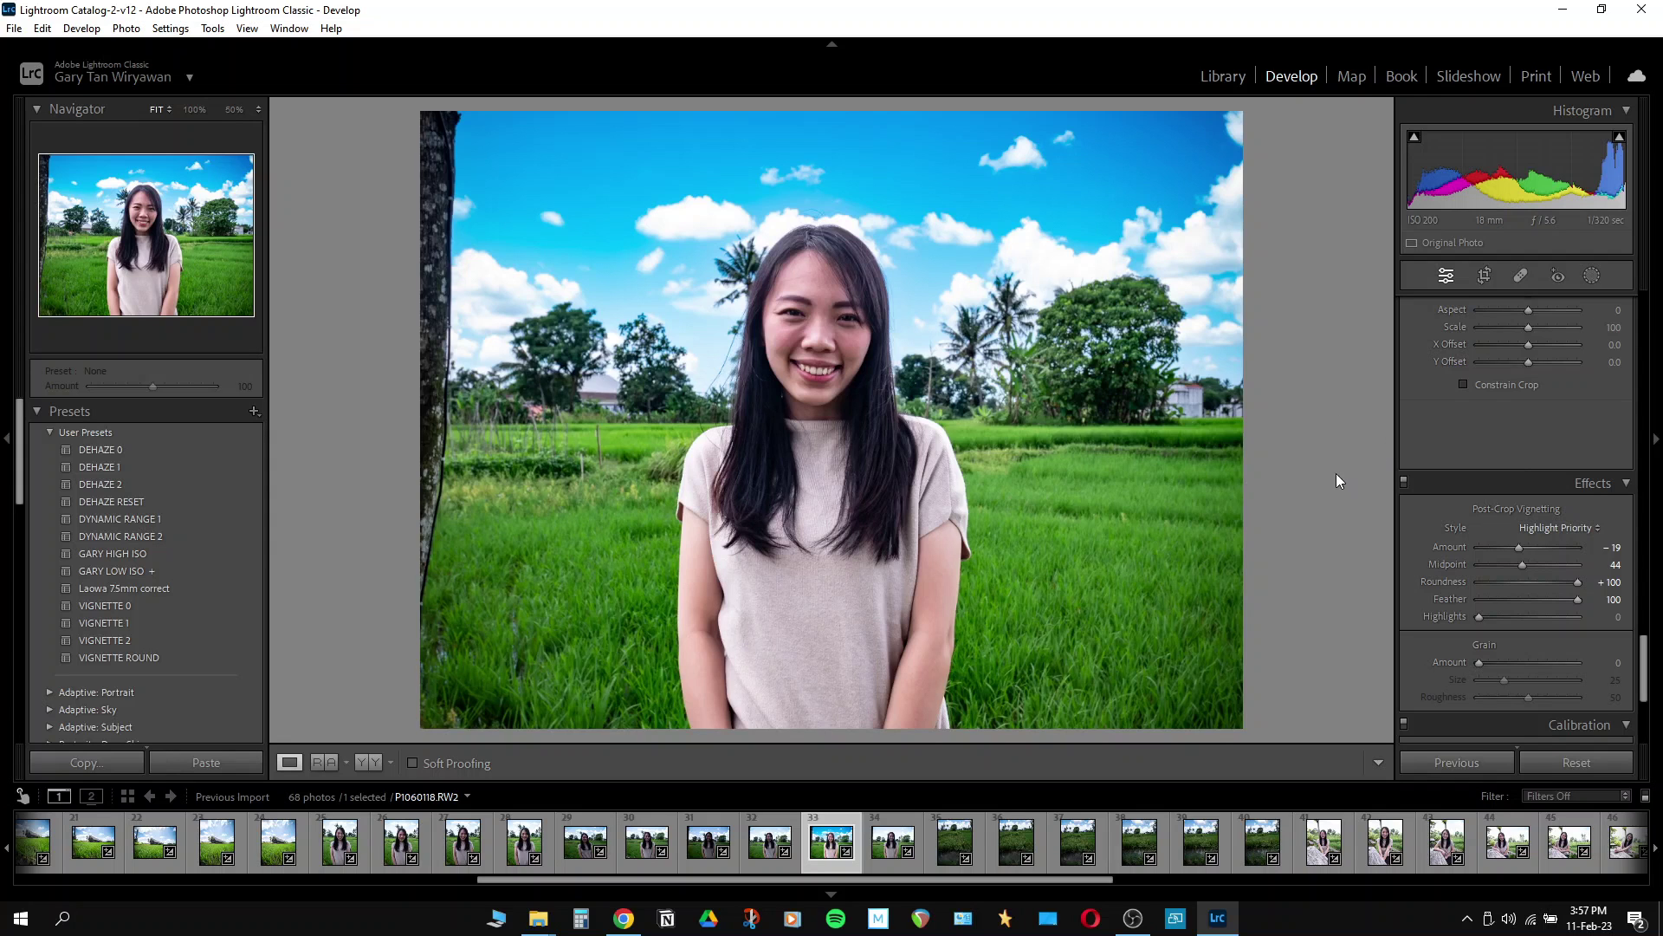
Crop the portrait slightly tighter around the woman at the original aspect ratio, cutting off the tree trunk at the photo's edge.
left_click(1486, 275)
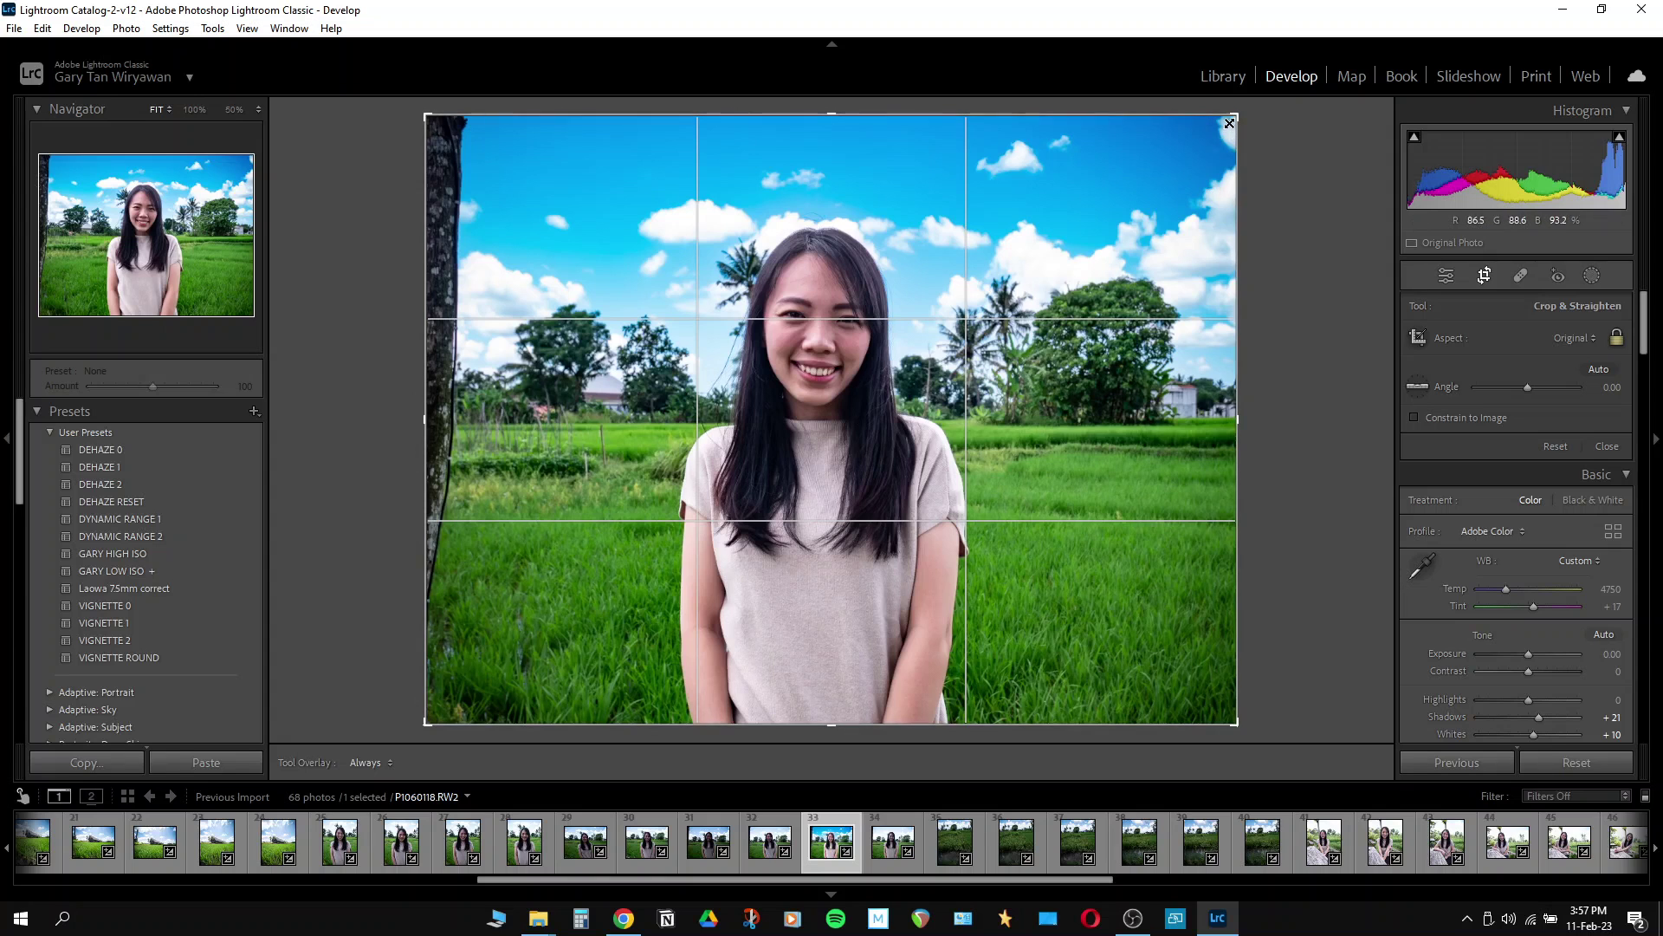
left_click_drag(1235, 116, 1227, 121)
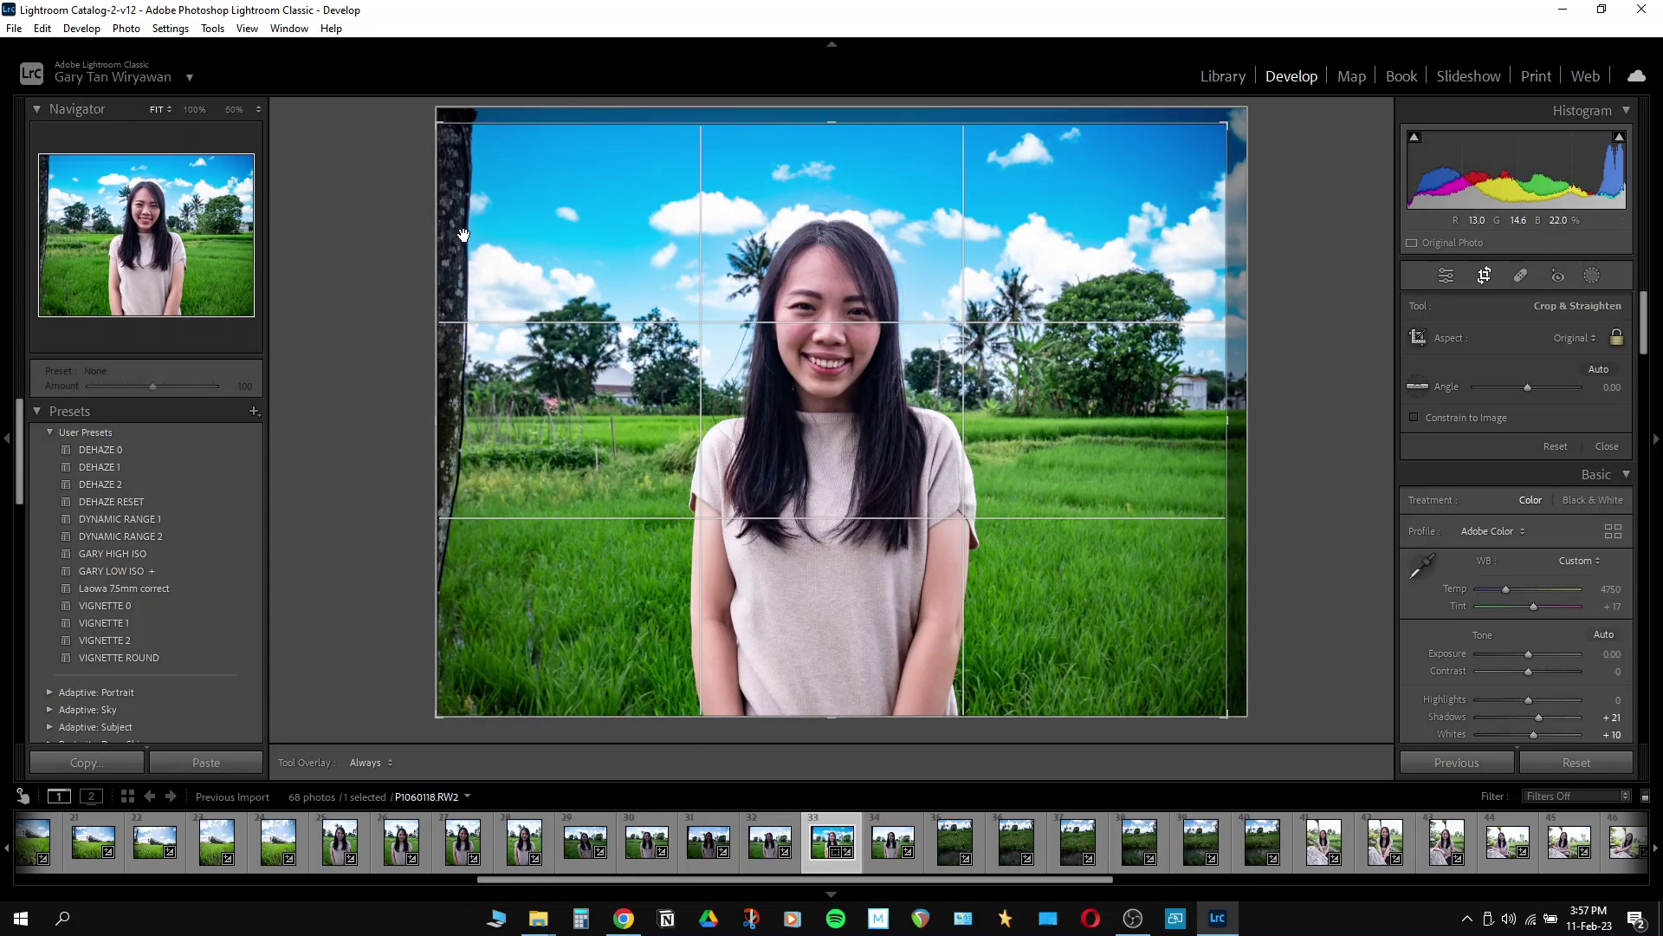
left_click_drag(449, 133, 463, 141)
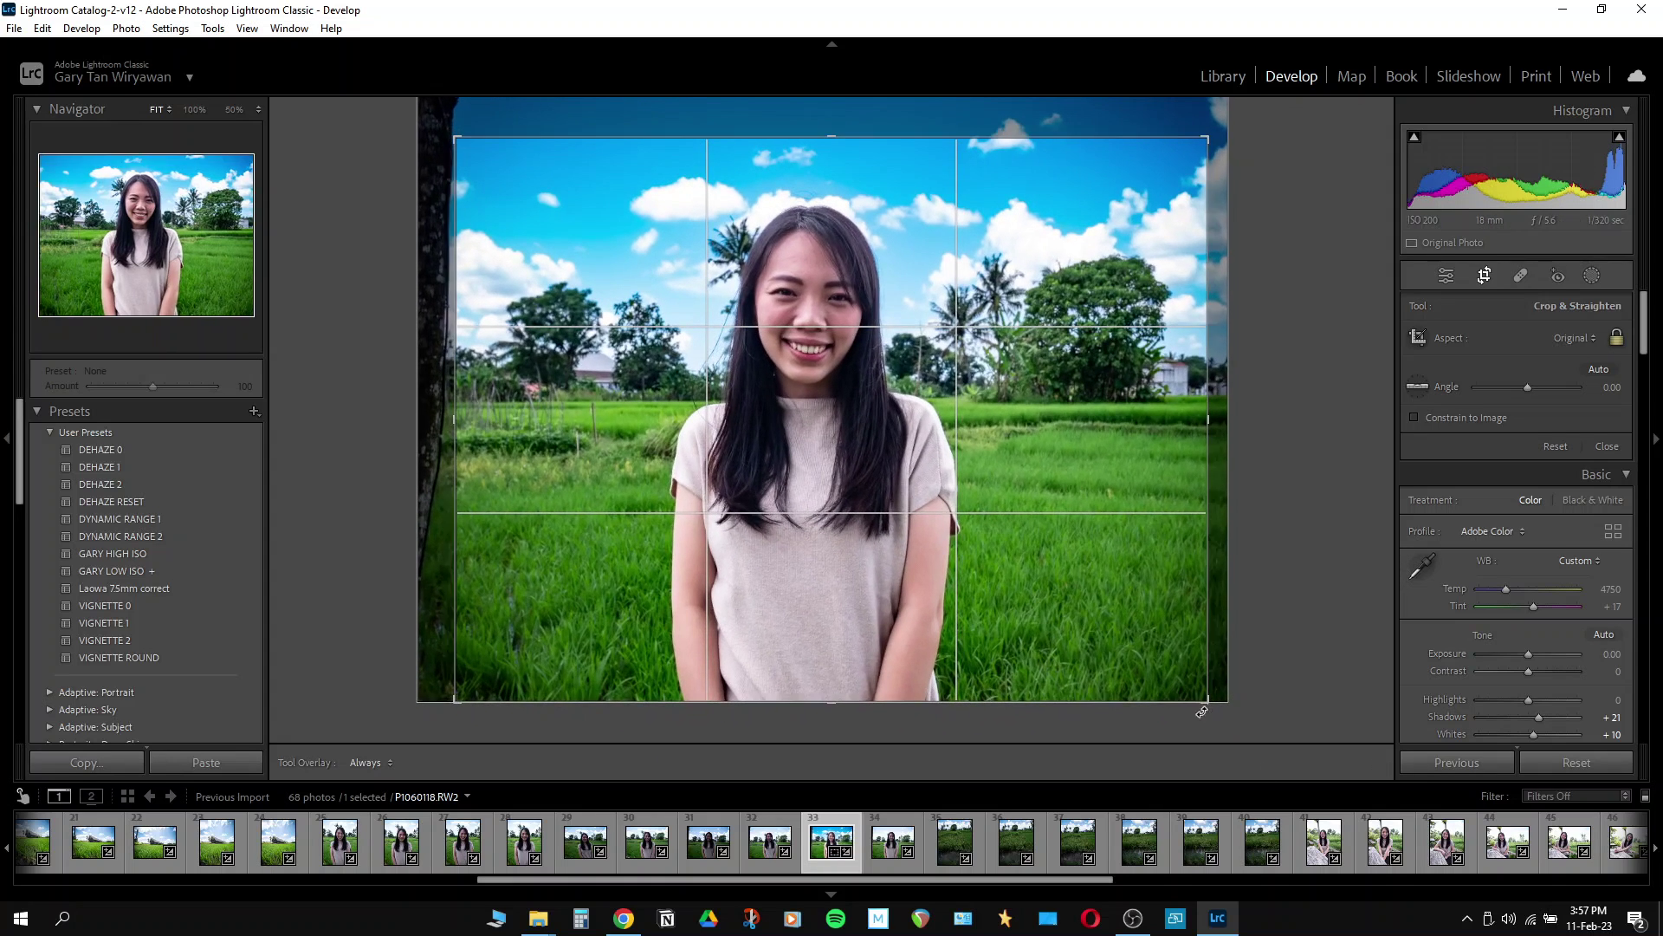
left_click_drag(1205, 709, 1195, 698)
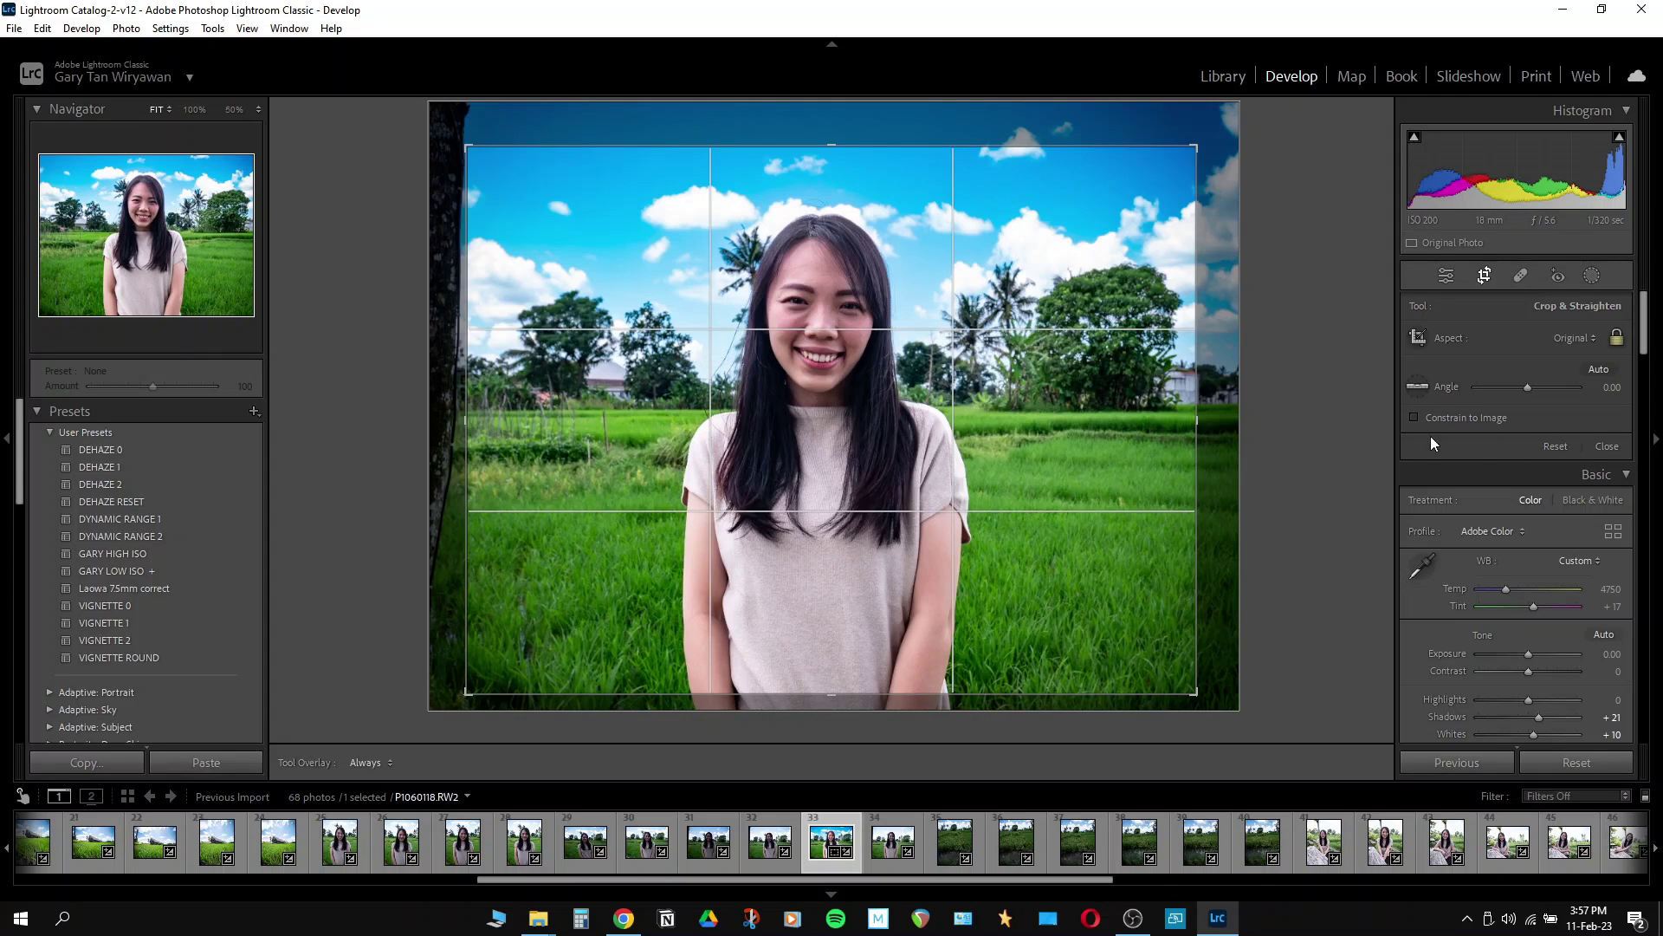
left_click(1604, 448)
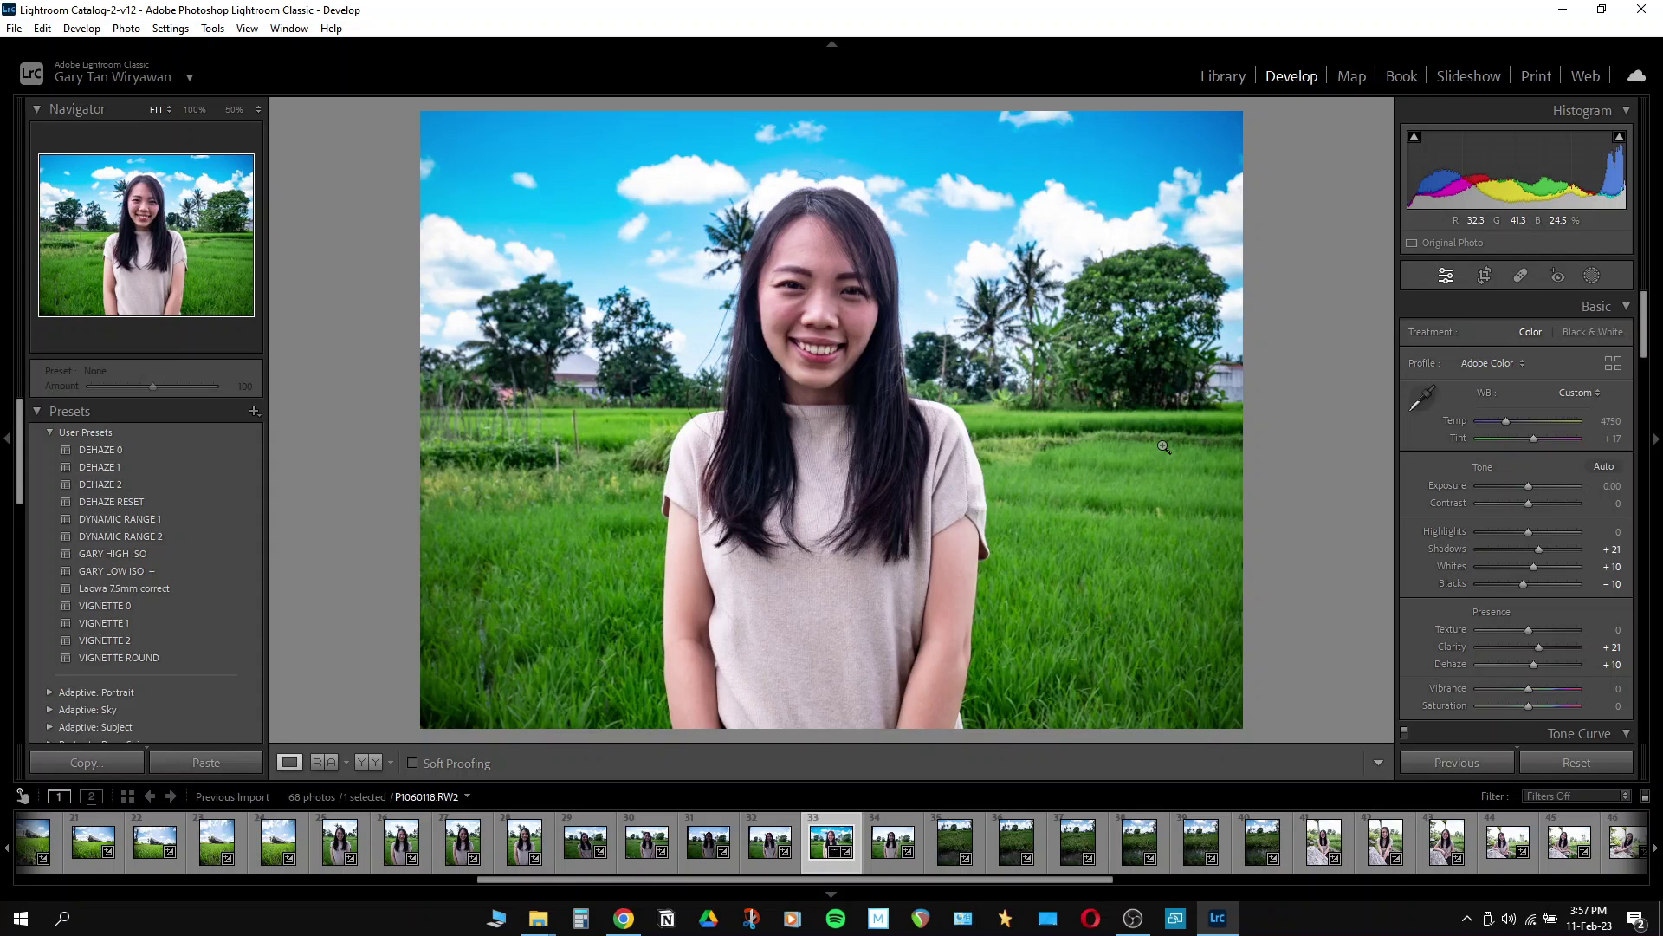
Compare the cropped portrait before and after editing.
left_click(376, 767)
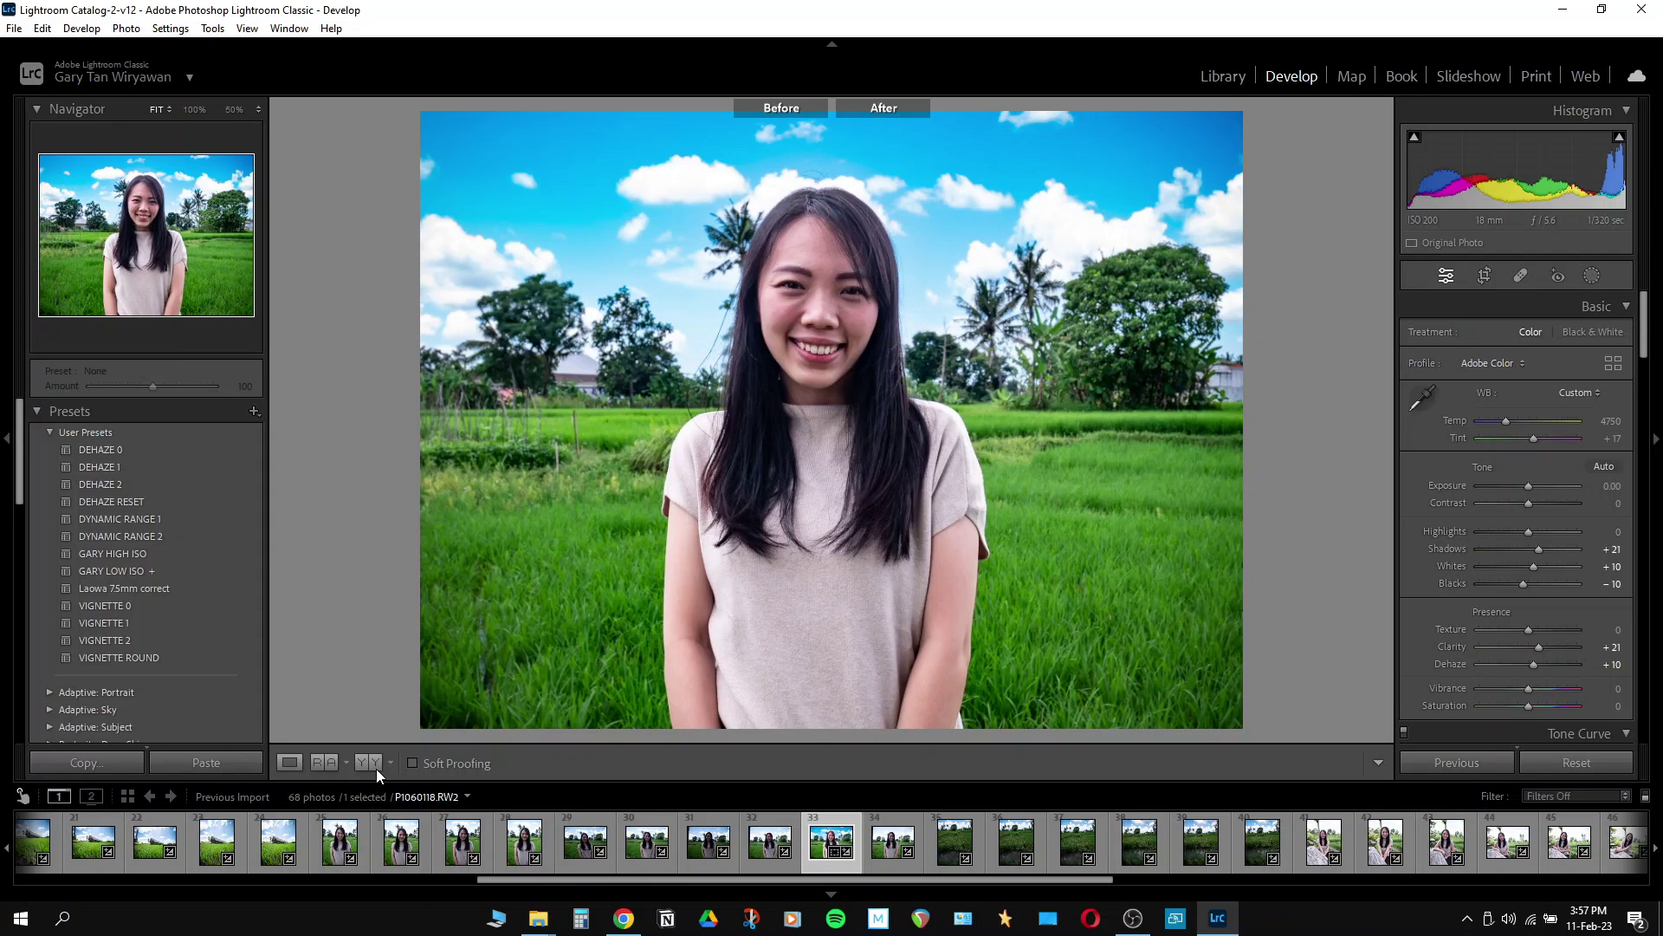